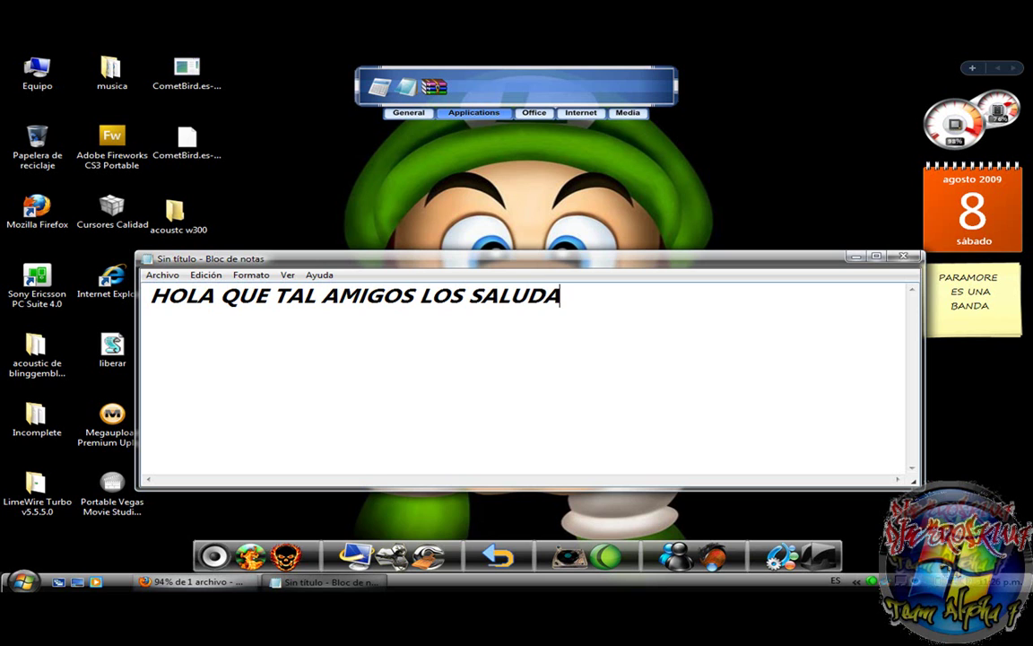
Complete the greeting line with the presenter's alias followed by "CON UN NUEVO TUTORIAL DE COMO DESCARGAR" and start a new line.
text(DJ WEROSKI)
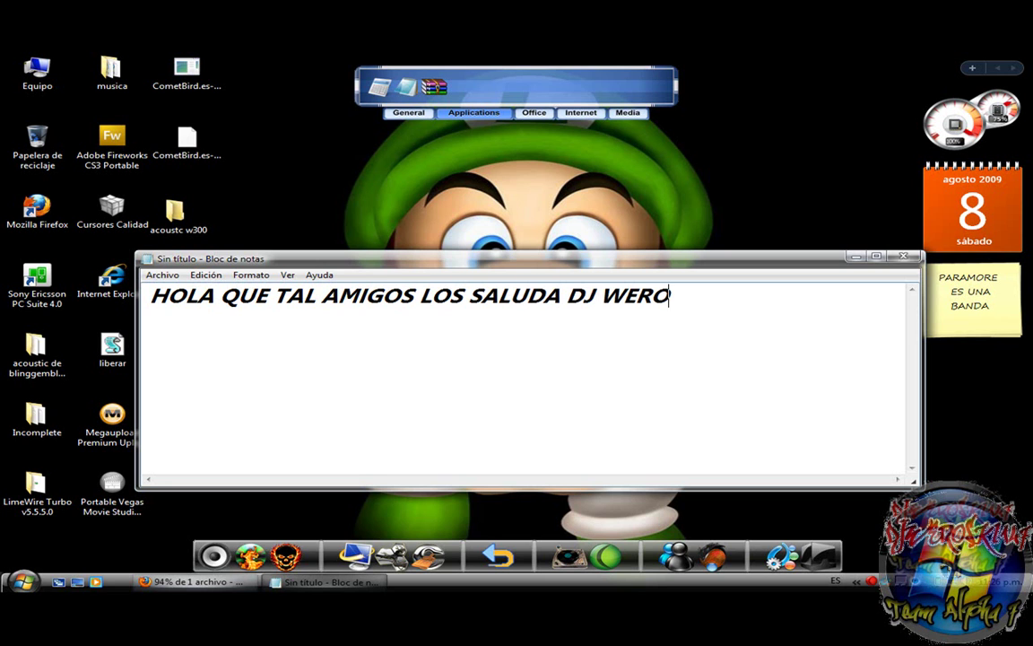
text(24)
key(BackSpace)
text(147)
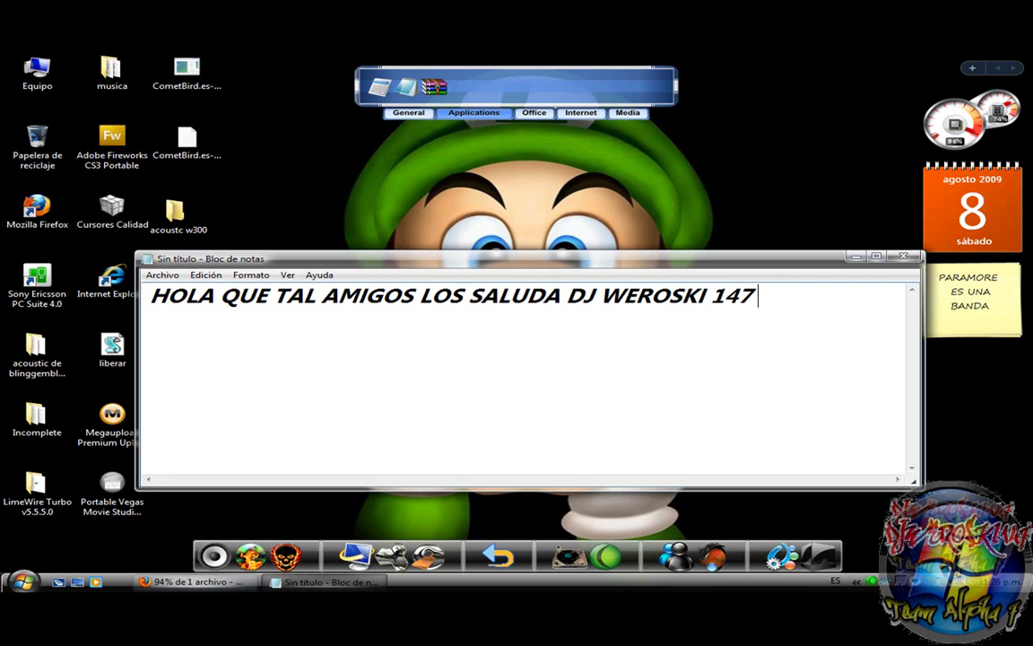
text( CON )
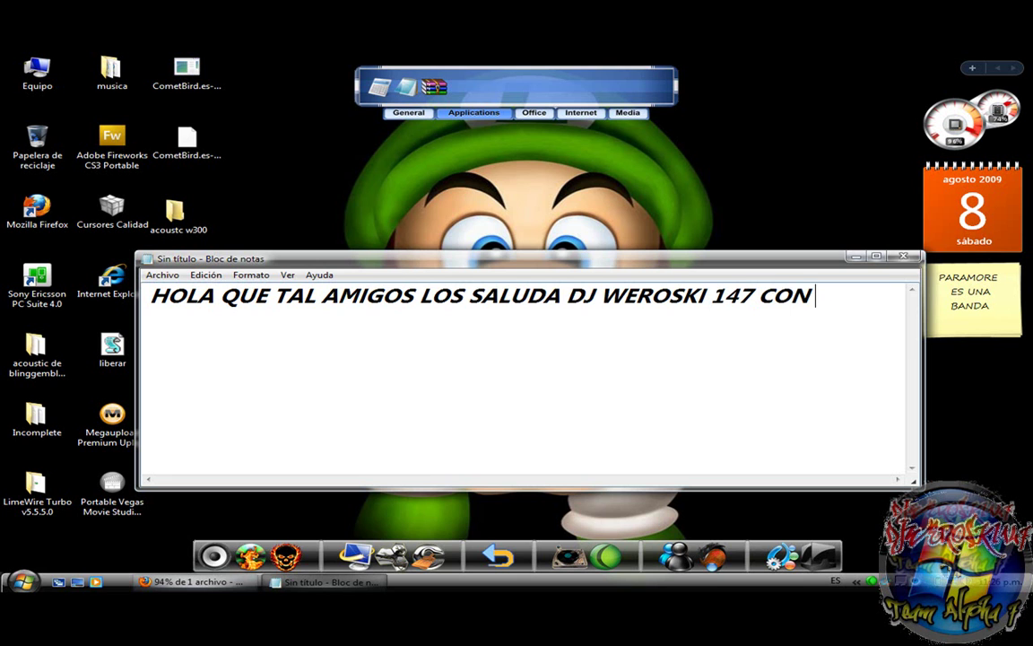
text(UN NUEVO)
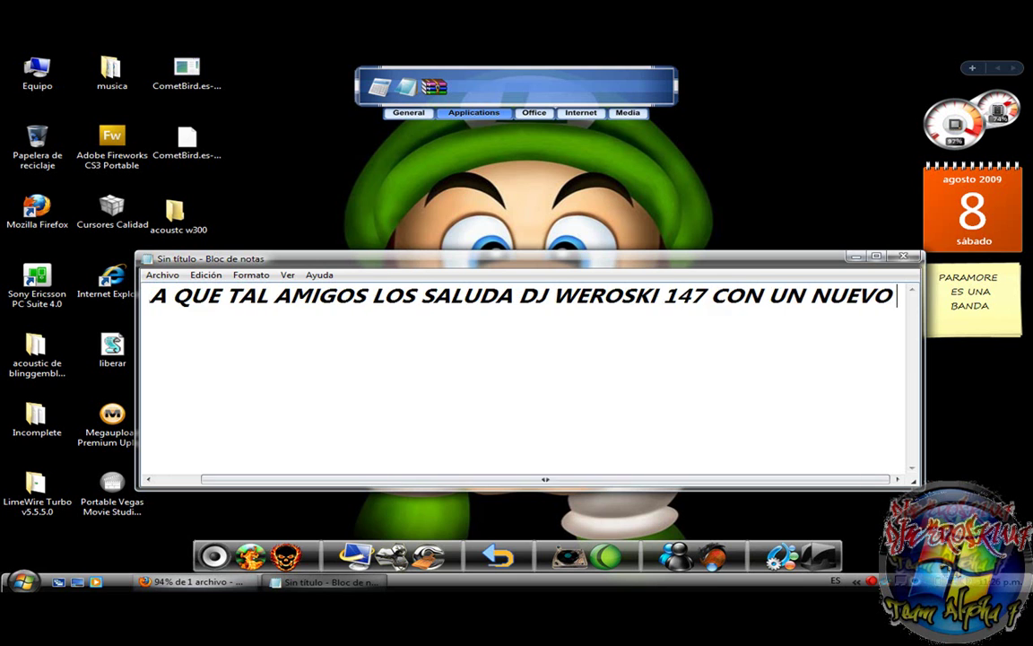
text( TUTORIAL)
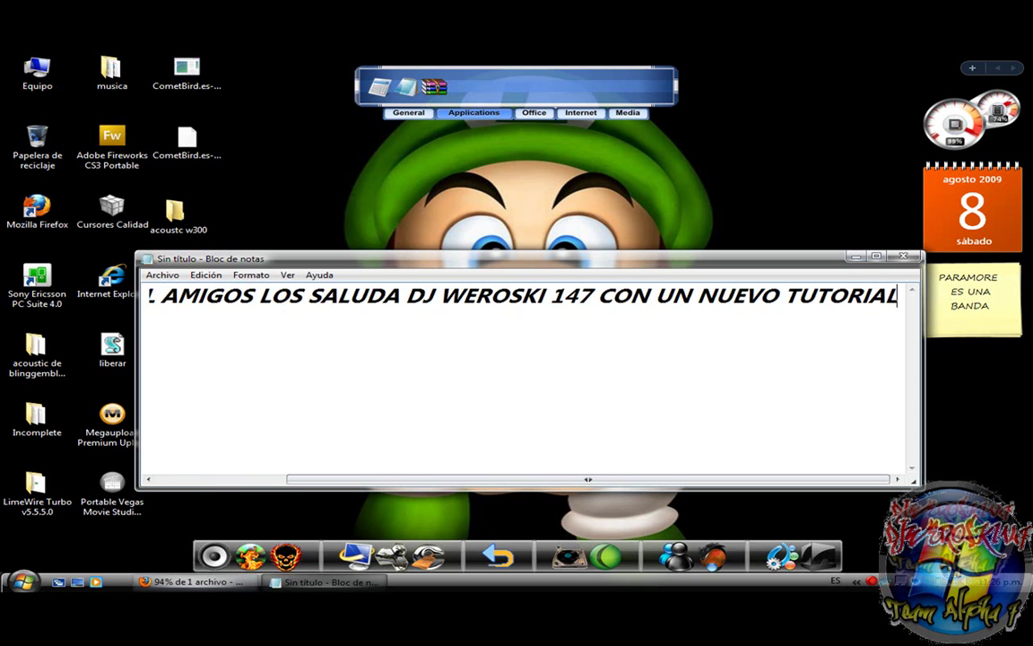
text( DE COMO )
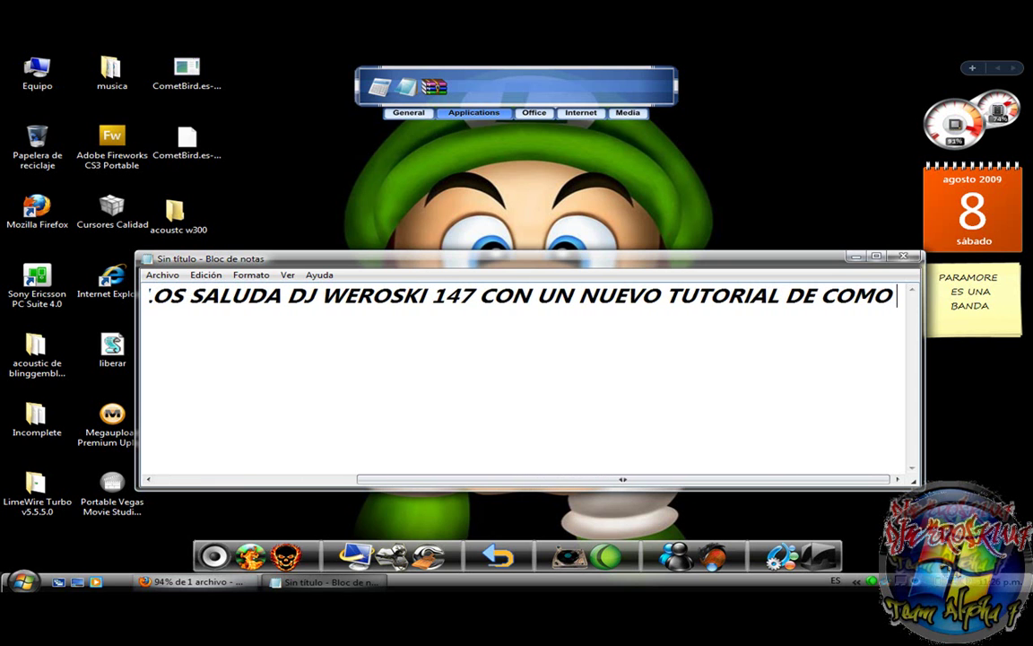
text(DESCARGAR)
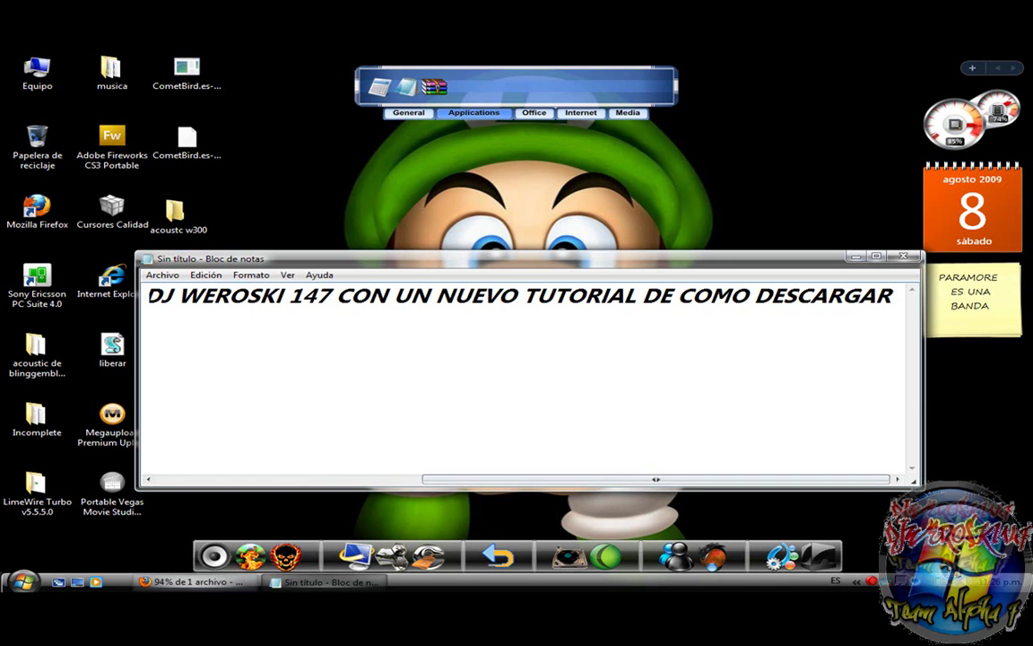
key(Return)
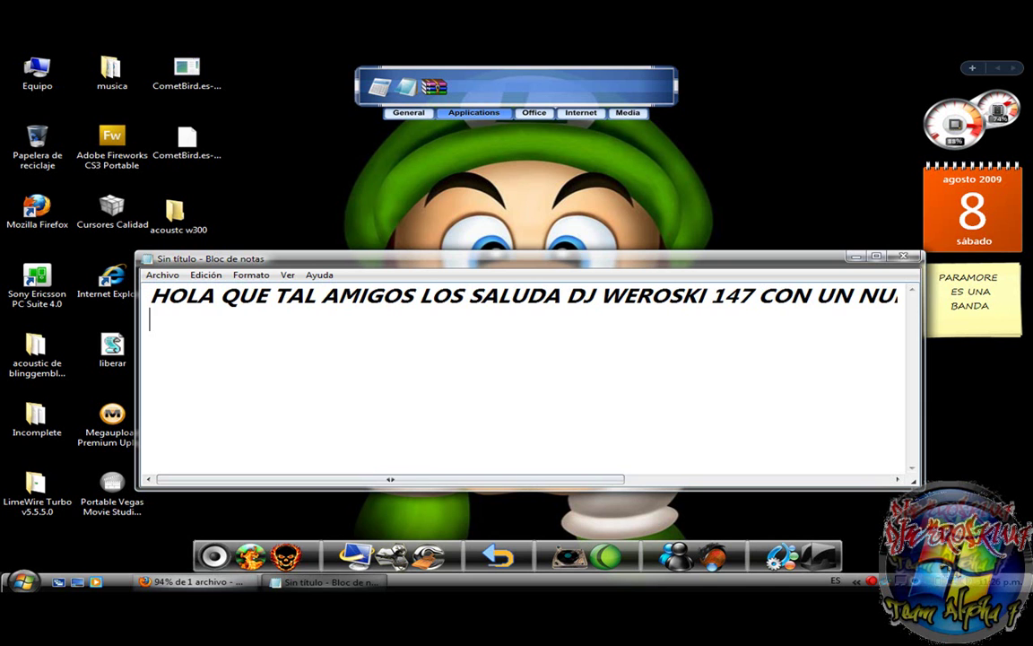
Replace the whole note with "UN NUEVO NAVEGADOR DE MOZILLA FIREFOX EMPEZEMOS LO PRIMERO".
key(ctrl+a)
key(Delete)
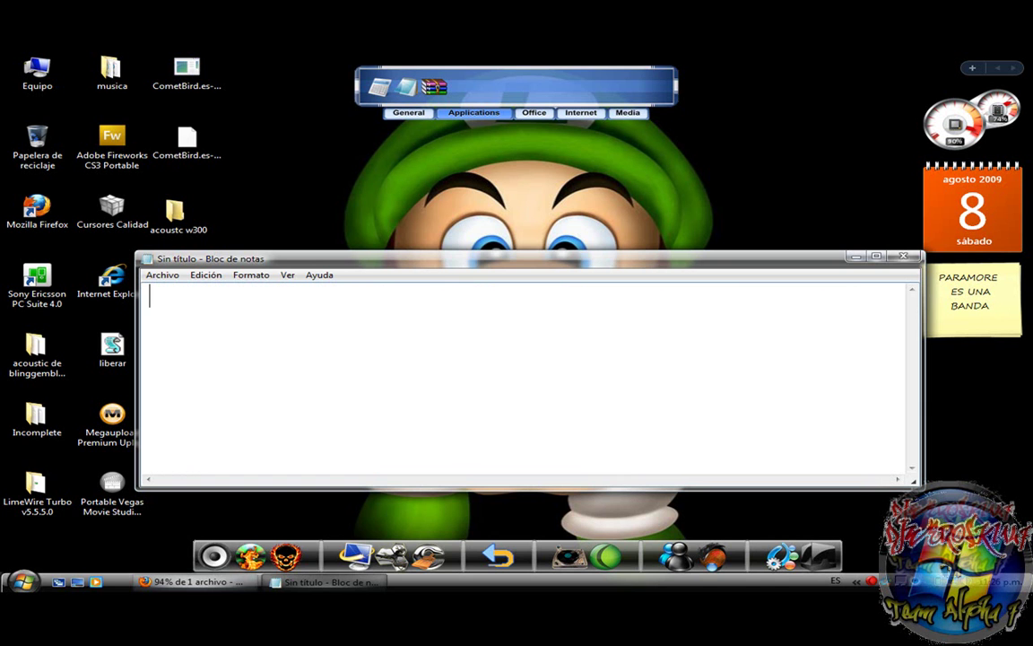
text(UN NUEVO NAVEGADOR DE MO)
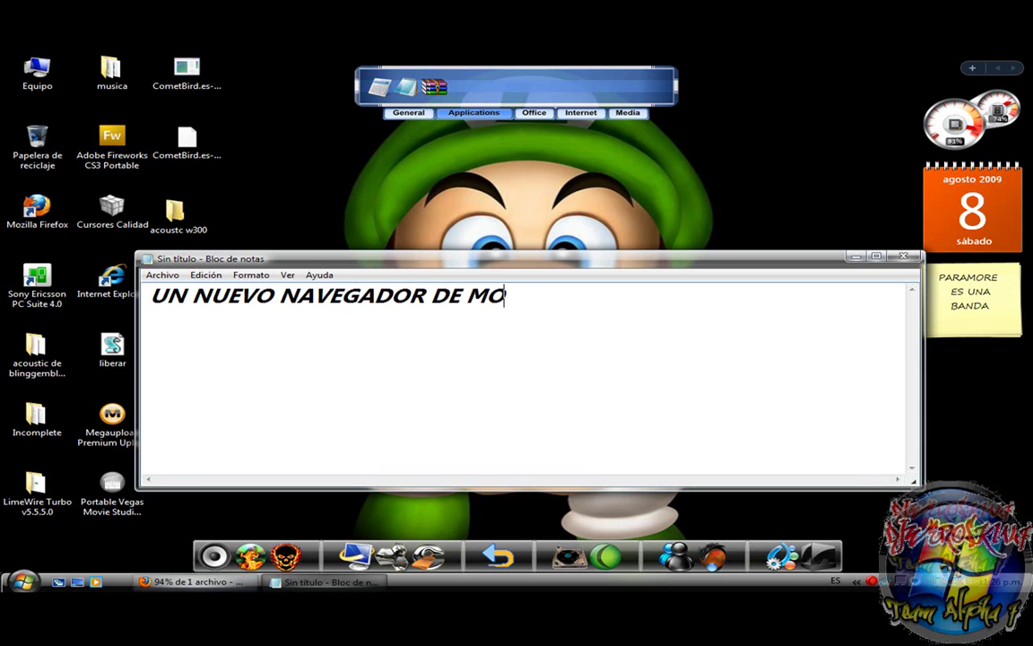
text(ZILLA )
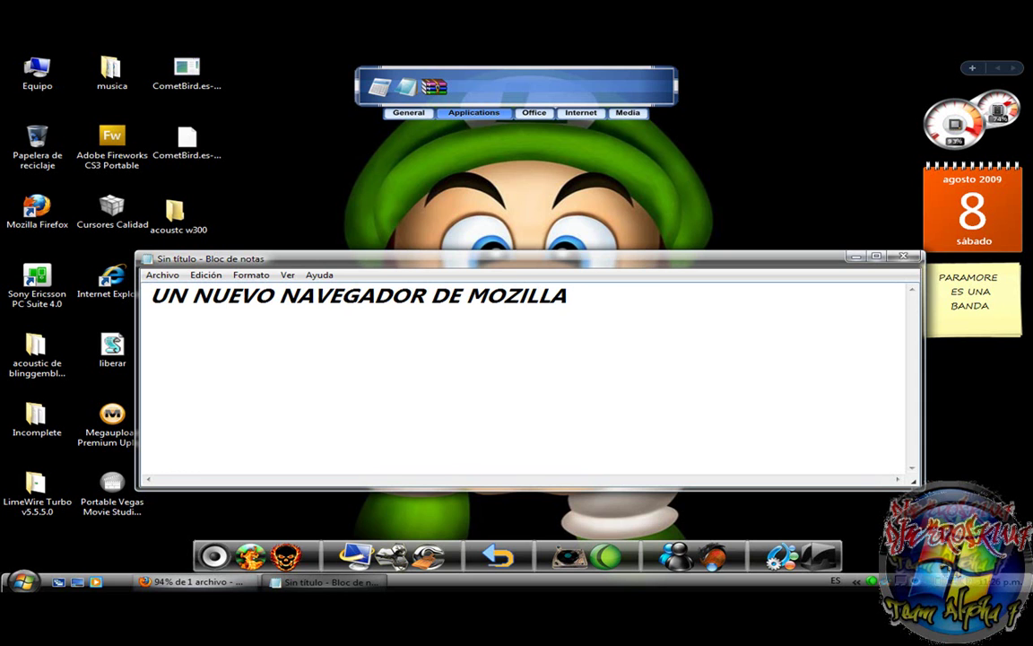
text(FIREFOX)
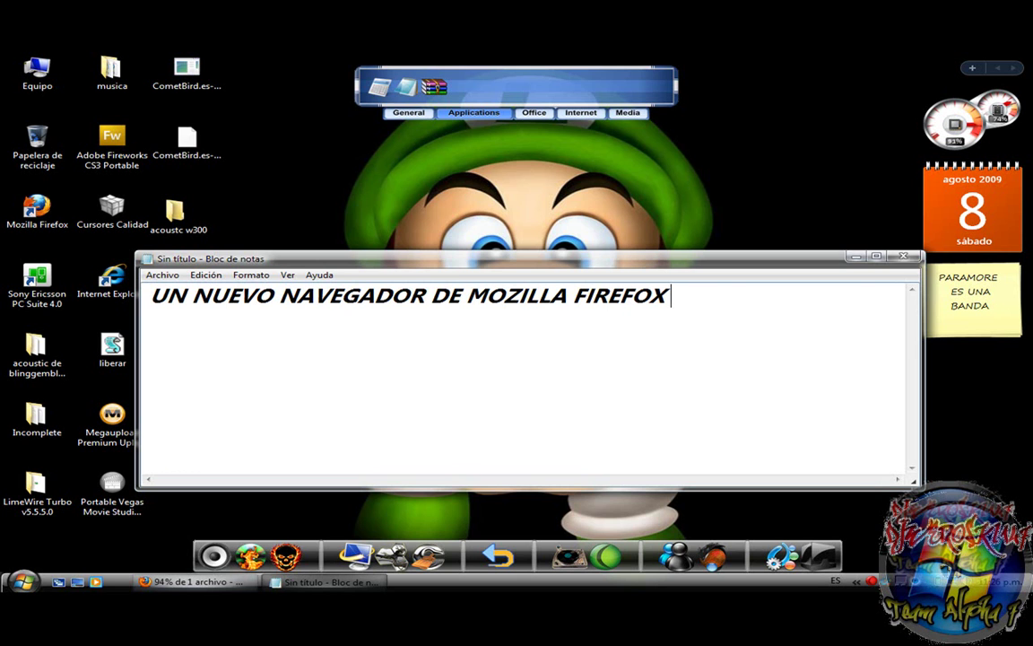
text( EMPE)
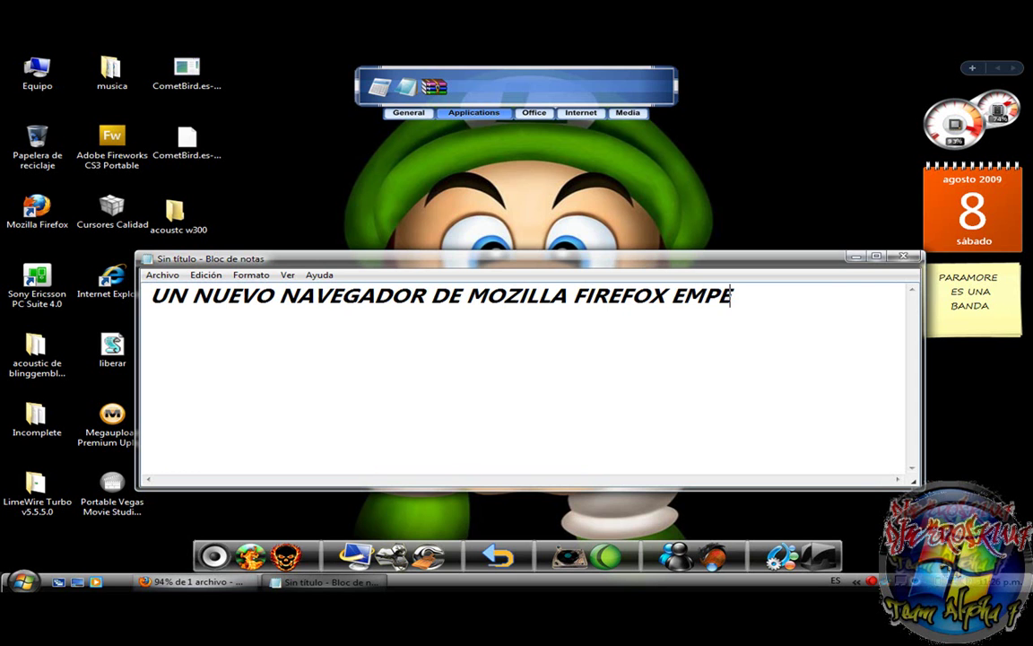
text(ZEMOS)
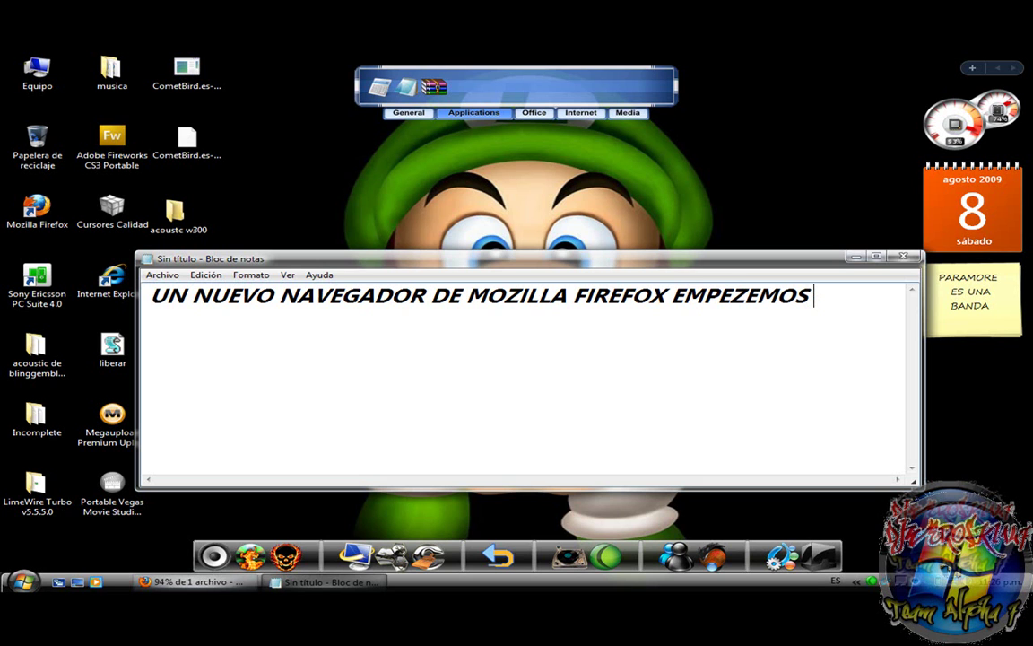
text( LO PR)
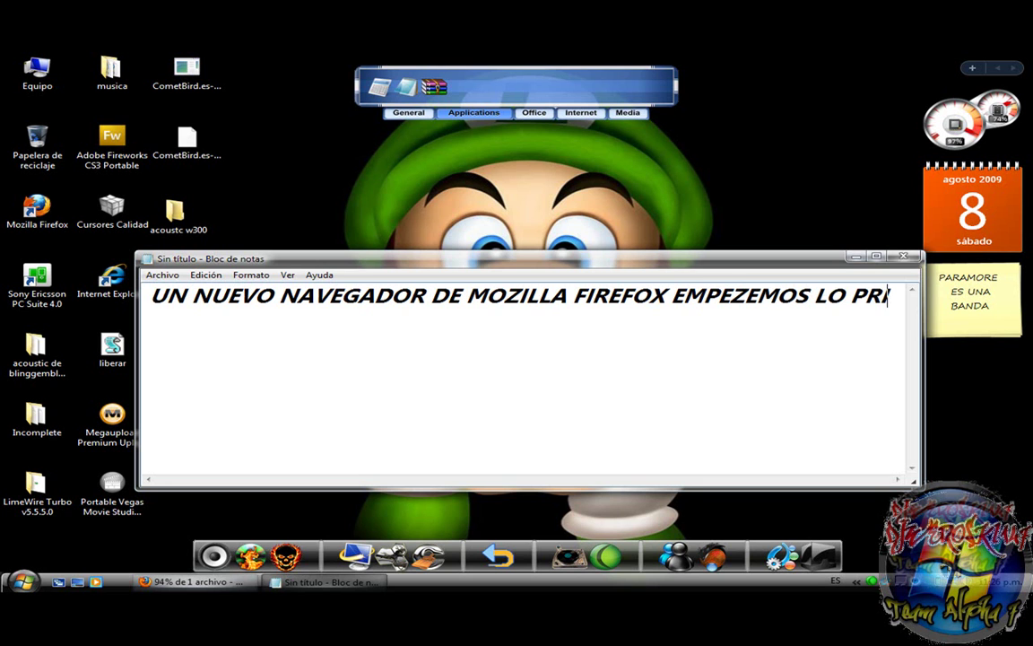
text(IMERO)
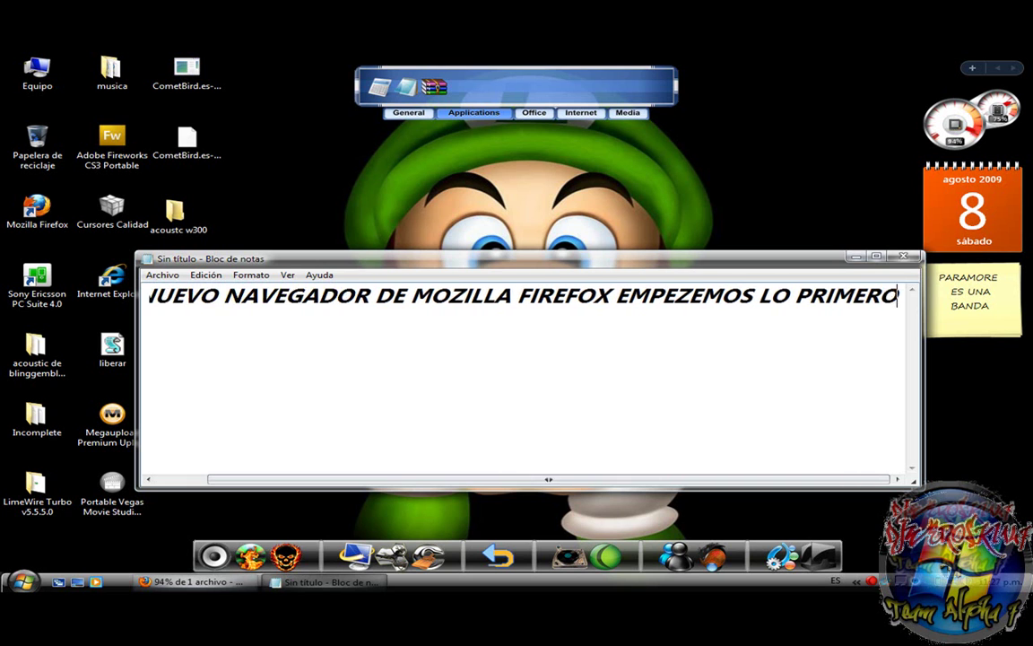
Add a second line to the note reading "ES IRNOS A ESTE LINK LO DEJARE EN LA DESCRIPCION DEL VIDEO".
key(Return)
text(ES IRNOS A)
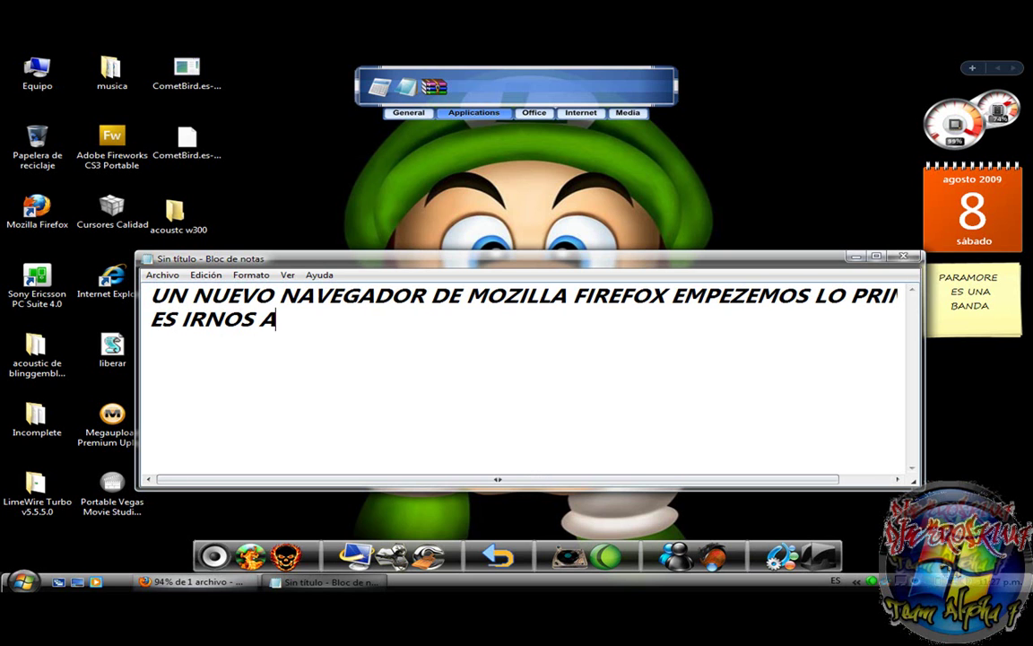
text( ESTE LINK LO )
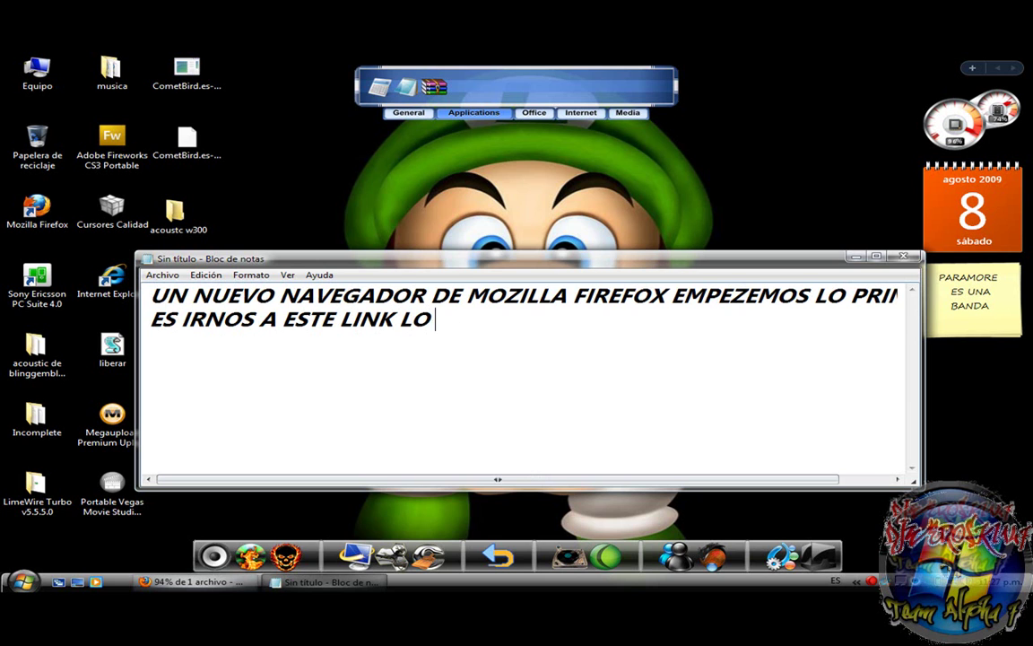
text(DEJARE EN )
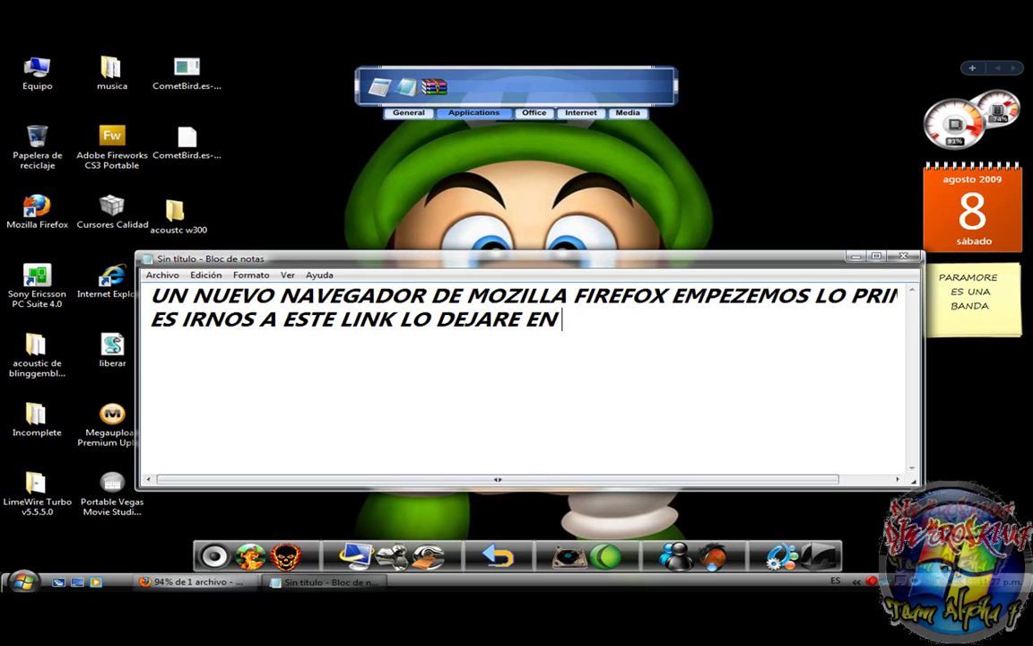
text(LA DESC)
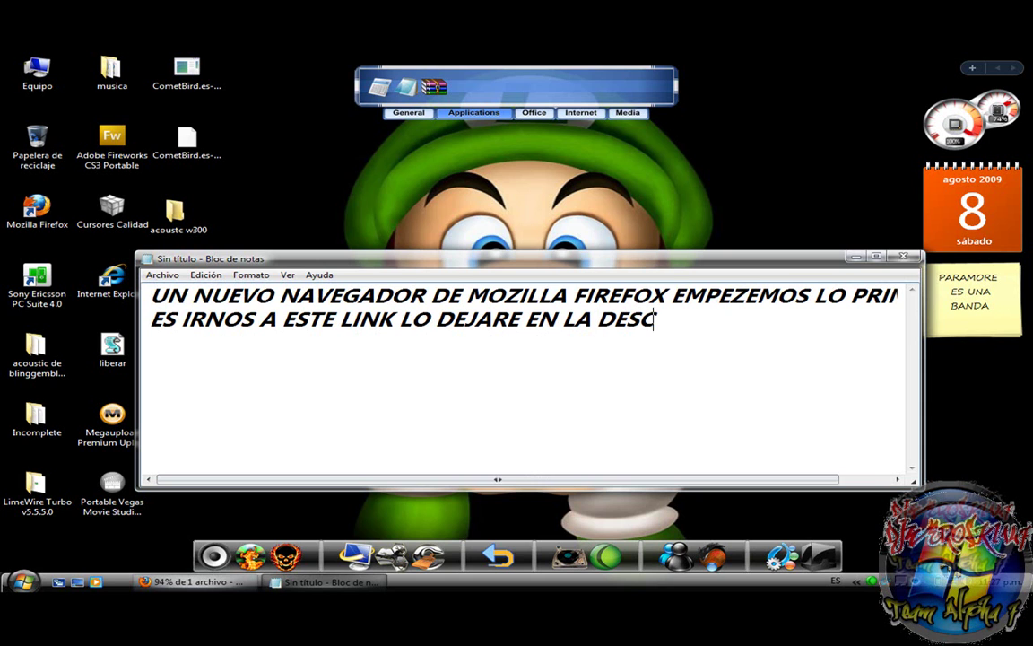
text(RIPCION)
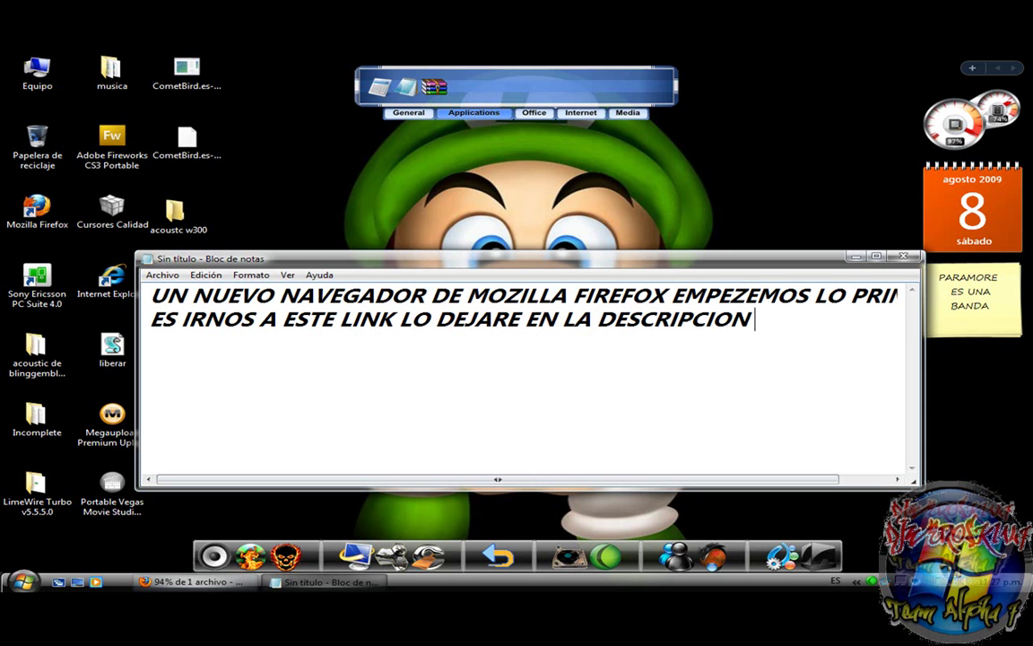
text( DEL VIDEO)
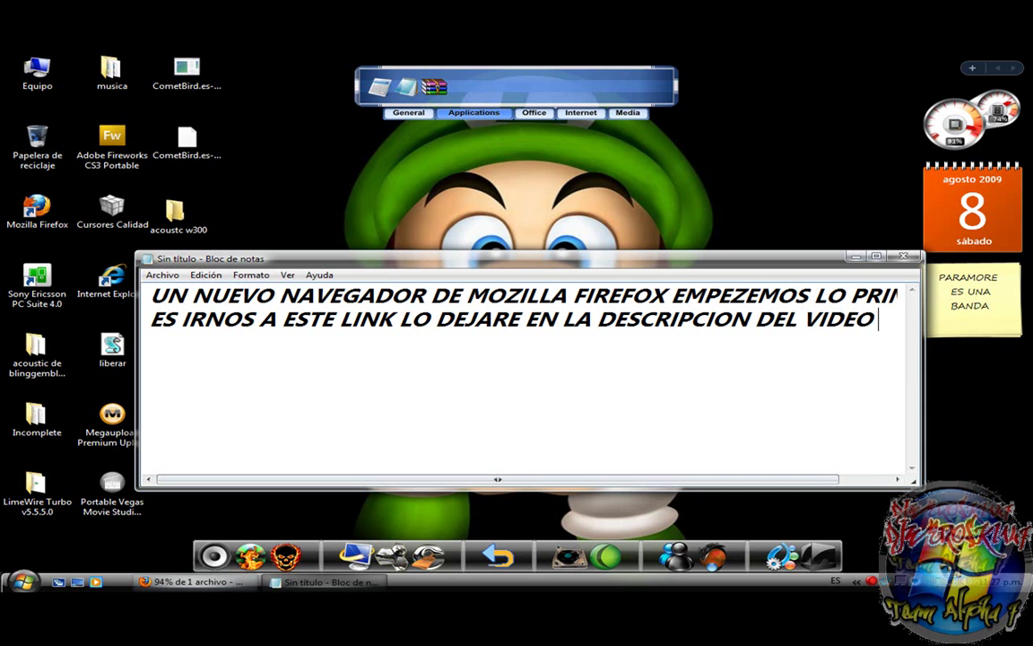
Overwrite the note with "EMPEZEMOS" and clear the document completely.
key(ctrl+a)
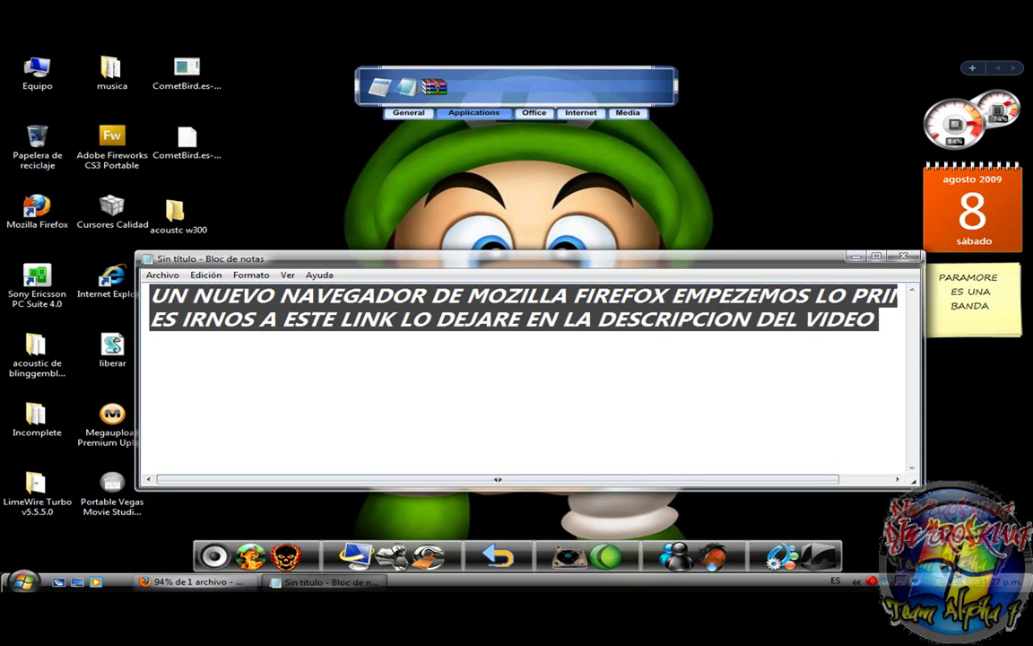
text(WMP)
key(BackSpace)
key(BackSpace)
key(BackSpace)
text(EMPEZEMOS)
key(ctrl+a)
key(BackSpace)
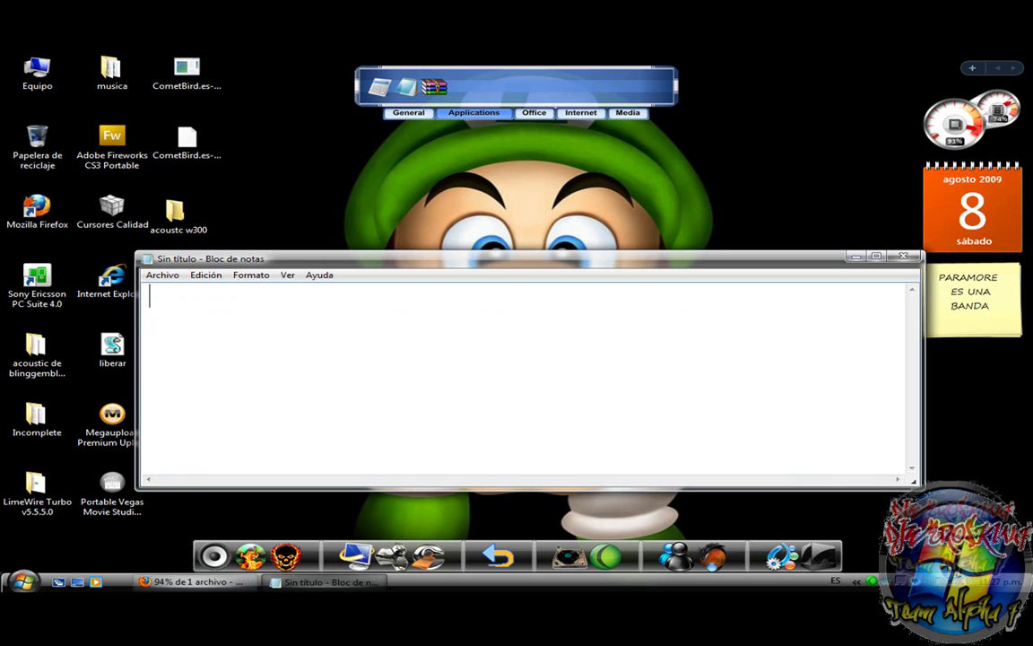
click(856, 257)
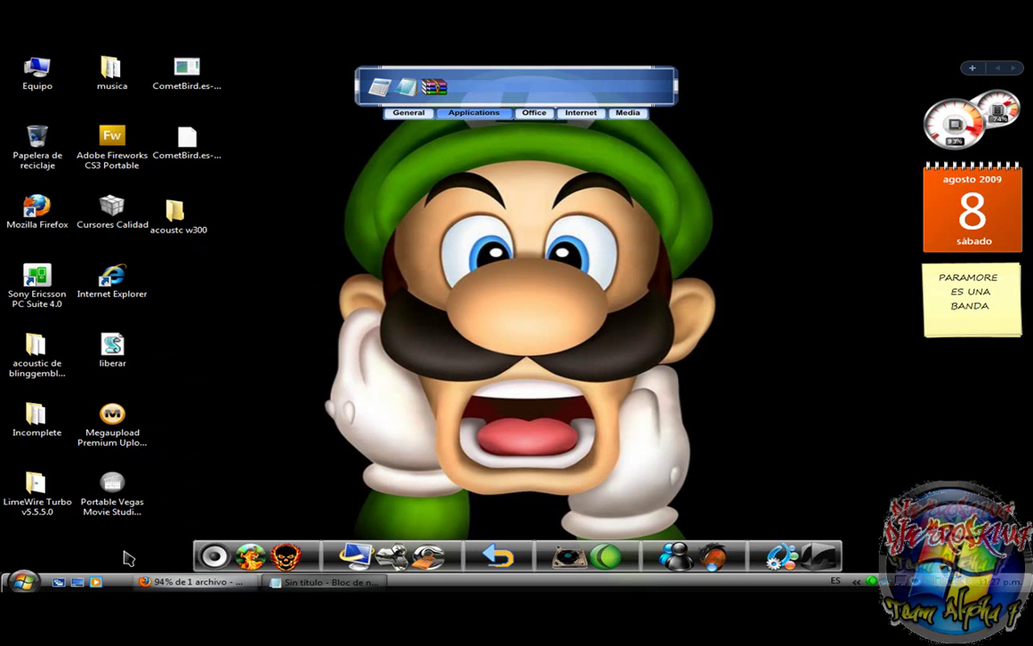
click(23, 581)
click(56, 212)
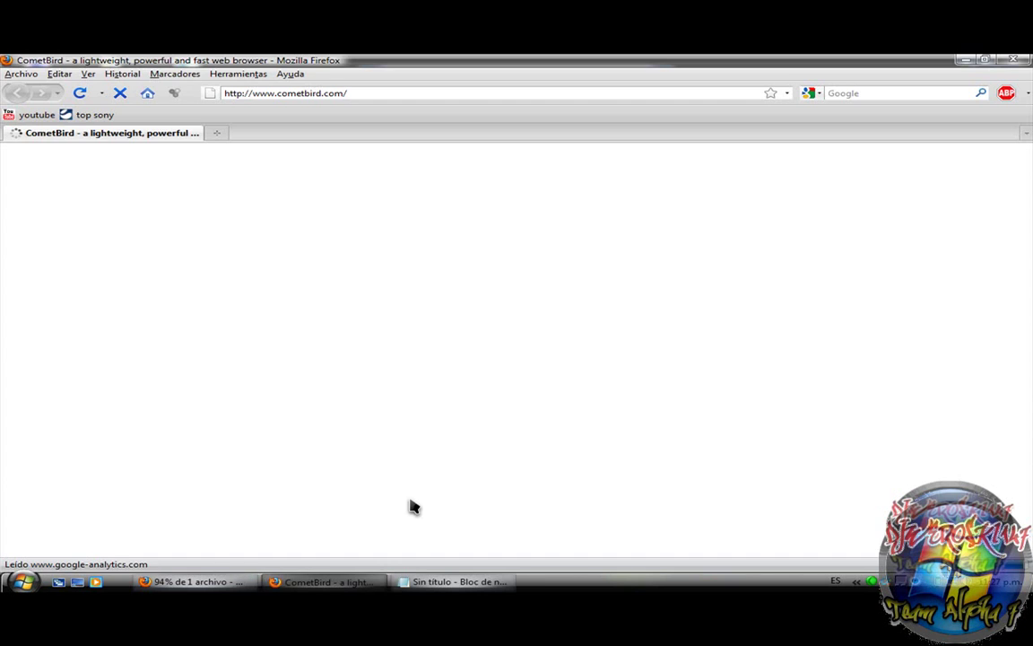
click(470, 582)
drag(452, 263, 318, 405)
click(296, 93)
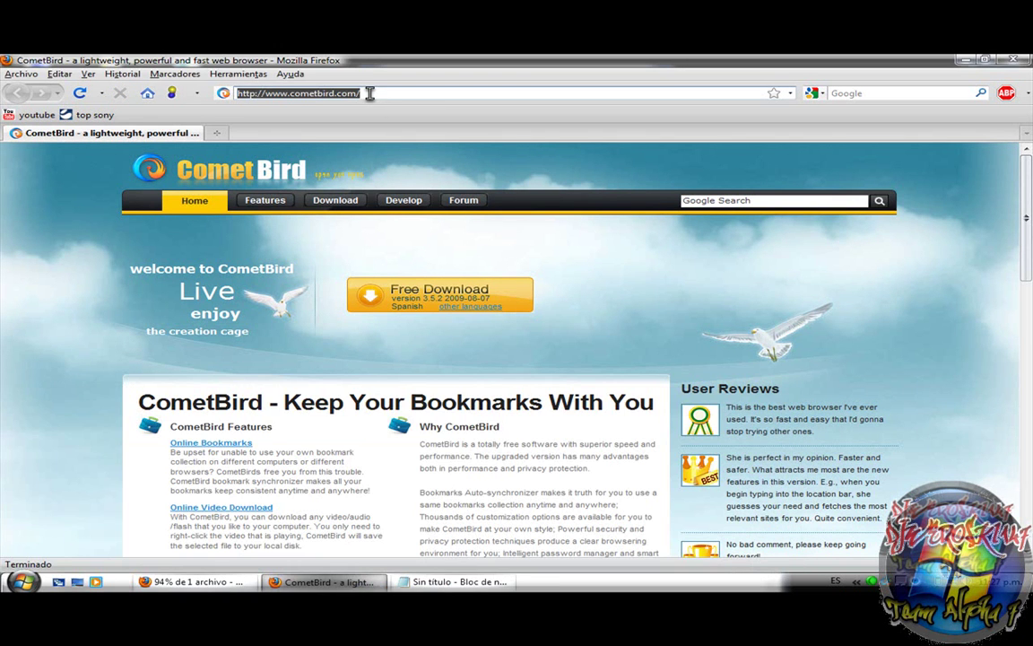
Bring the Notepad window back over the CometBird page and reposition and narrow it below the Free Download banner.
click(432, 582)
drag(468, 408, 670, 265)
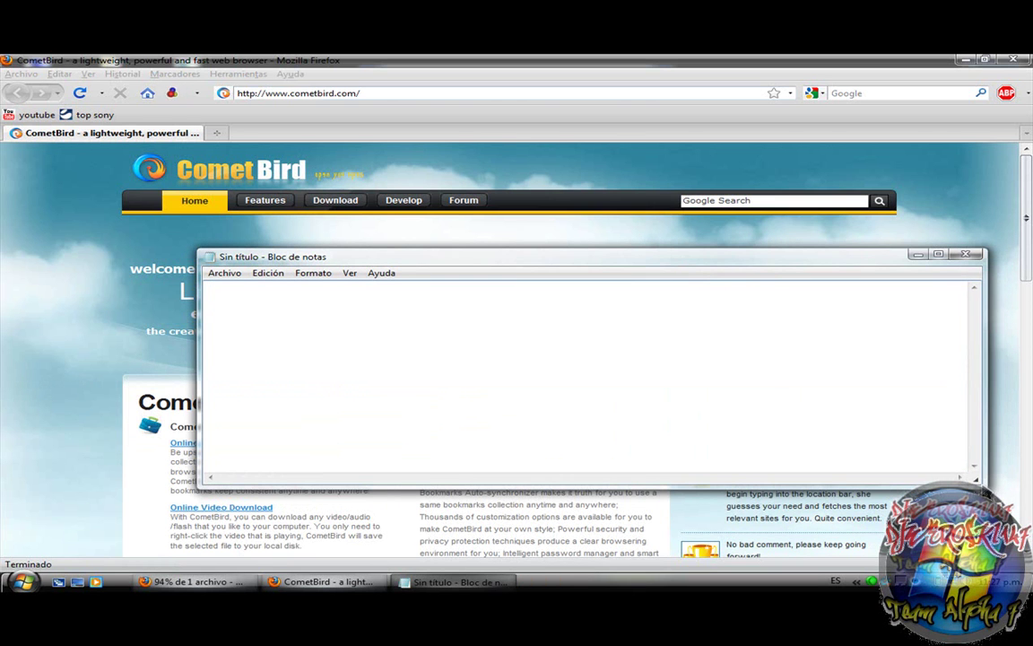
drag(986, 485, 962, 484)
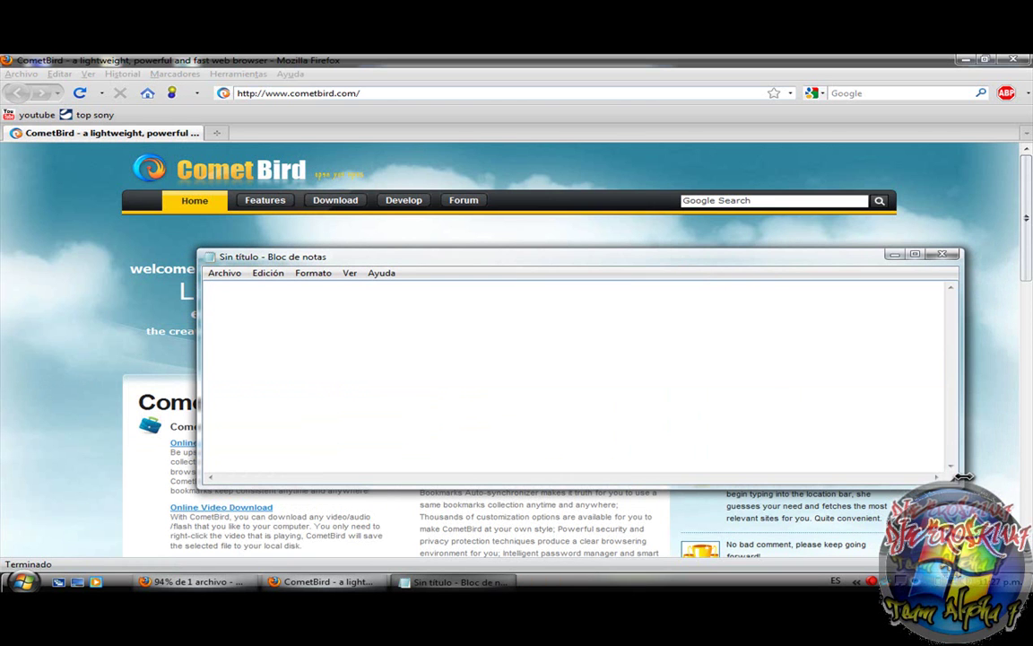
right_click(877, 585)
click(847, 486)
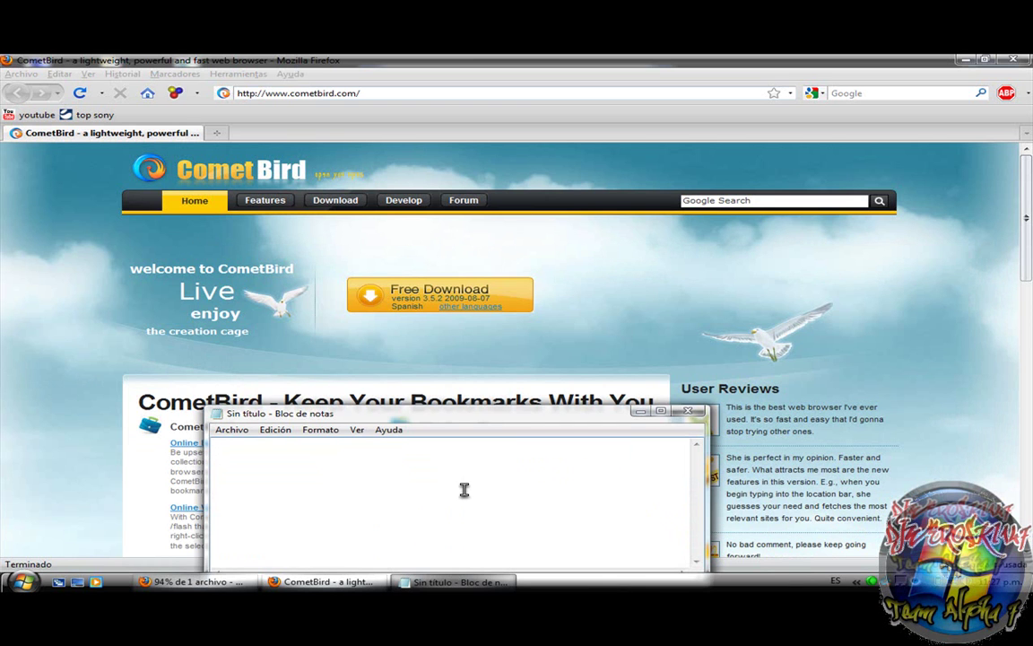
Write "COMO VEN EL NAVEGADOR SE LLAMA" in the empty note and widen its window across the page.
text(COMO )
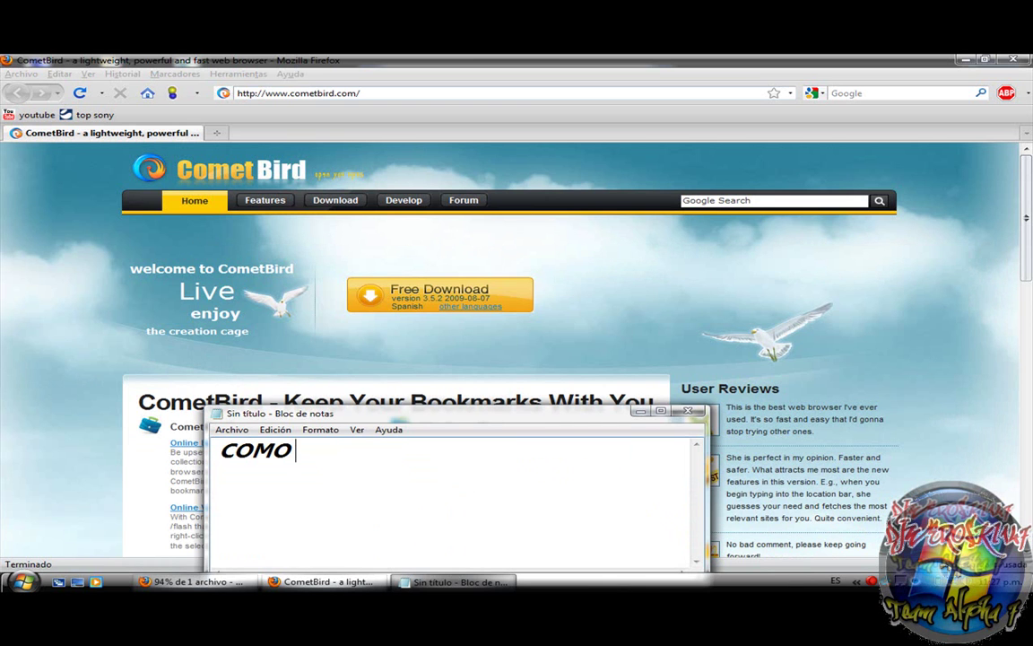
text(VEN EL )
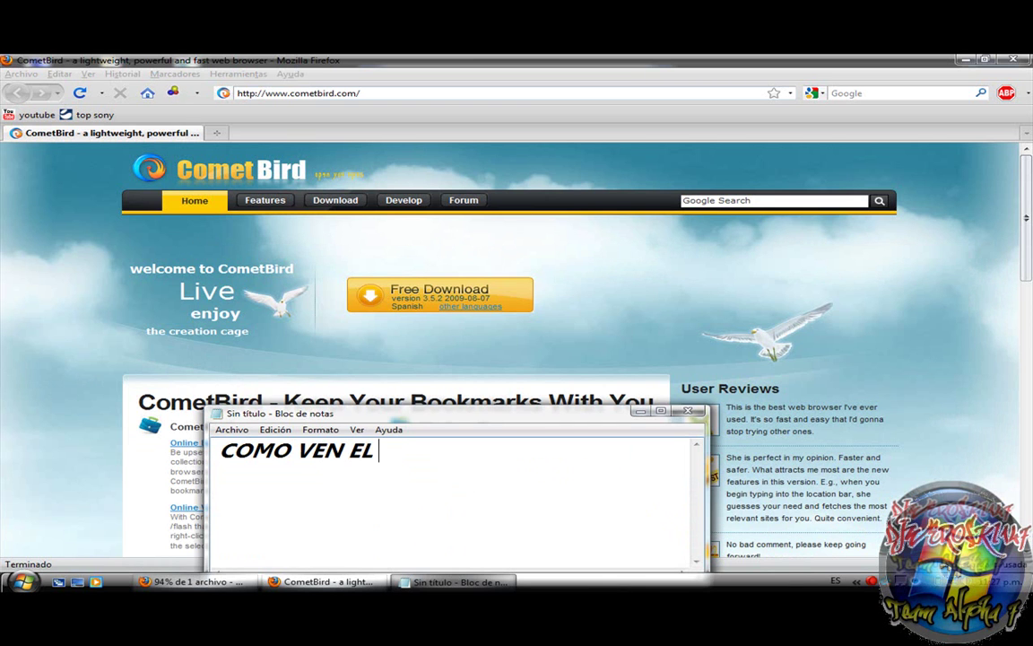
text(NAVEGADOR)
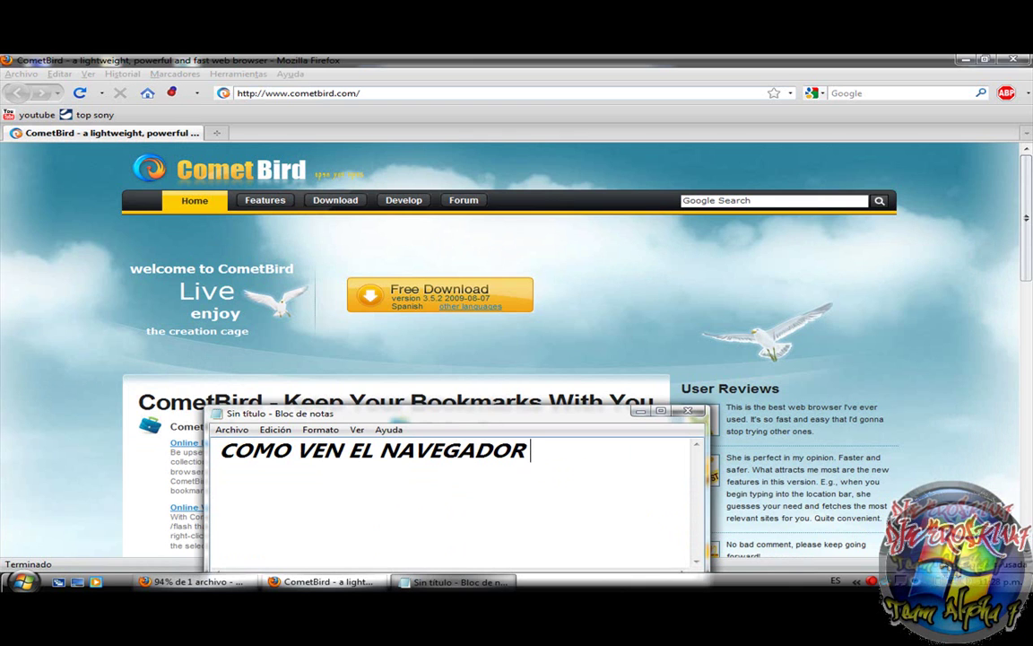
drag(706, 480, 1016, 473)
text(SE LAL)
key(BackSpace)
text(Ñ)
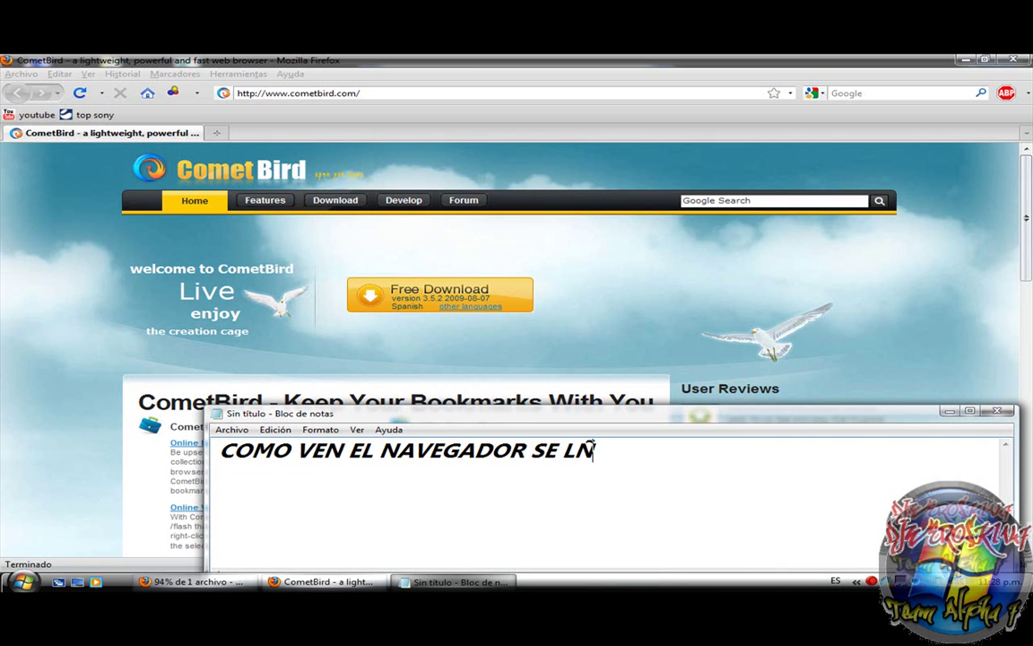
key(BackSpace)
text(LAMA )
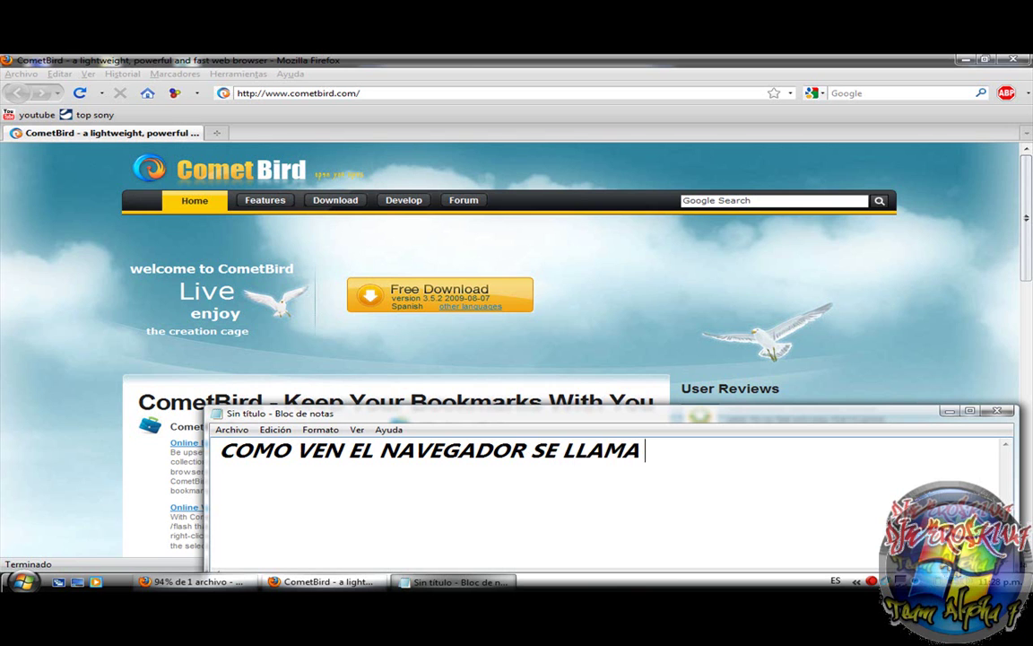
Complete the note's first line with the browser name "CometBird" in mixed case, followed by "ES BUENO".
text(COME)
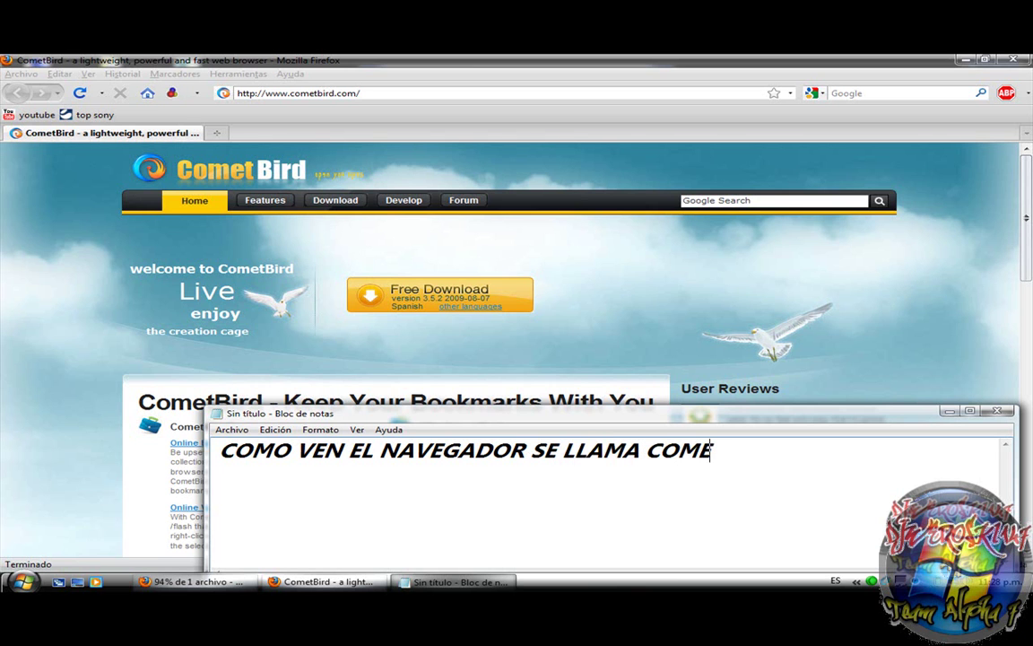
text(T)
key(BackSpace)
key(BackSpace)
key(BackSpace)
key(BackSpace)
key(BackSpace)
text(CometBird)
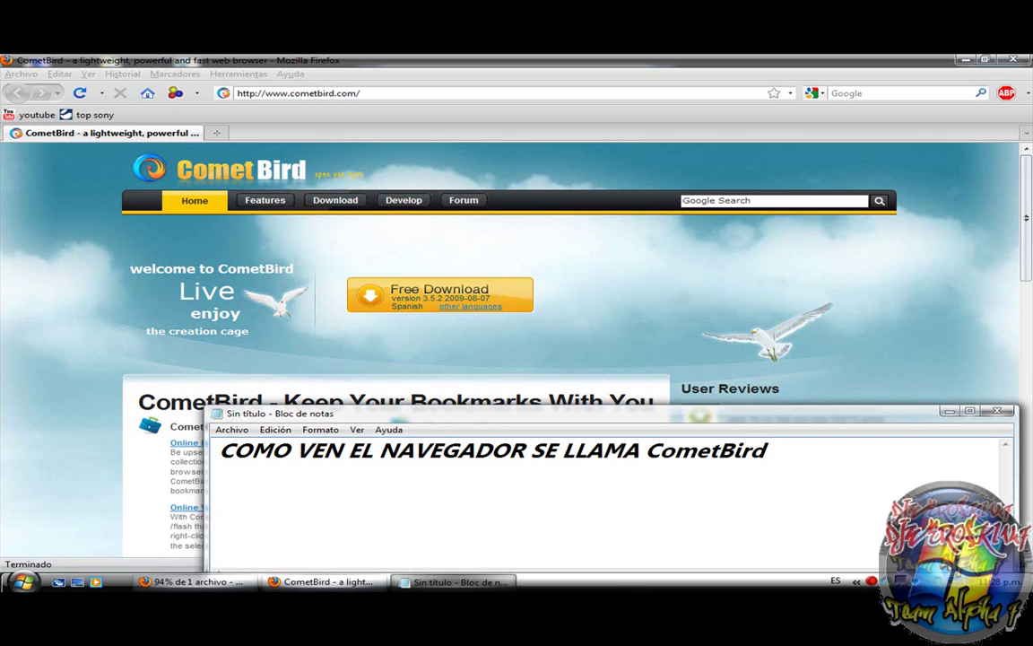
text(  ES BUENO)
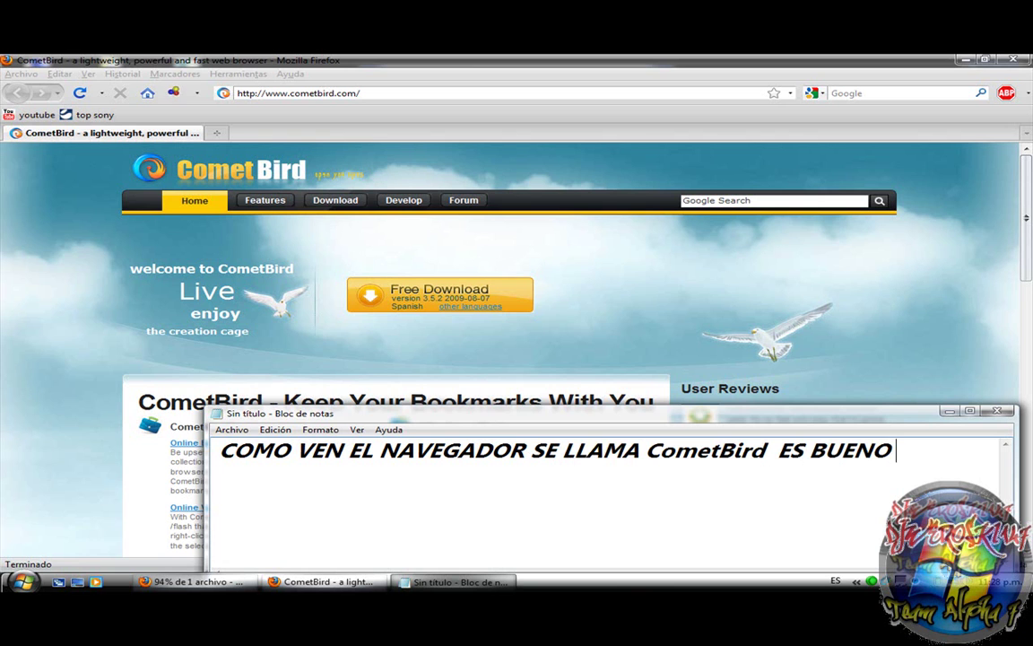
text(LE P)
key(BackSpace)
key(BackSpace)
key(BackSpace)
key(BackSpace)
Add a second line to the note reading "PARA DESCARGARLO LE PONDRAN FREE DOWNLOAD".
key(Return)
text(PARA DESCAR)
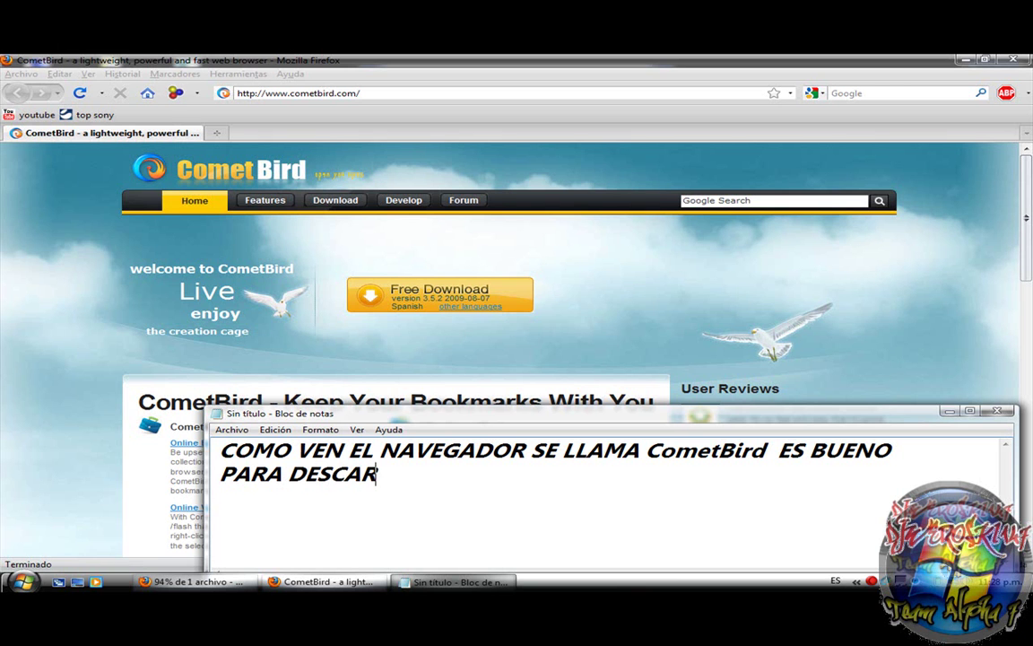
text(GARLO)
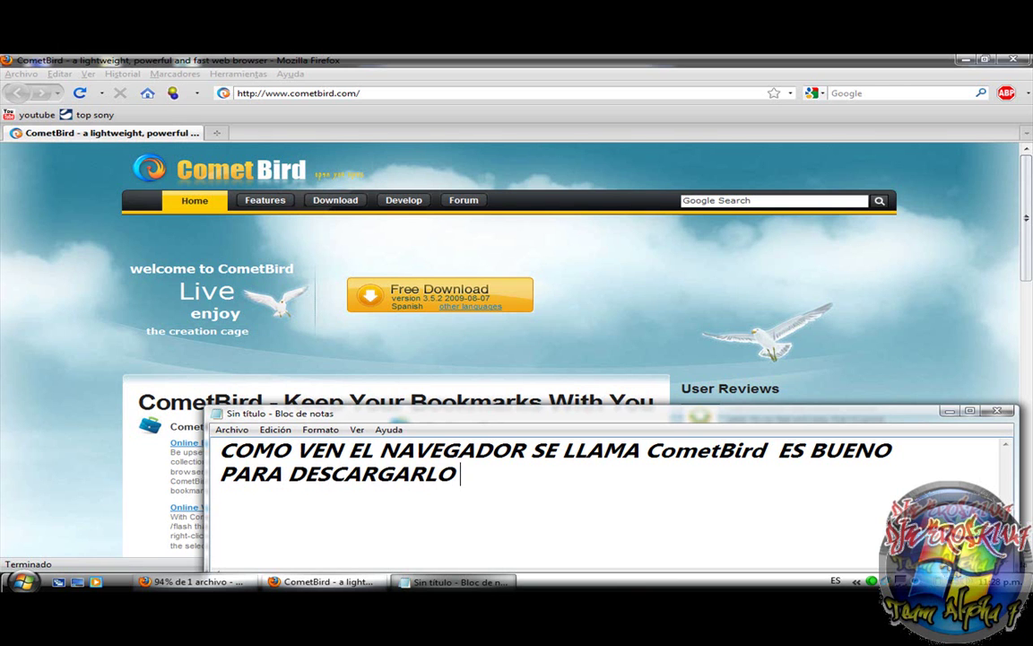
text( LE PRO)
key(BackSpace)
key(BackSpace)
text(ONDRAN )
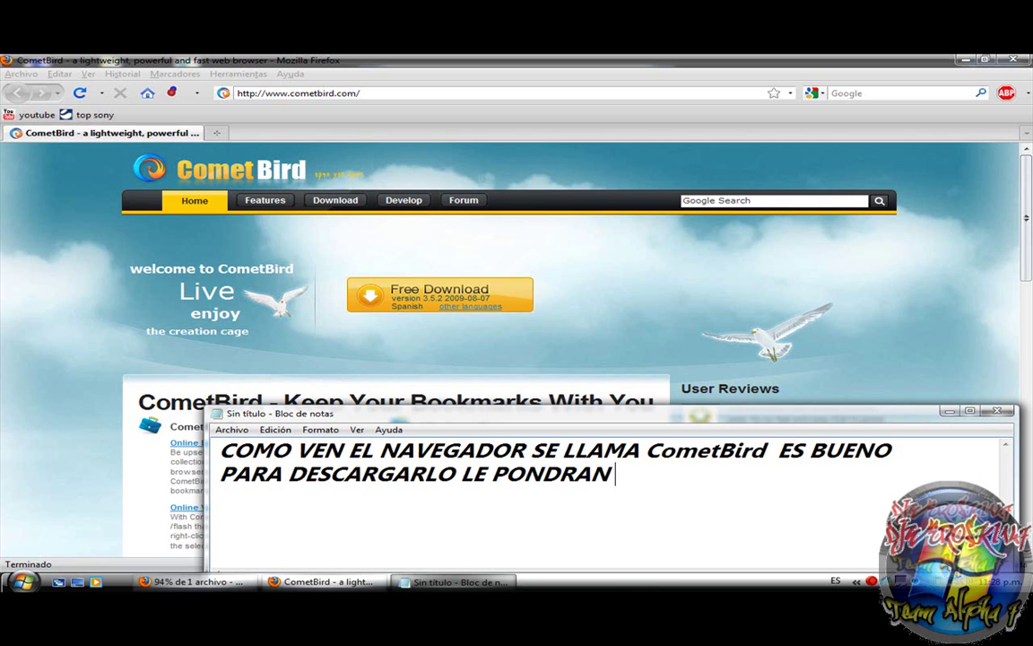
text(FRE)
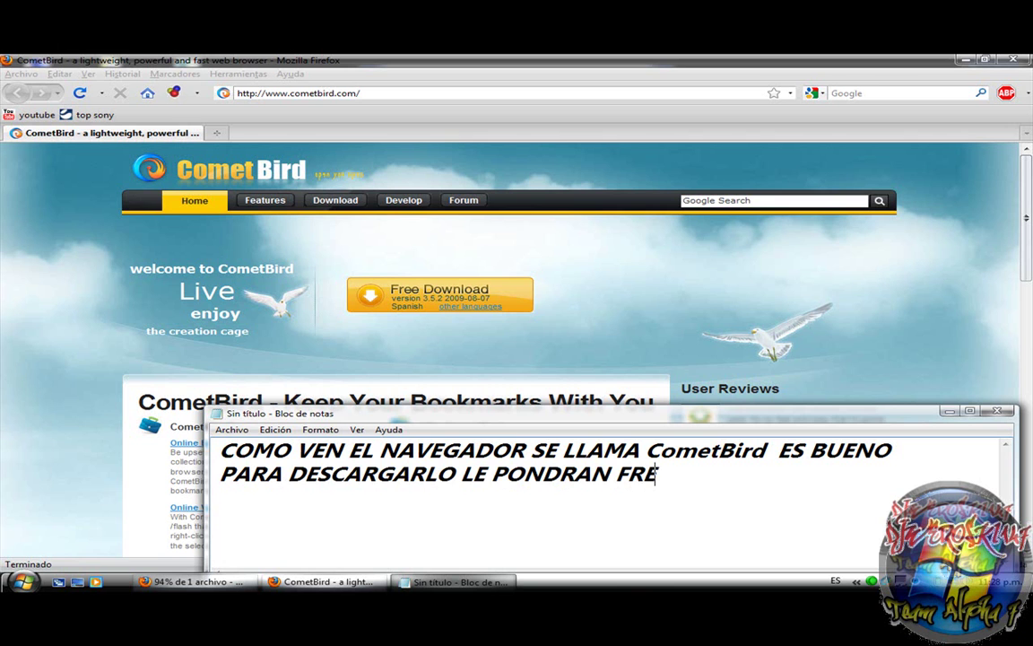
text(E DOW)
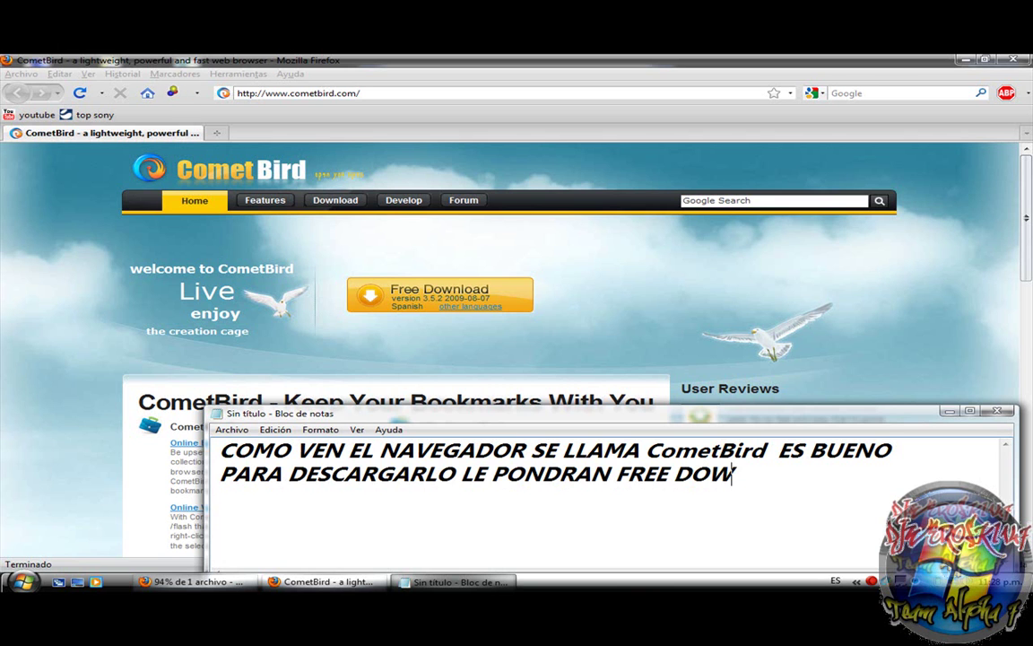
text(NLOAD)
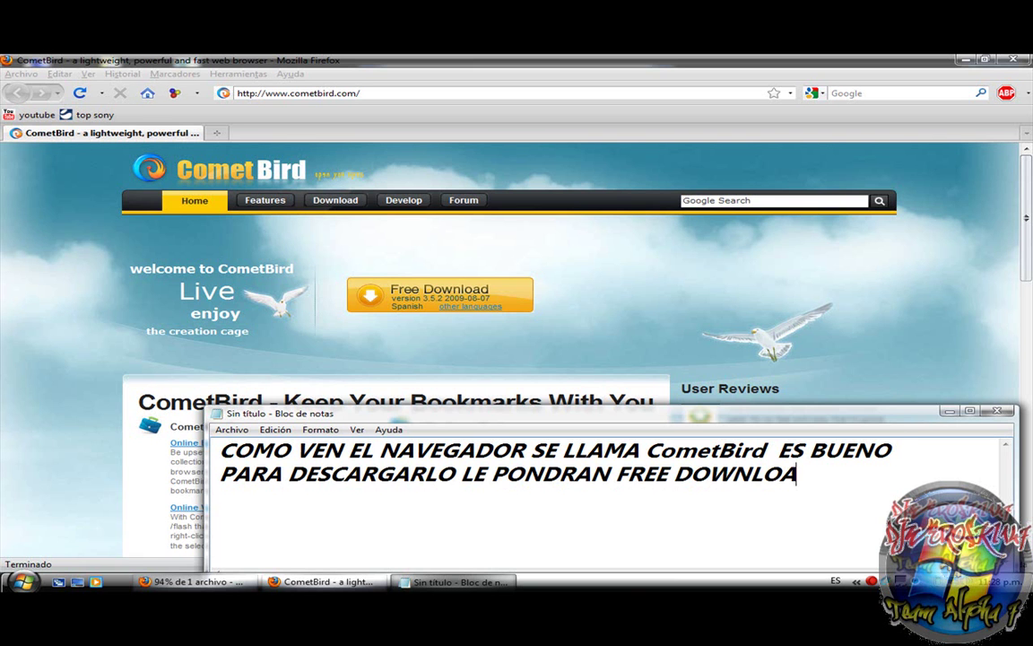
Minimize the note to show the Free Download banner on the CometBird page, and bring the note back.
click(948, 411)
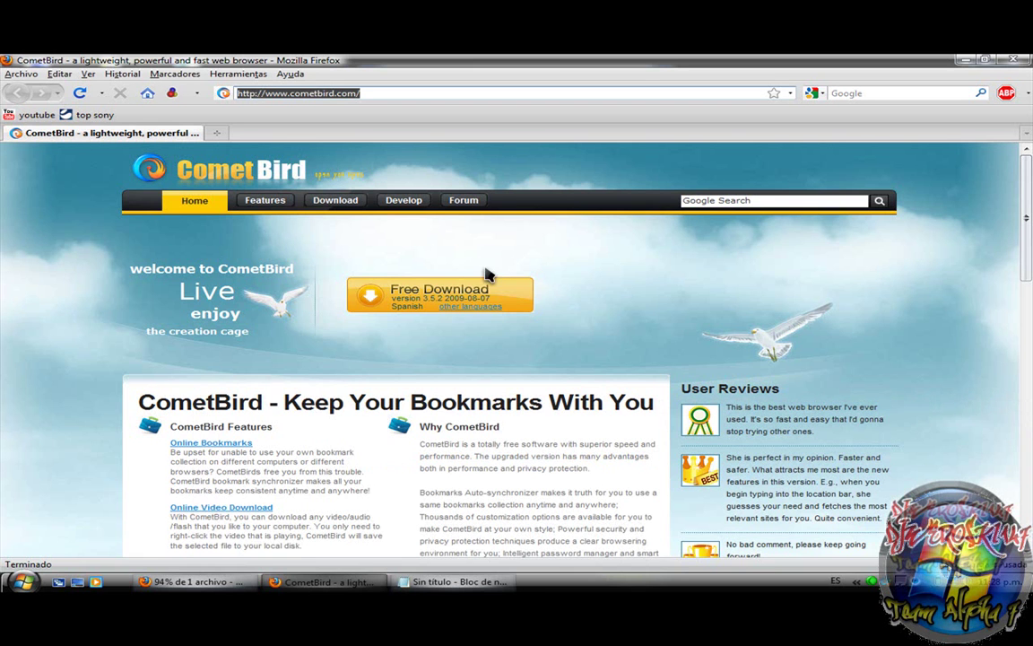
click(318, 247)
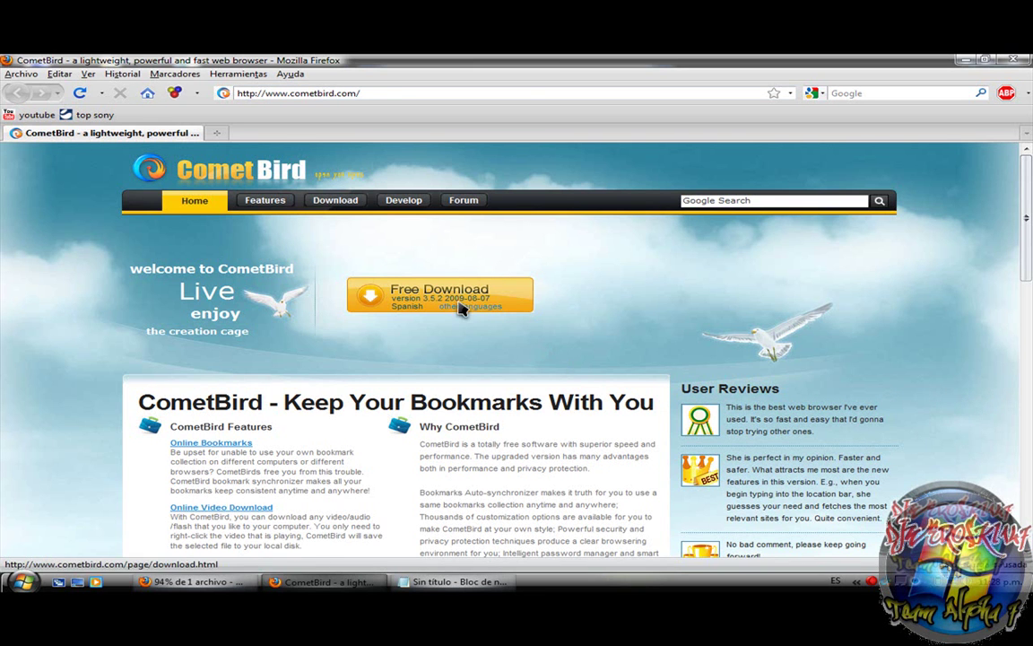
click(457, 581)
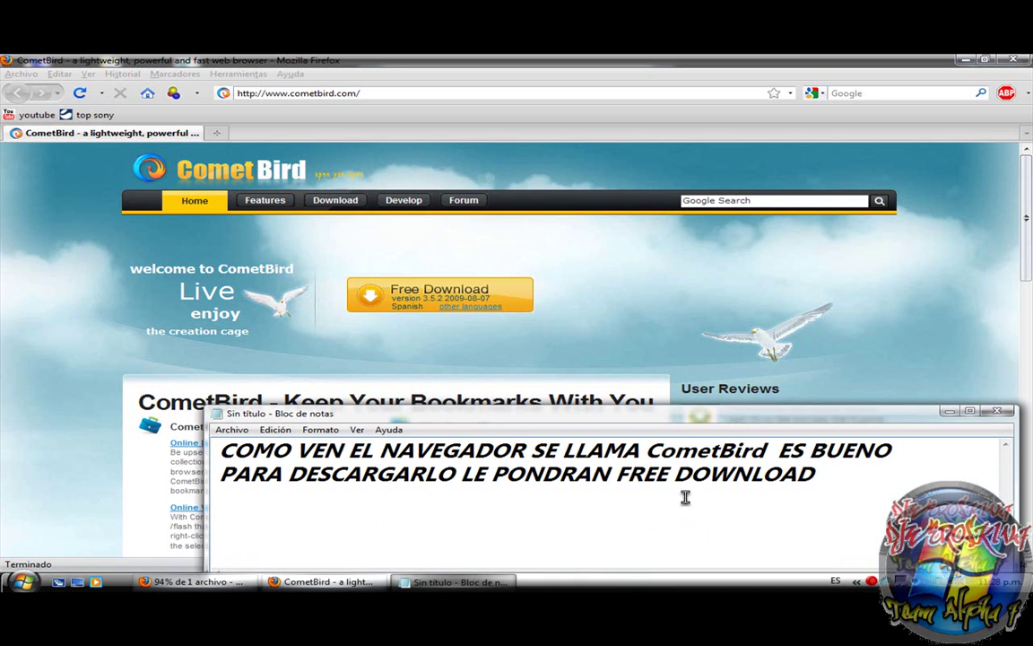
Replace the note's text with "YO NO LE PONGO POR QUE LO ESTOY DESCARGANDO".
drag(868, 489, 211, 369)
text(YO)
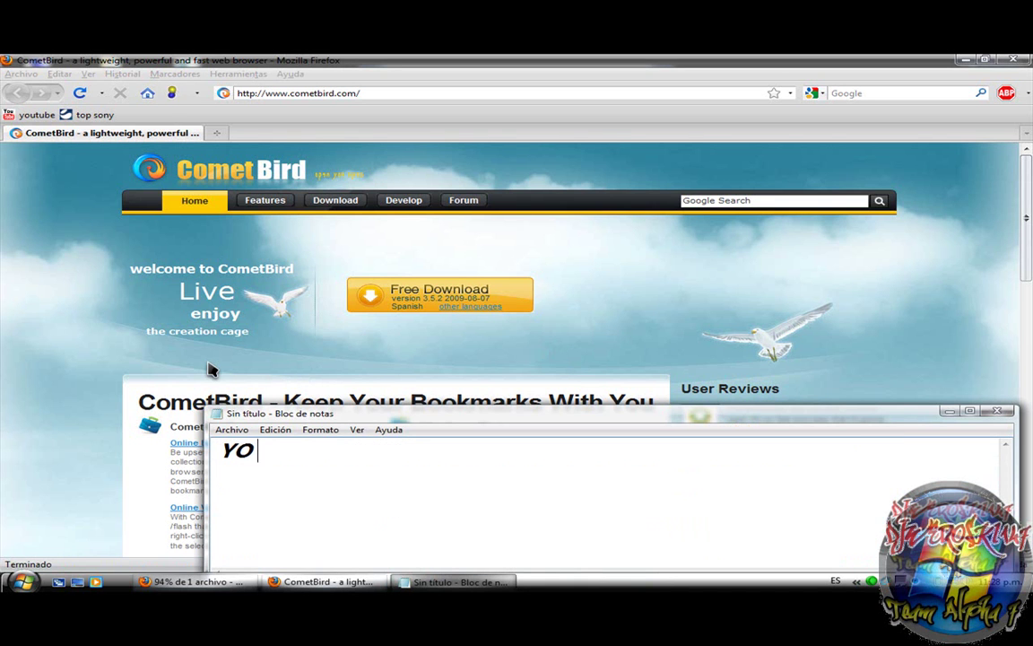
text( LNO LO)
key(BackSpace)
text(E PONGO POR QUE LO ESTOY DESCARGAR)
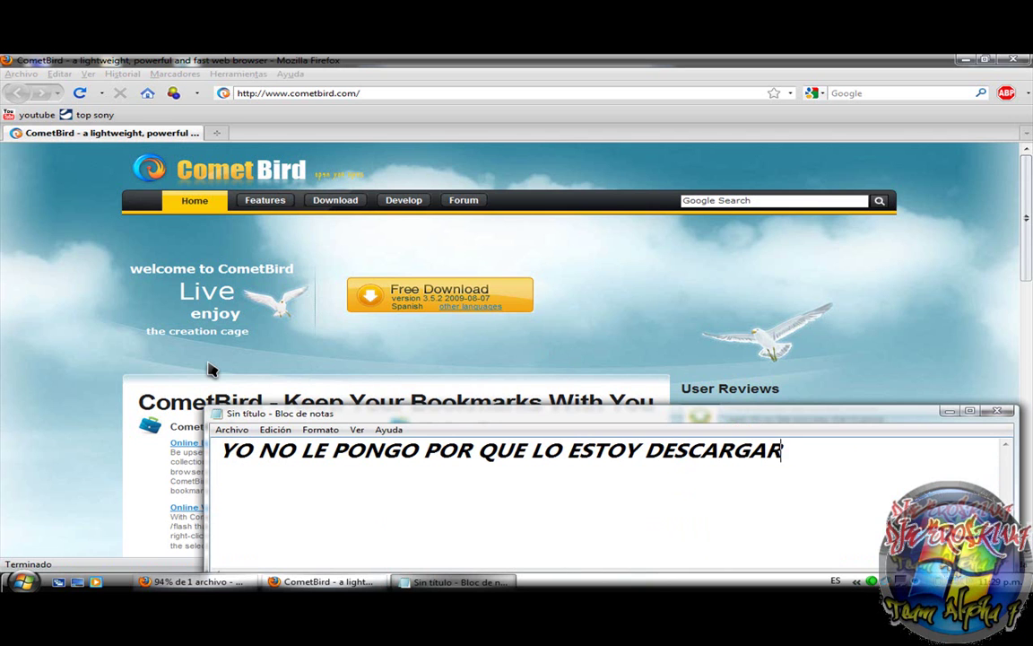
key(BackSpace)
text(NDO)
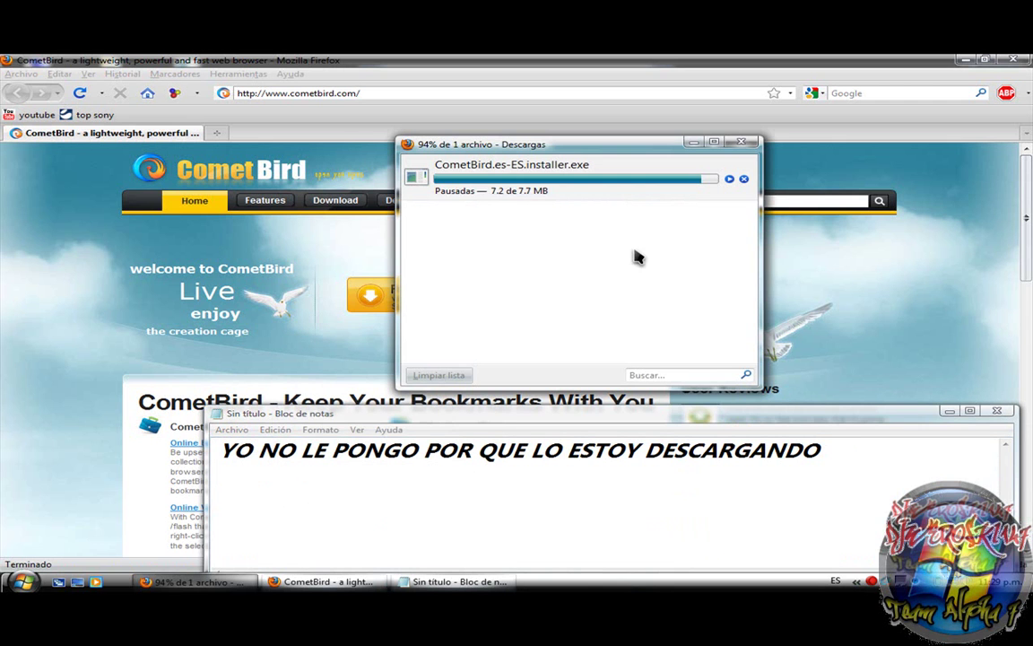
Replace the note's text with "SI SE FIJAN YA ACABO ESPEREN".
drag(846, 463, 204, 450)
text(SI)
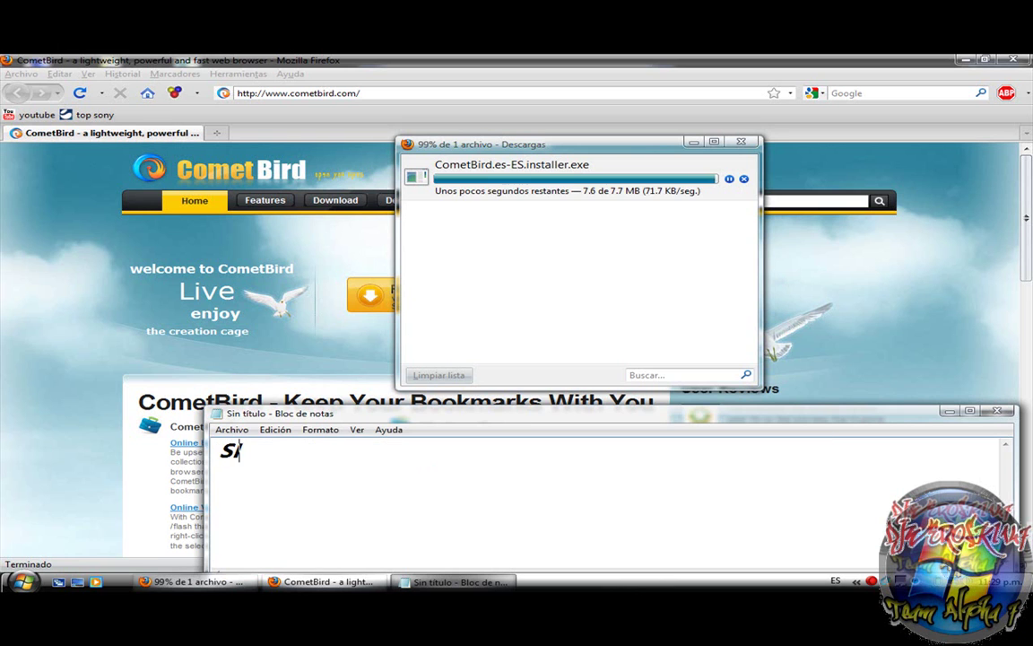
text( SE FIJA)
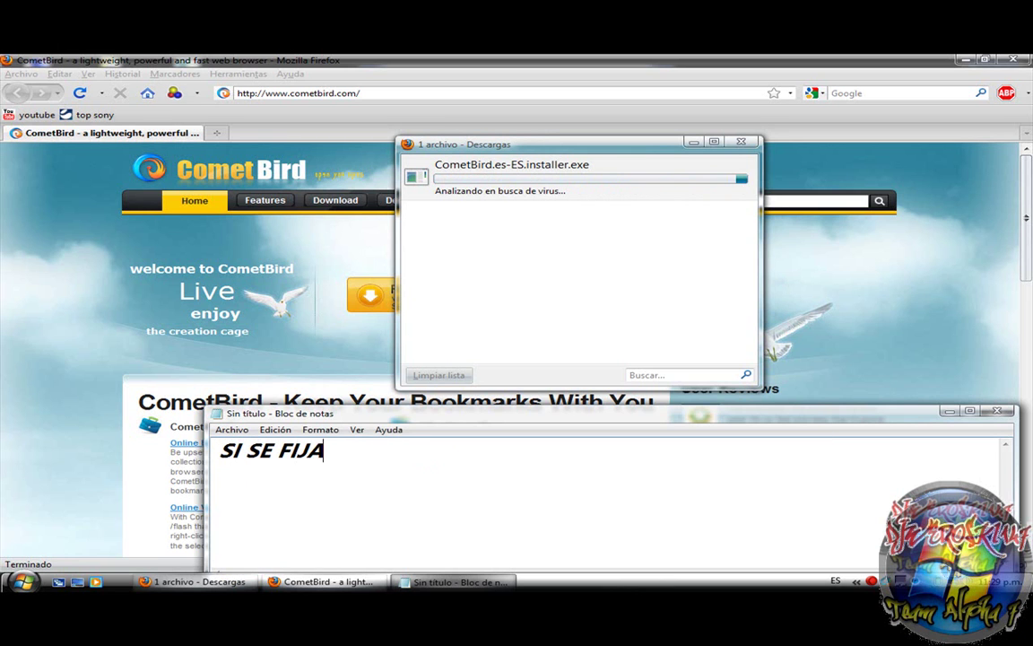
text(N YA AC)
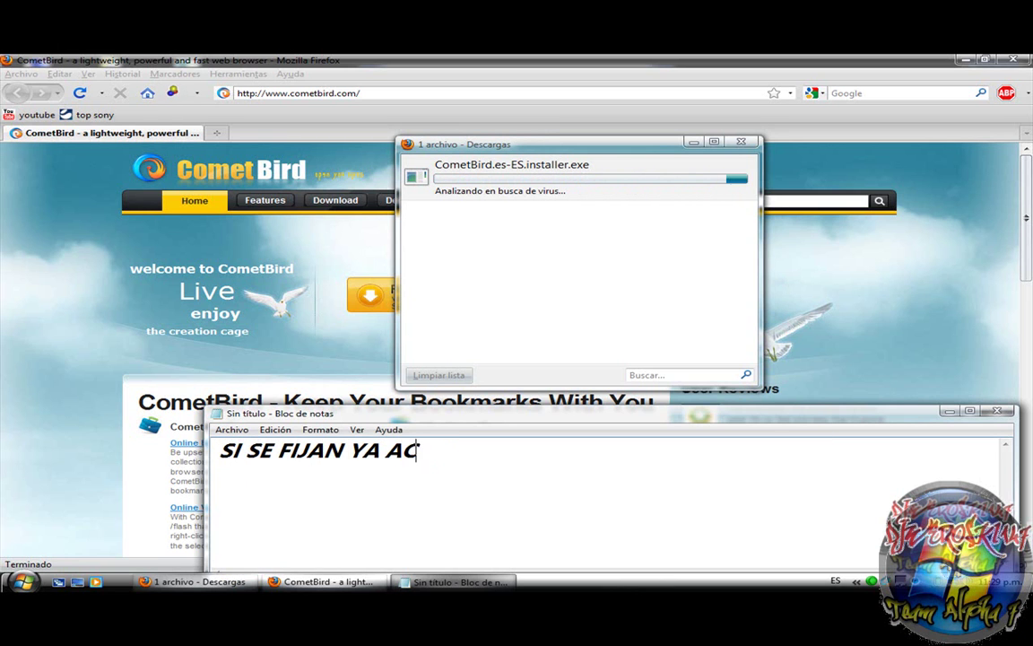
text(ABO ES)
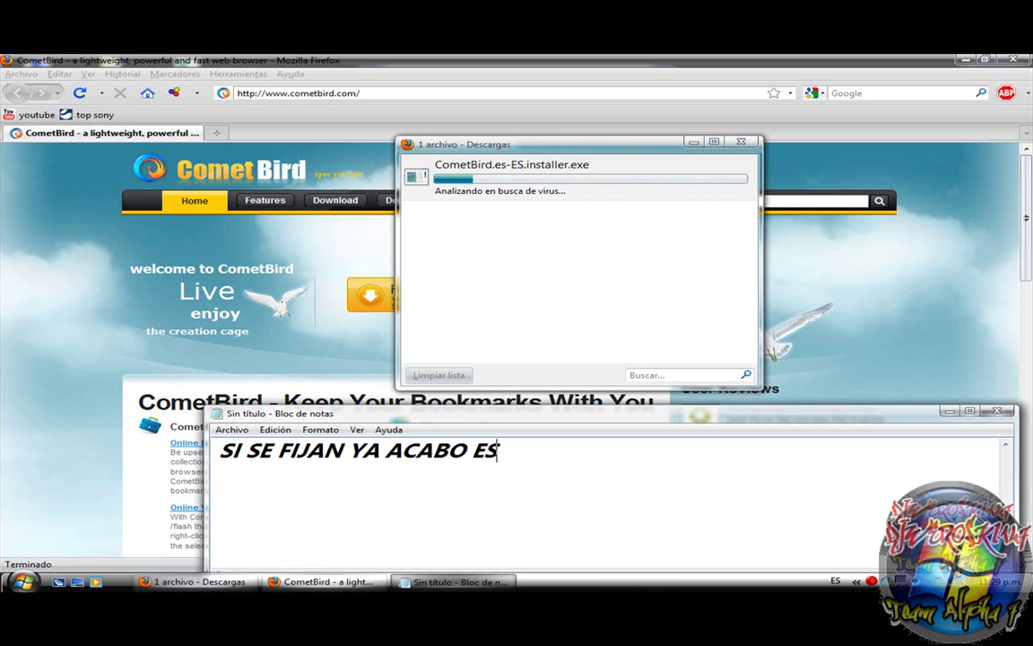
text(PEREN MIES)
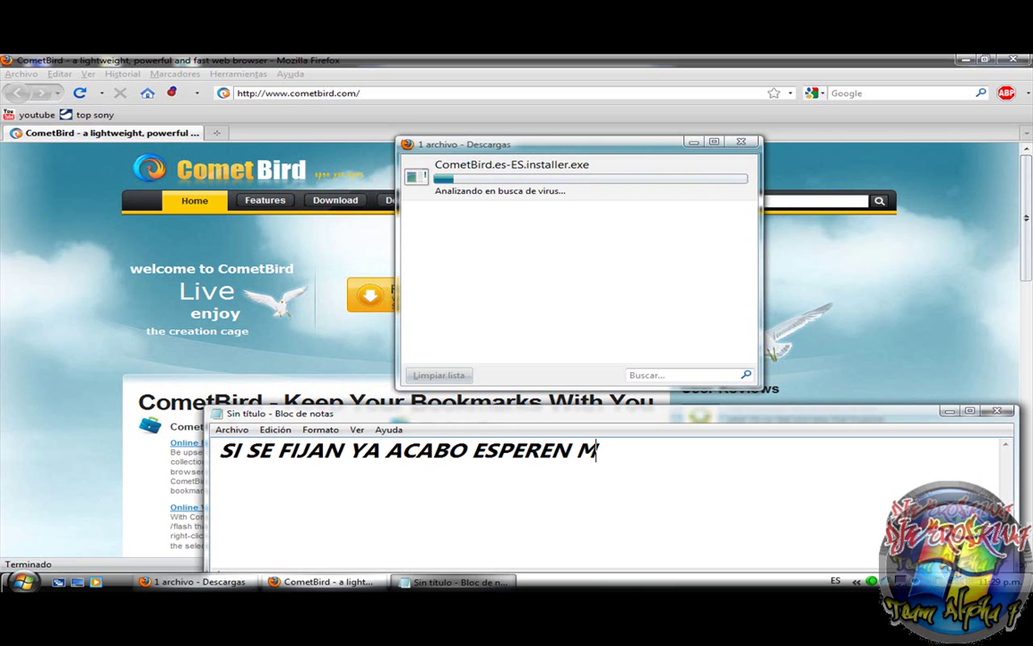
key(BackSpace)
key(BackSpace)
key(BackSpace)
key(BackSpace)
key(BackSpace)
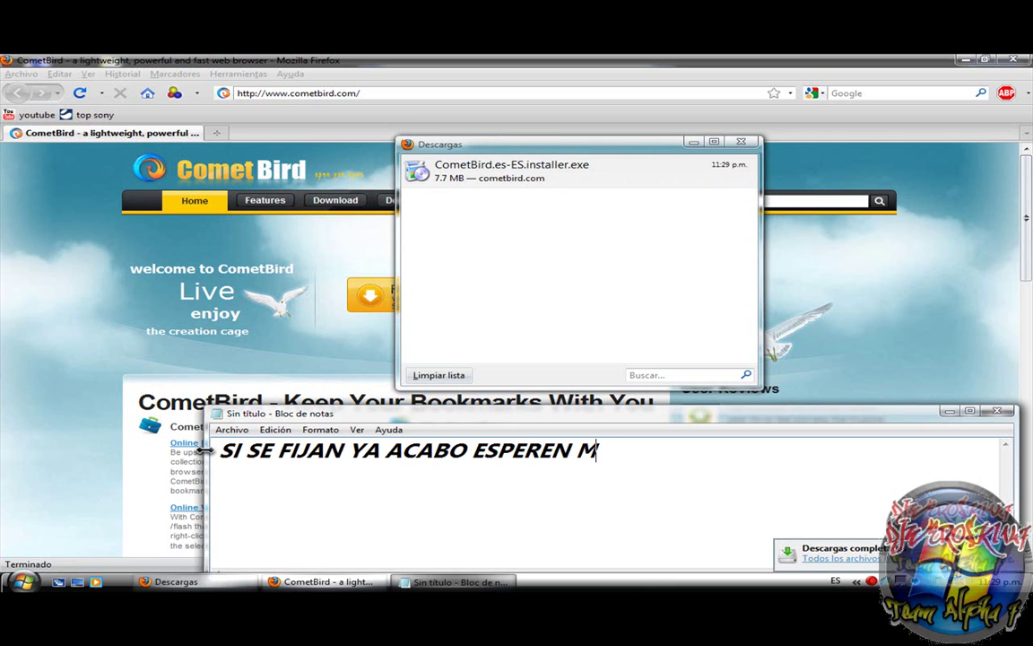
Add a second line to the note reading "YA DESCARGADO LO EJECUTAMOS".
text(YA )
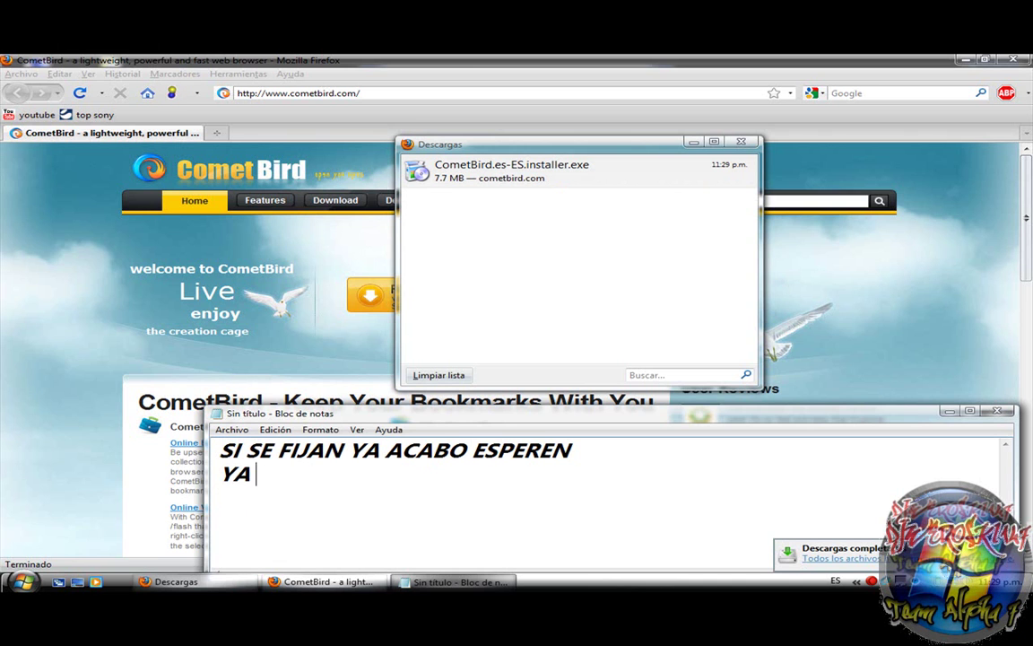
text(DES)
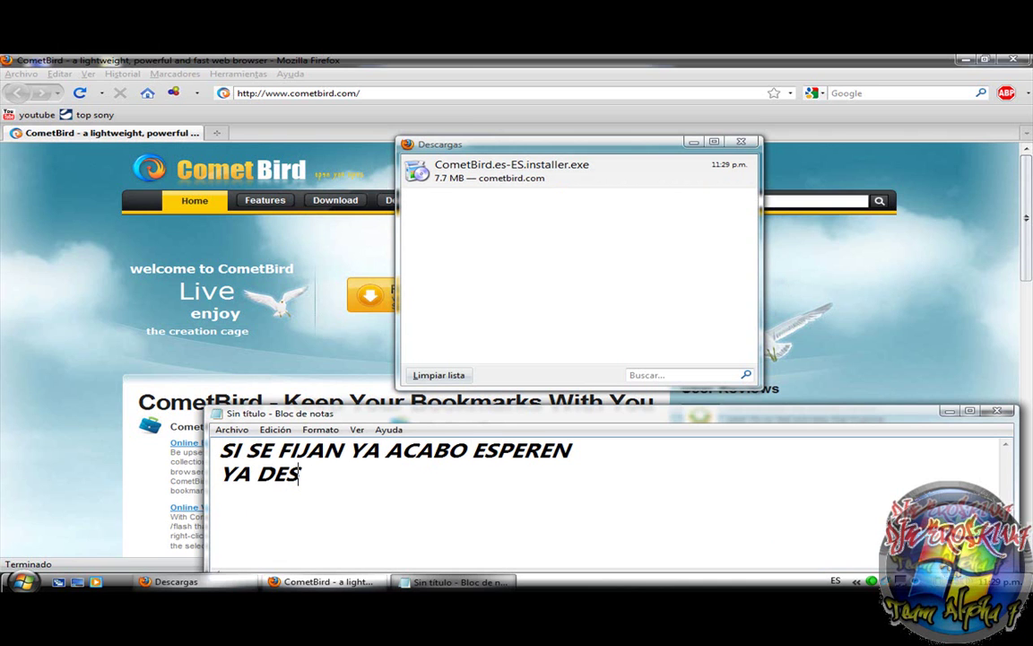
text(CARGAR)
key(BackSpace)
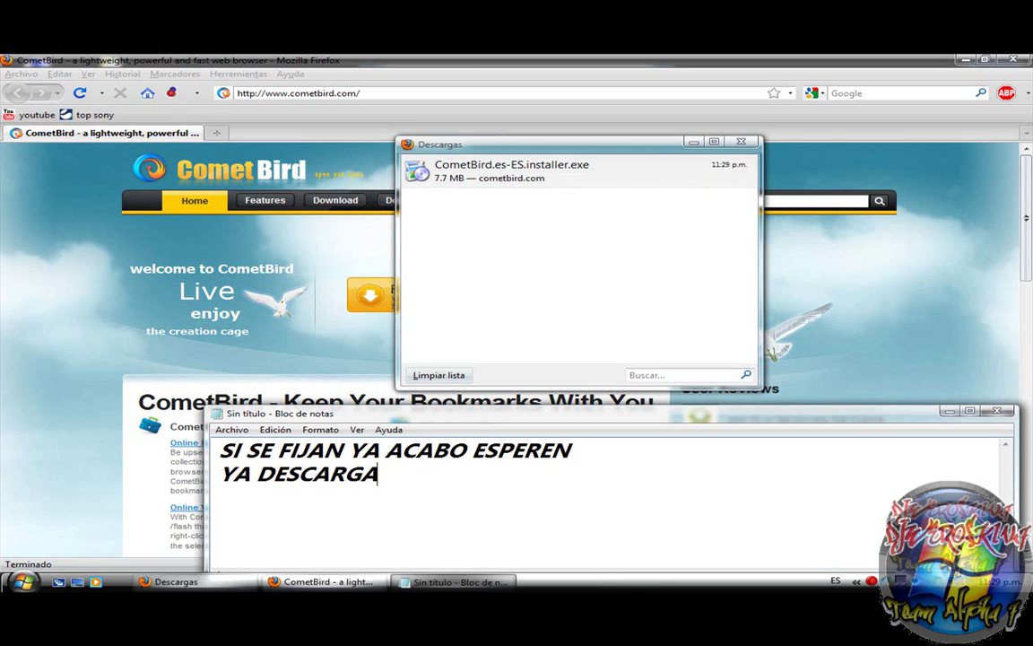
text(DO LO)
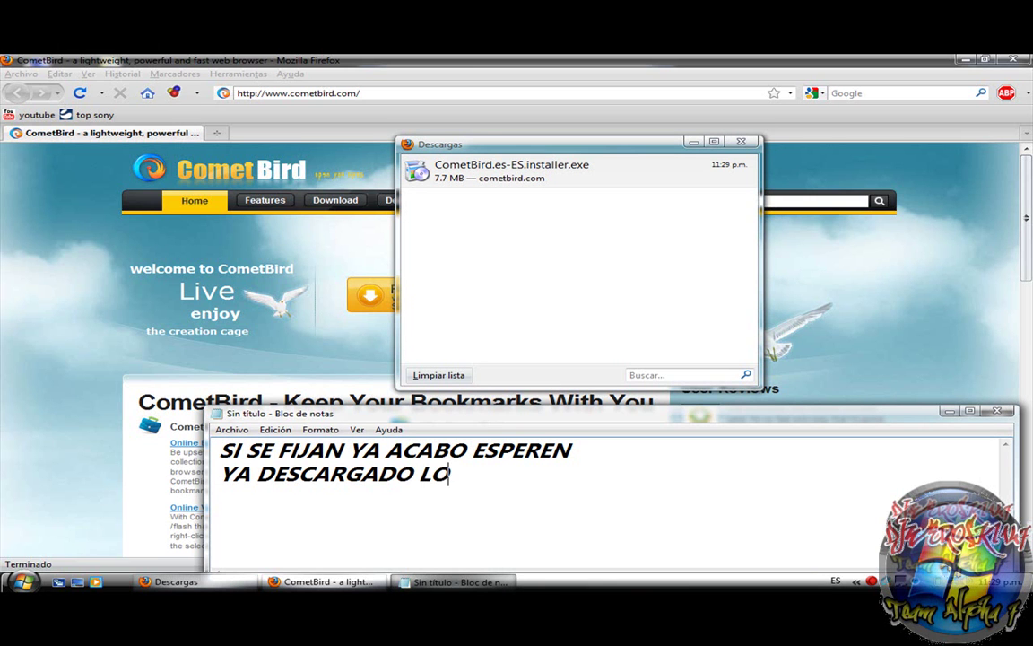
text( EJECUTA)
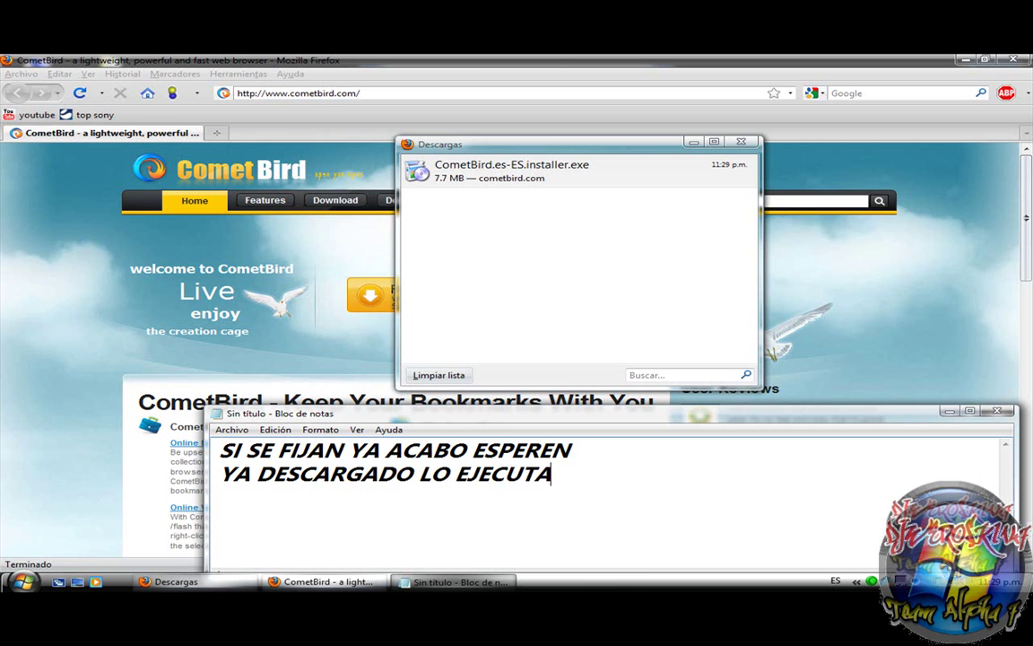
text(MOS)
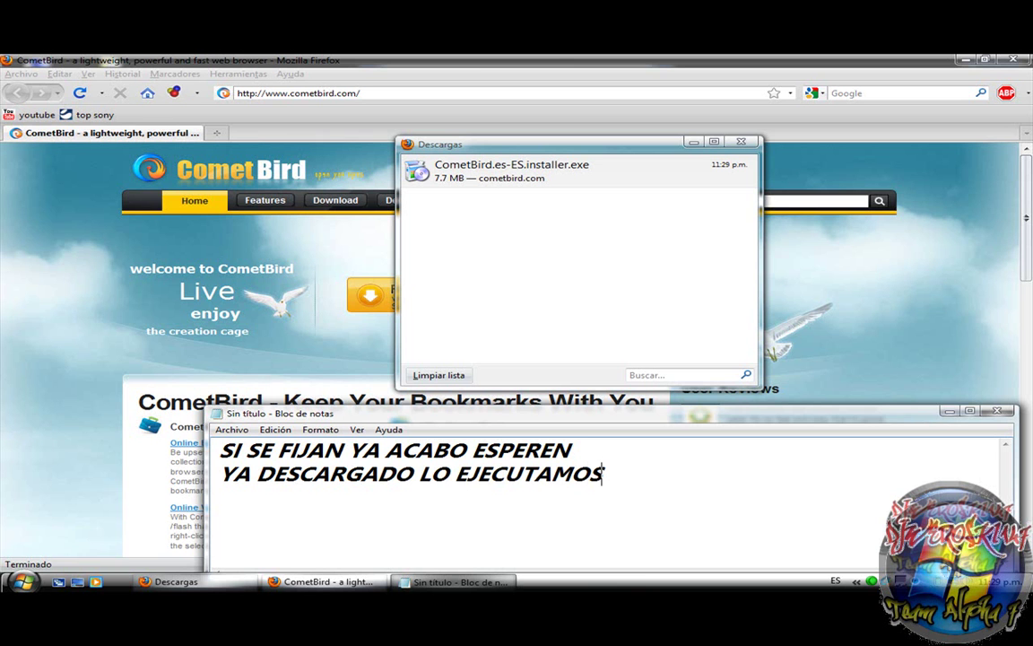
Clear the finished CometBird installer from the Firefox download list and close the CometBird browser window.
click(429, 387)
click(438, 375)
click(883, 60)
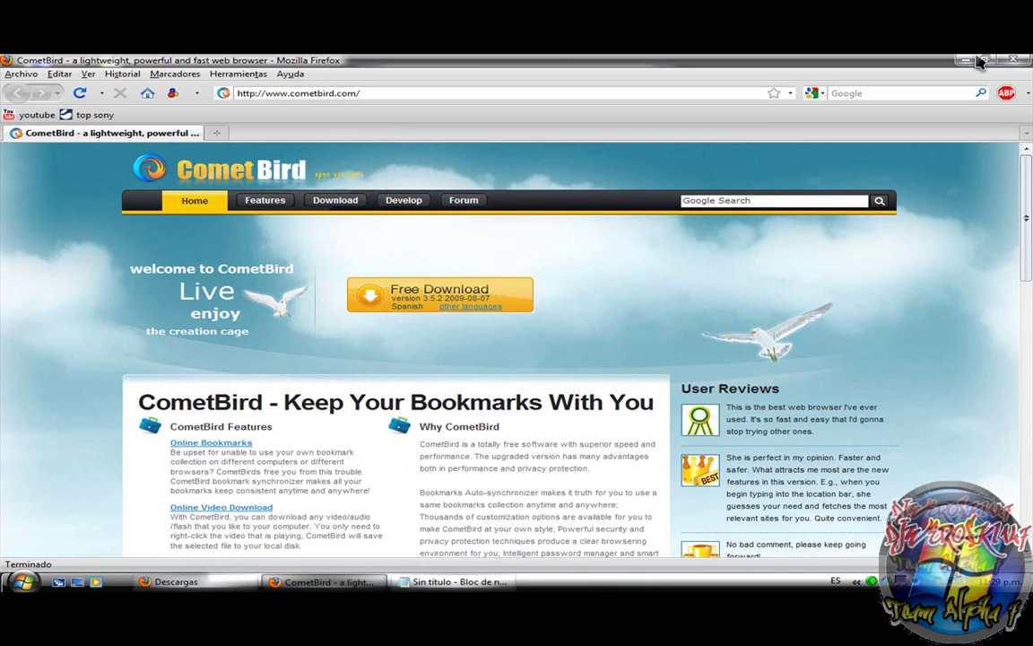
key(alt+F4)
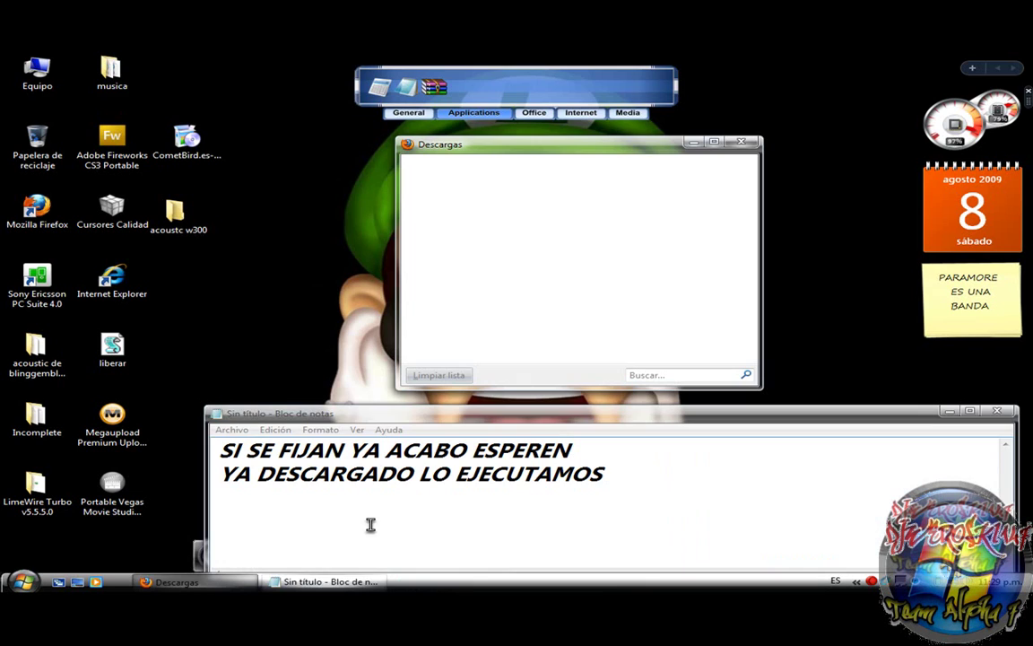
Clear the note and Descargas windows off the desktop and move the CometBird installer icon to its open middle area.
click(948, 411)
click(741, 142)
drag(186, 139, 405, 303)
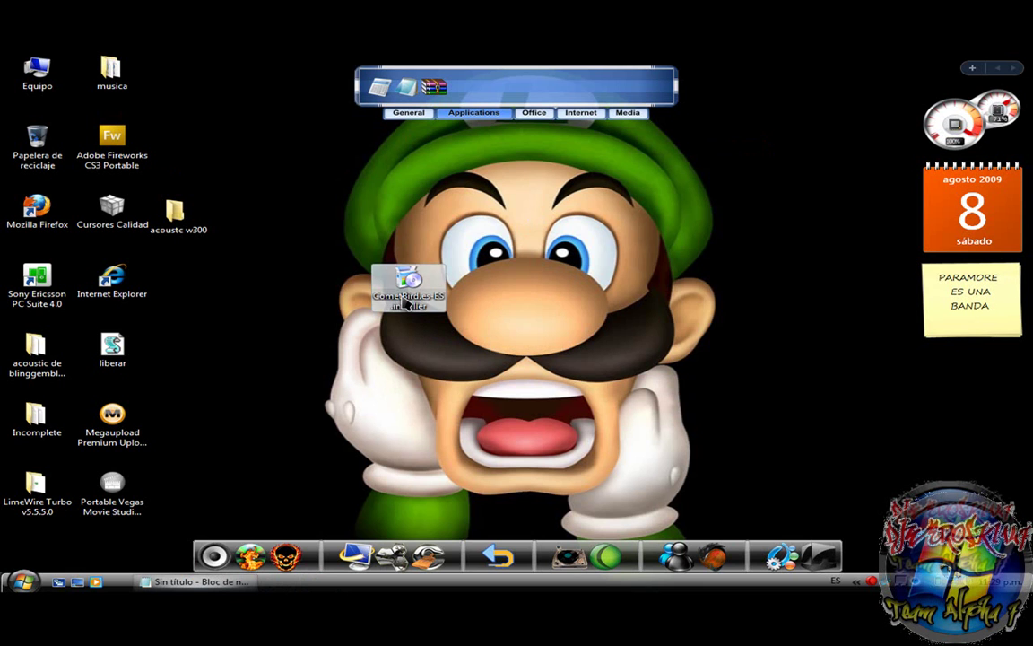
Run the CometBird.es-ES installer from the desktop and allow it through the file-opening security warning.
key(Return)
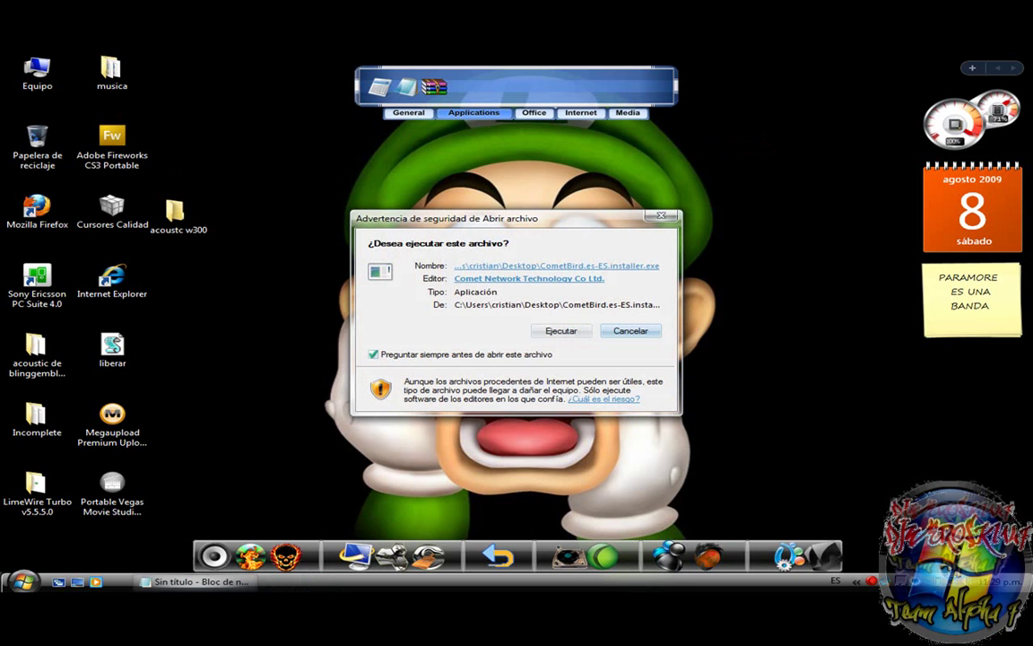
click(561, 331)
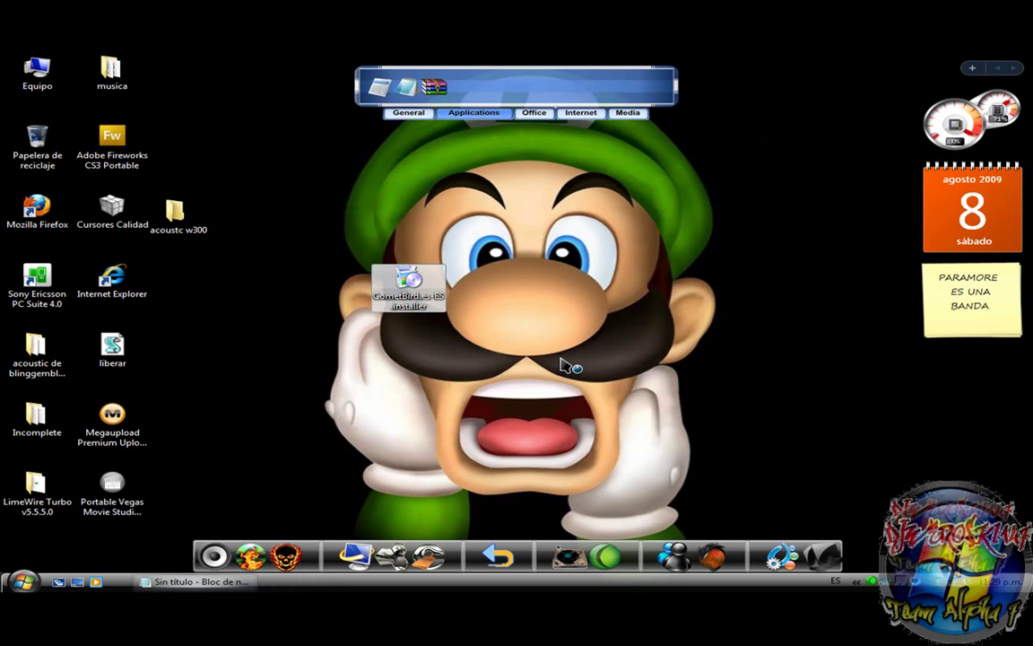
Bring back the Notepad note and replace its text with "ESPERAMOS".
click(199, 581)
drag(547, 493, 198, 453)
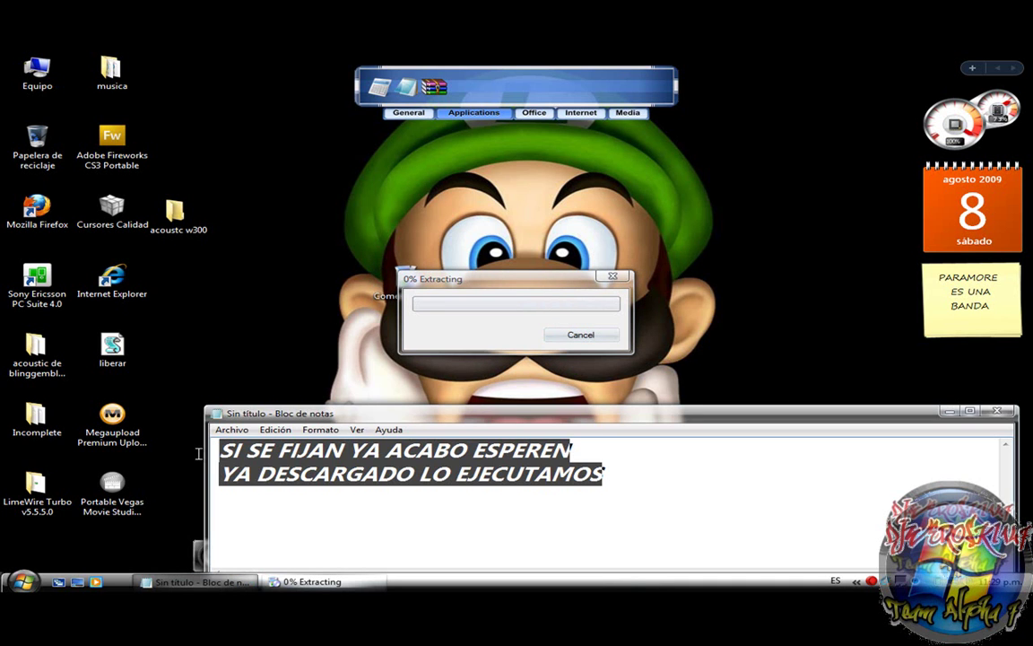
text(W)
key(BackSpace)
text(ESPERAMOS)
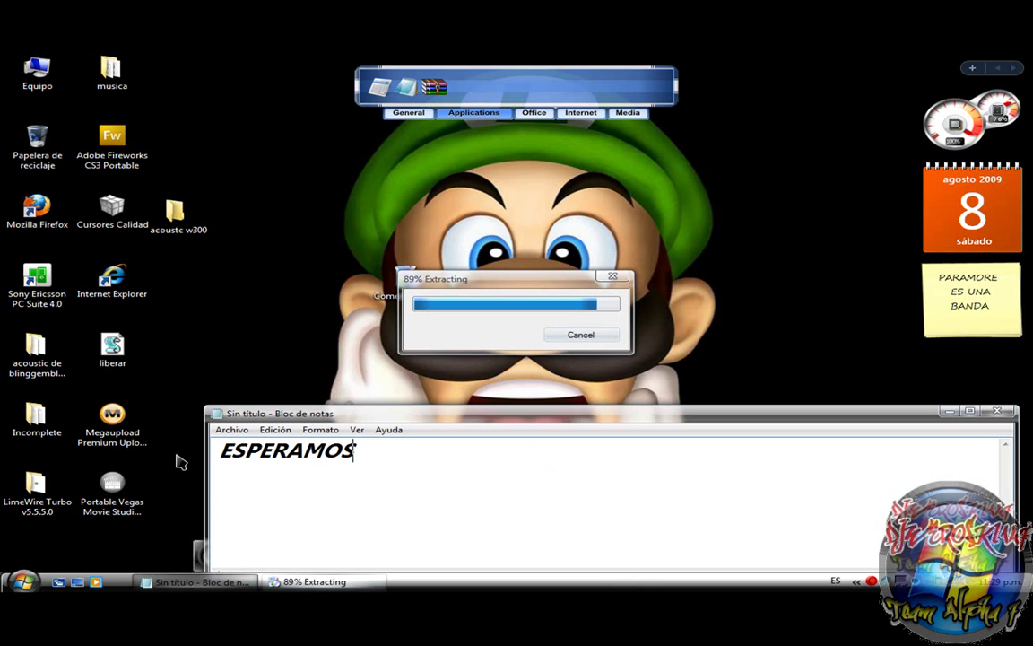
Select the note's text and move the CometBird installer's welcome window up clear of the note.
key(ctrl+a)
drag(474, 284, 166, 143)
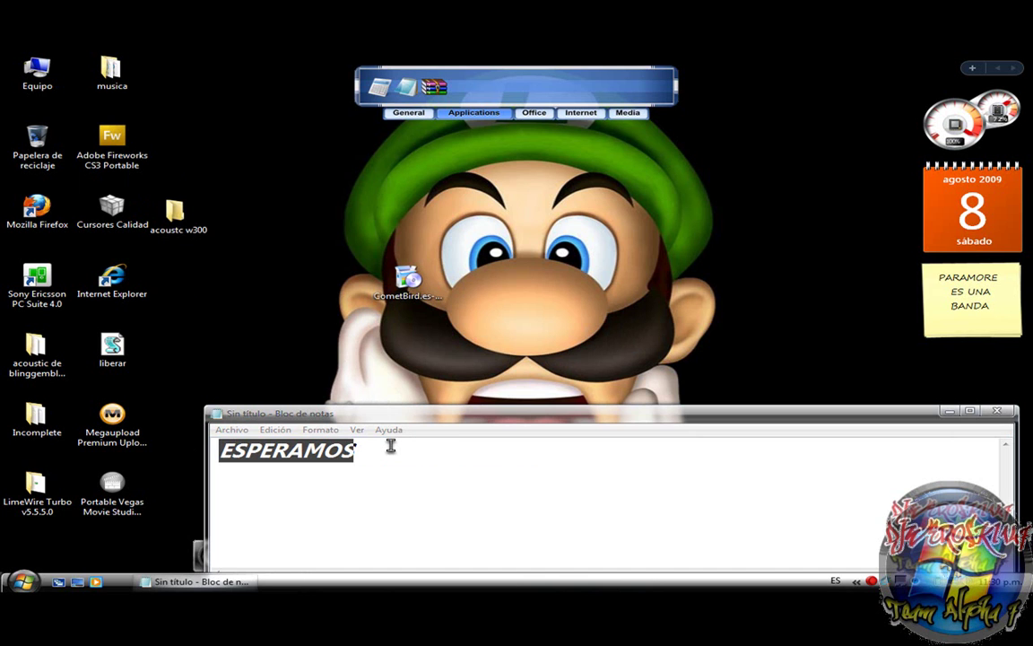
click(388, 452)
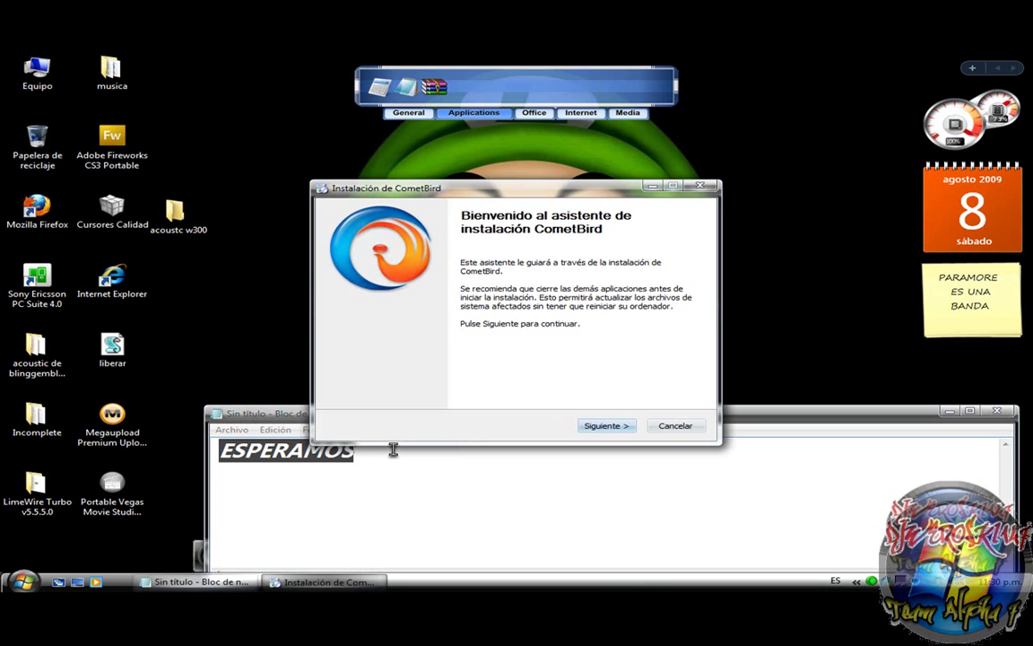
drag(463, 186, 445, 137)
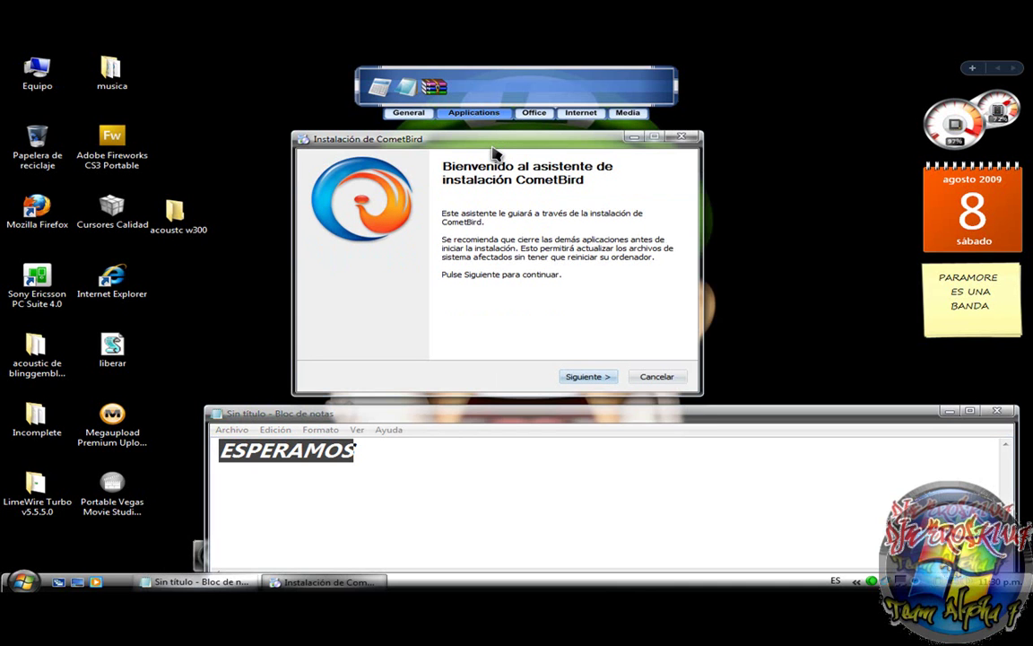
key(Return)
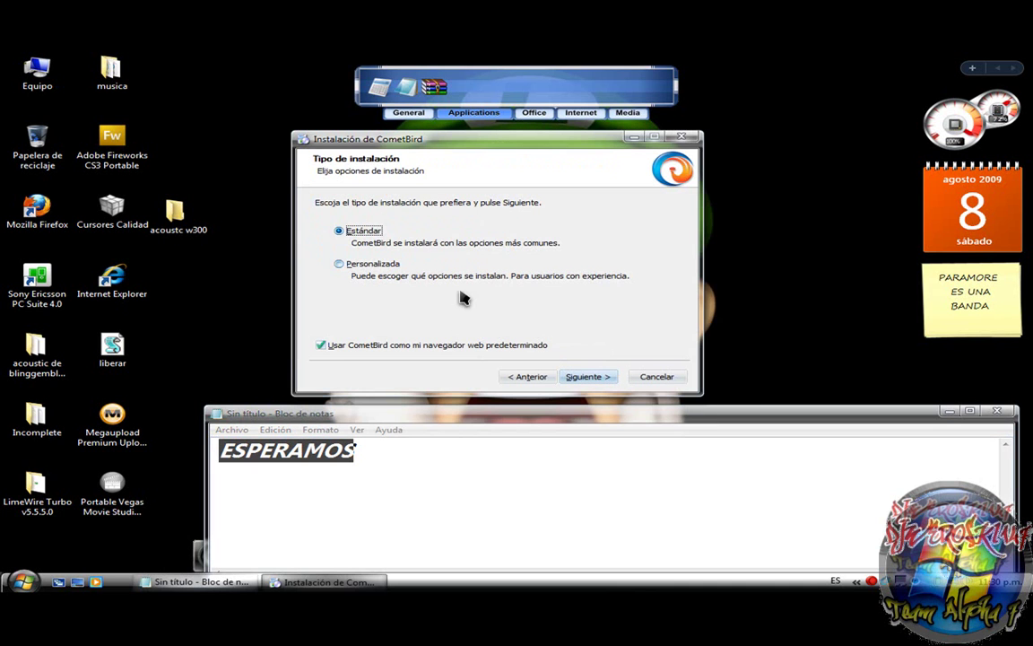
click(369, 460)
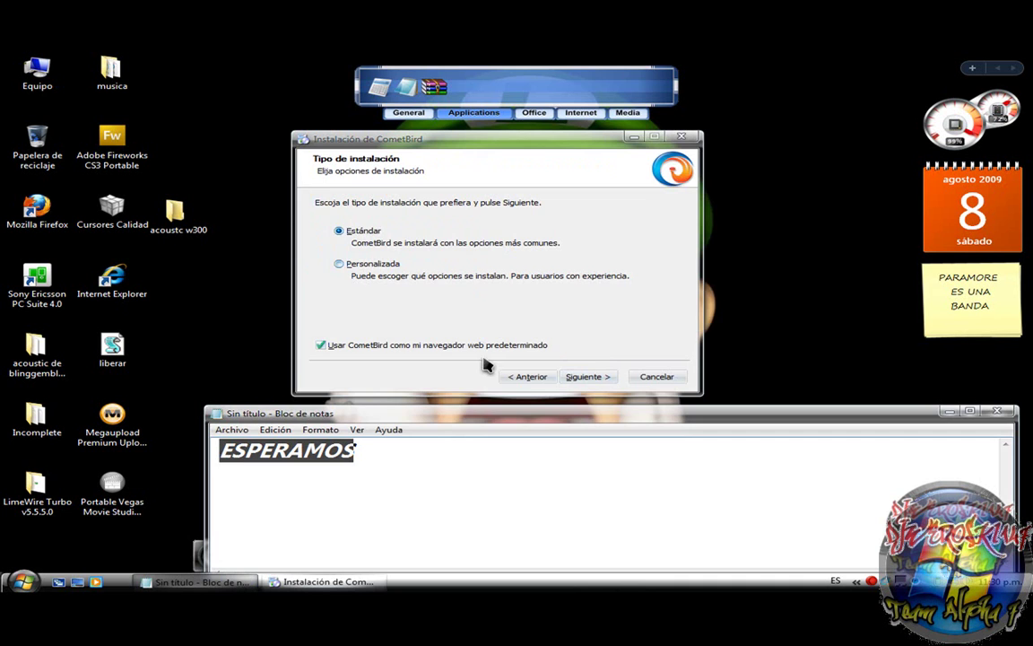
click(528, 378)
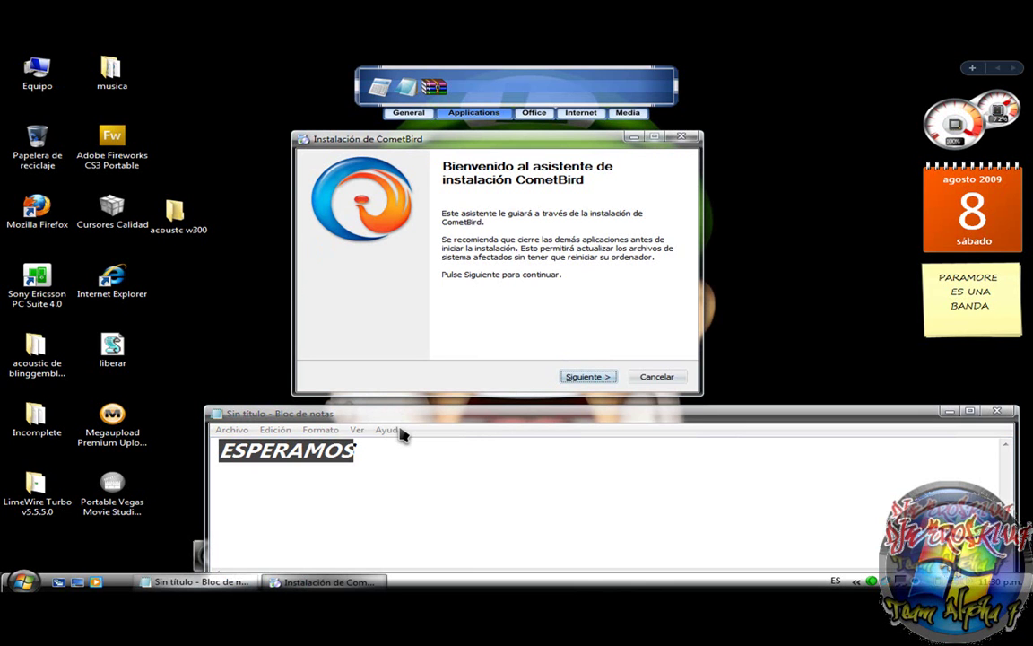
Replace the note's text with "LE PONEMOS SIGUIENTE" and advance the installer to the installation type page.
click(344, 422)
key(Delete)
text(LE P)
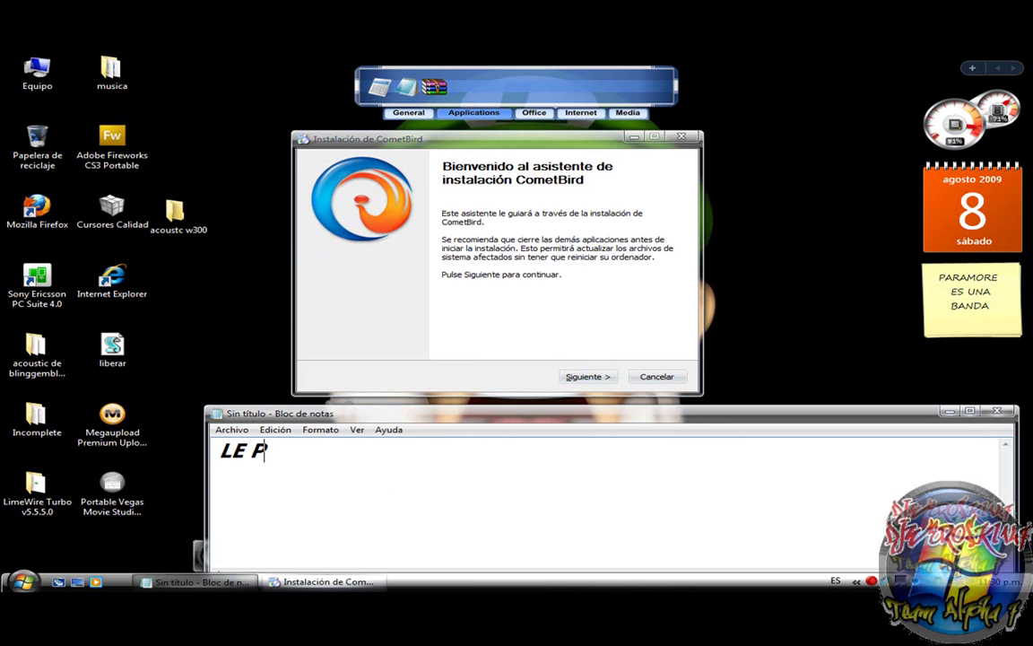
text(ONEMOS D)
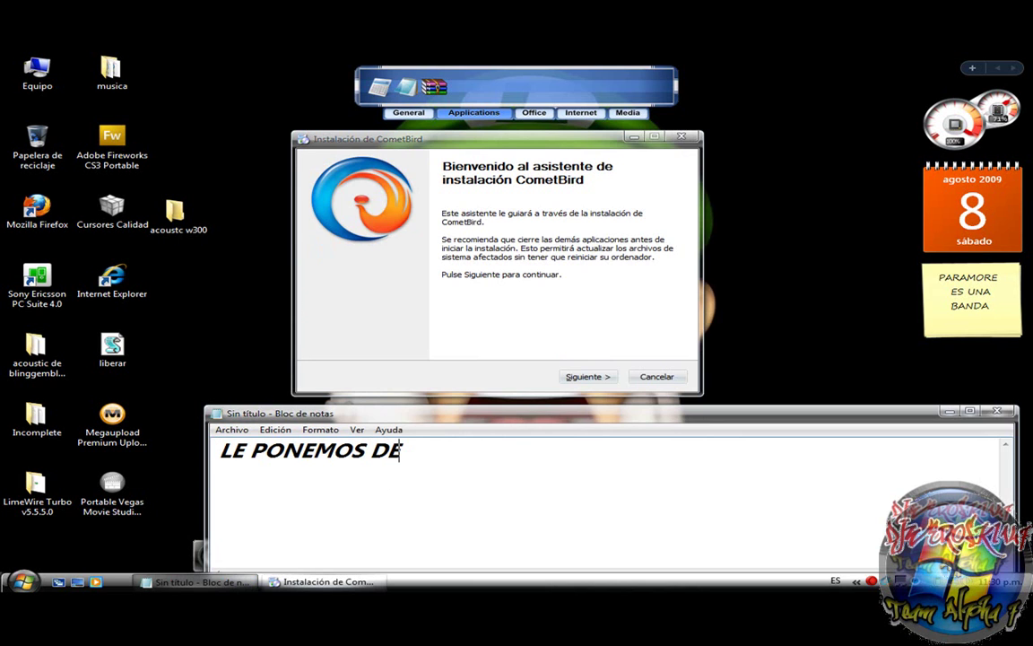
key(BackSpace)
text(SIGU)
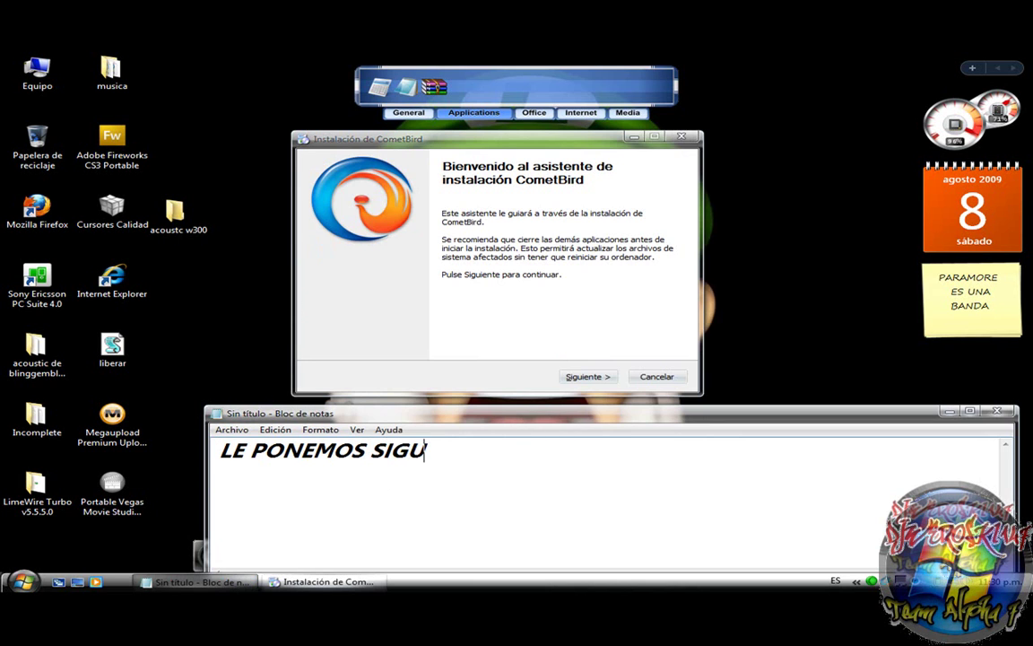
text(IENTE)
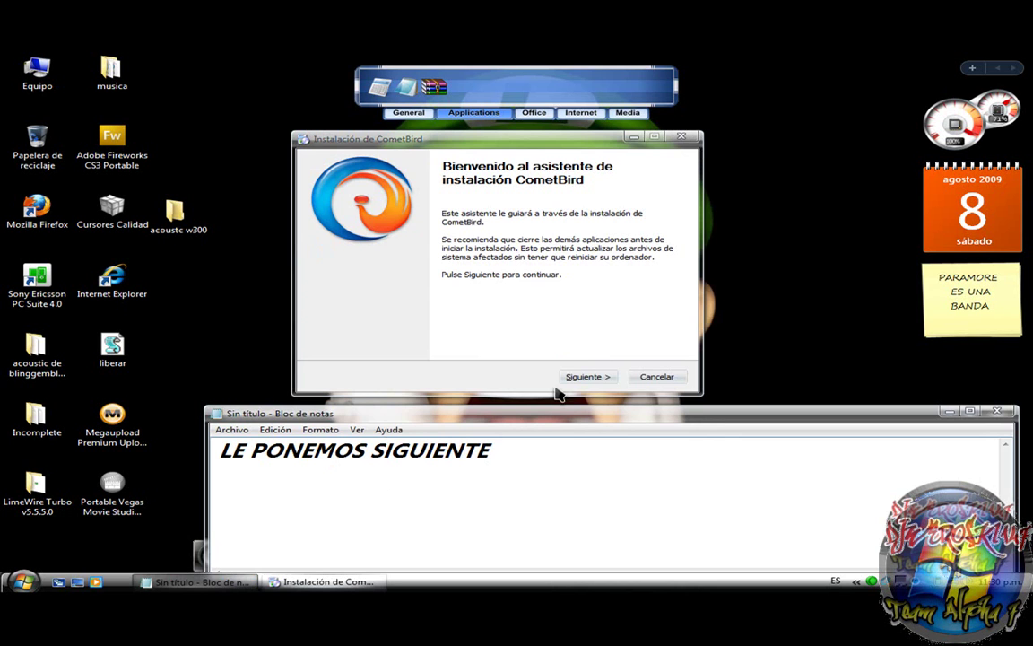
click(588, 377)
Replace the note's text with "SIGUIENTE".
drag(521, 452, 217, 450)
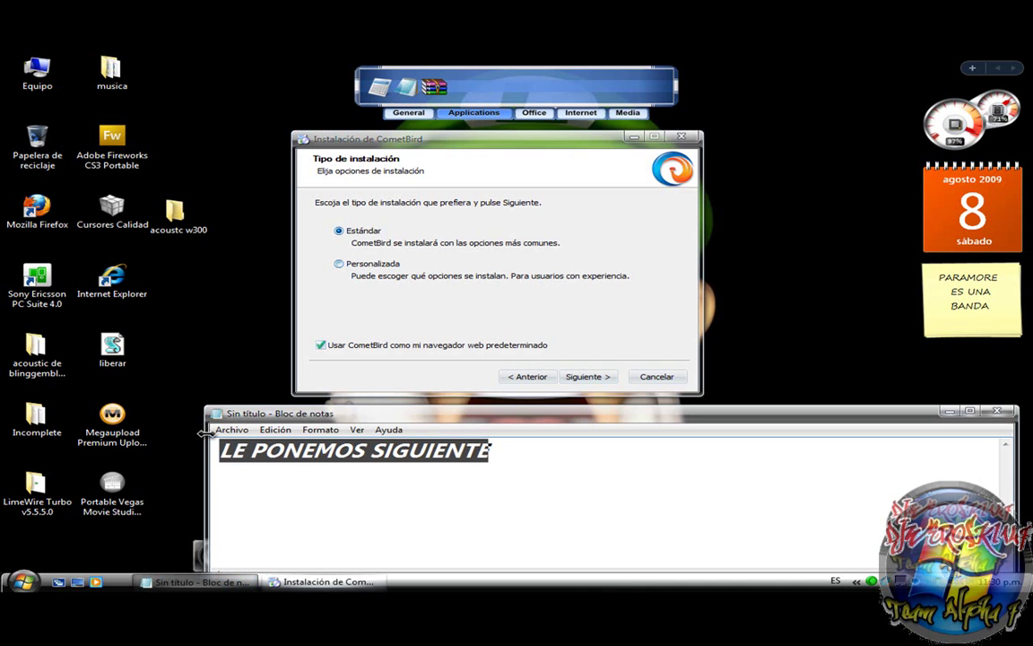
text(SI)
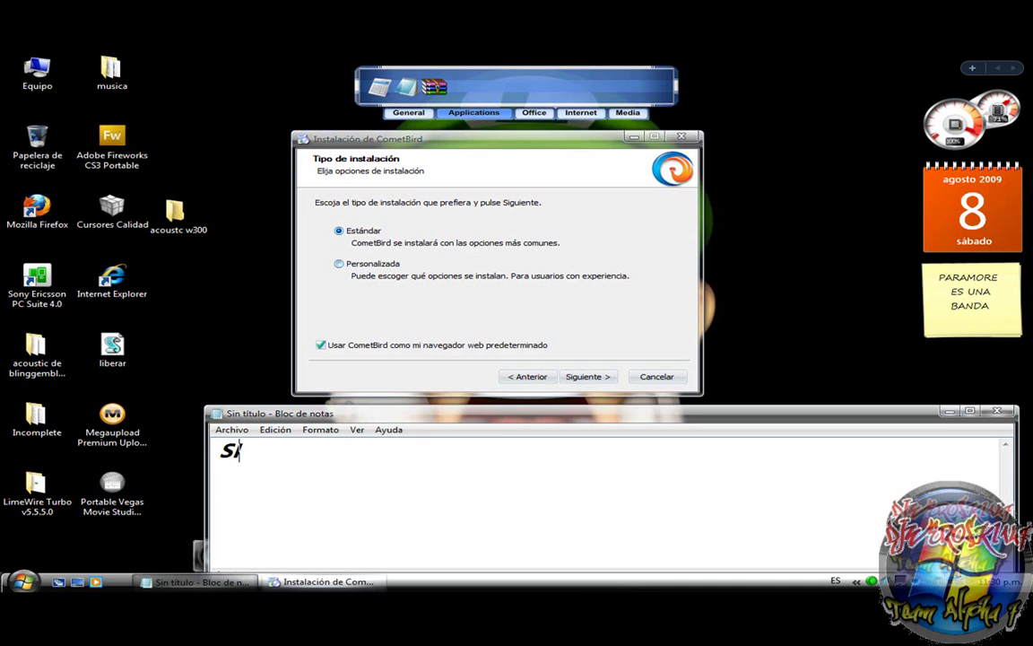
text(GUIENTE)
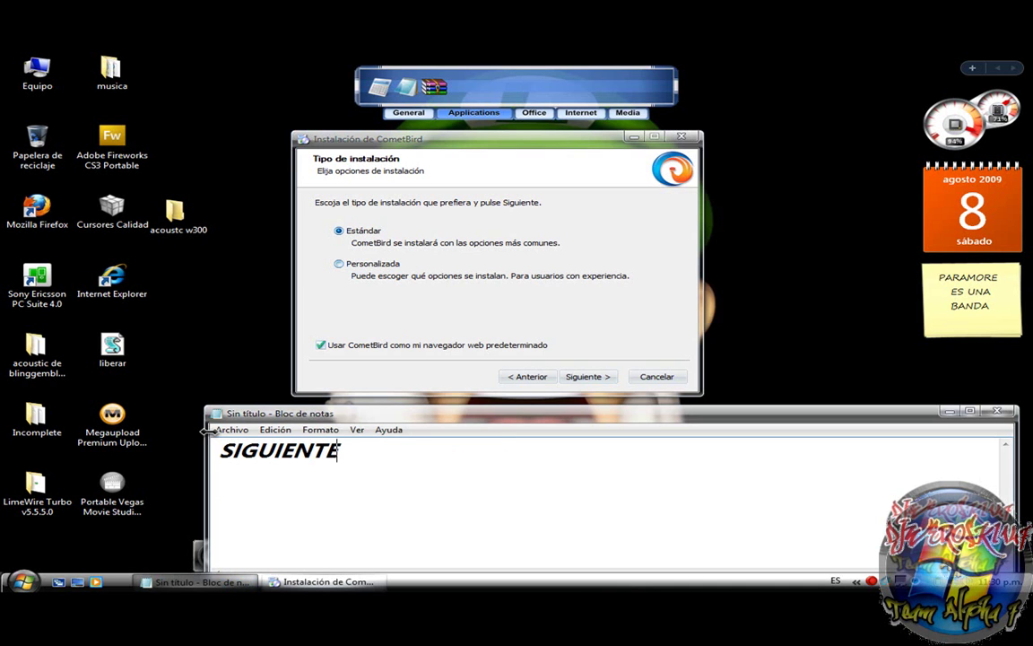
Turn off using CometBird as the default web browser and continue with the Estándar installation to the summary page.
click(591, 378)
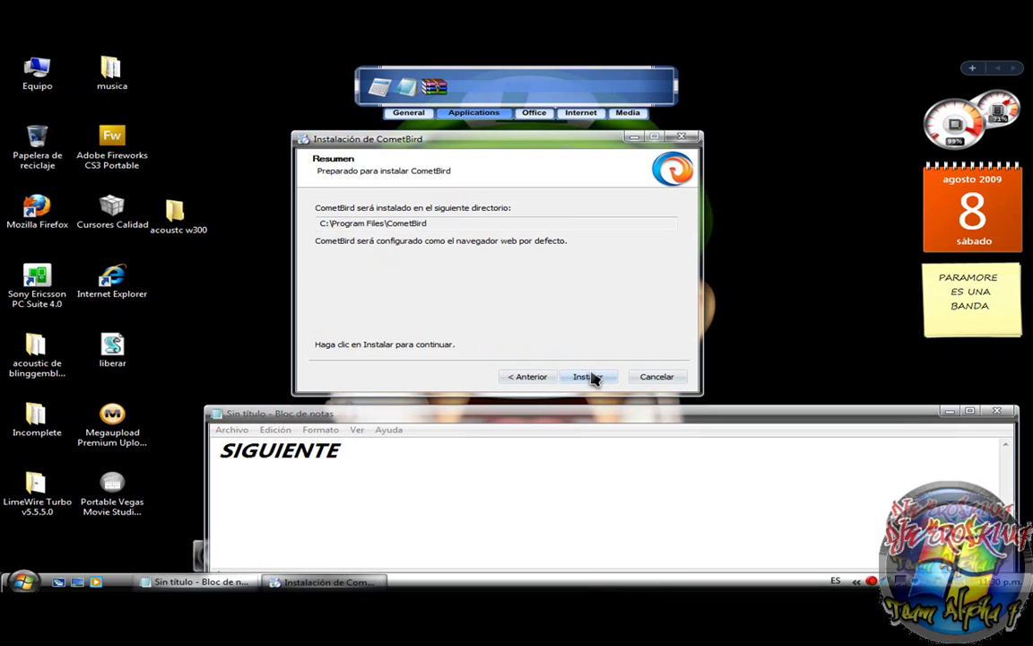
click(545, 376)
click(381, 346)
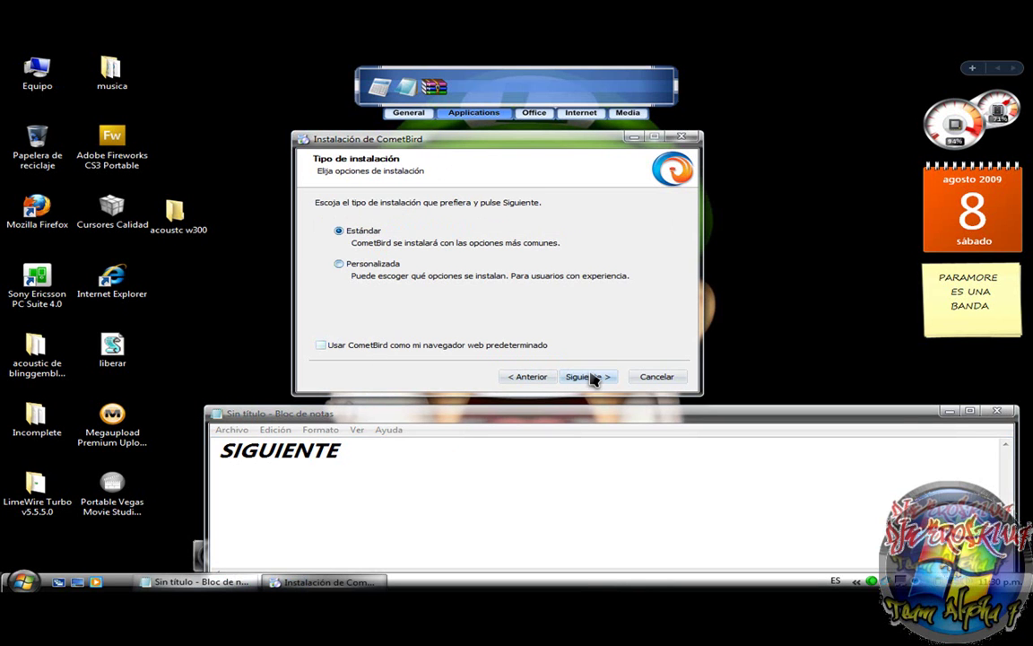
click(588, 378)
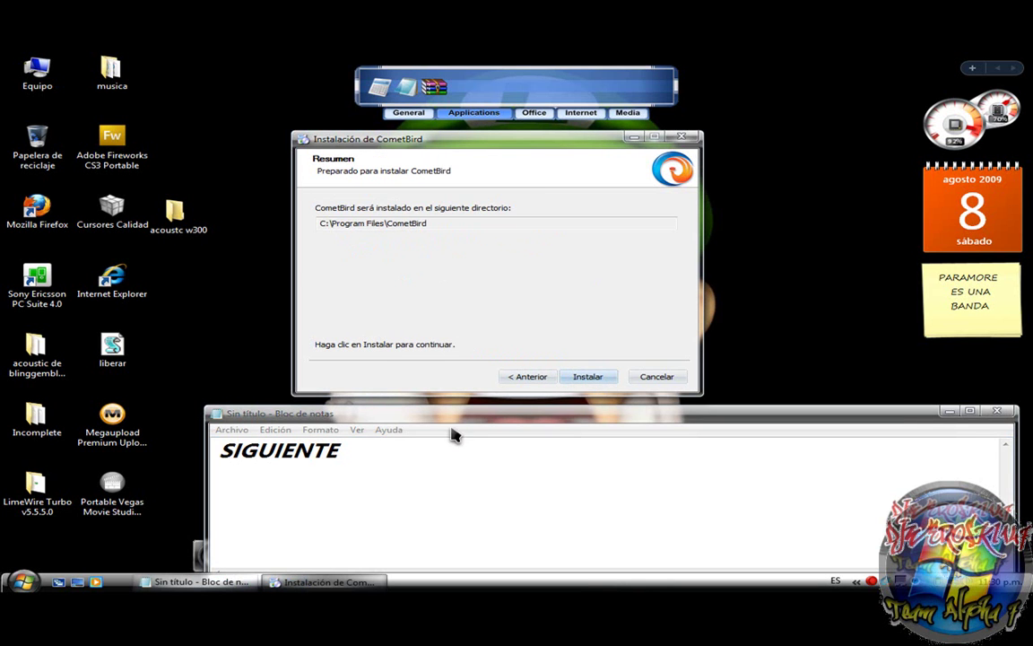
Replace the note's text with "INSTALAR" and start the CometBird installation.
drag(359, 448, 154, 459)
text(INSTALAR)
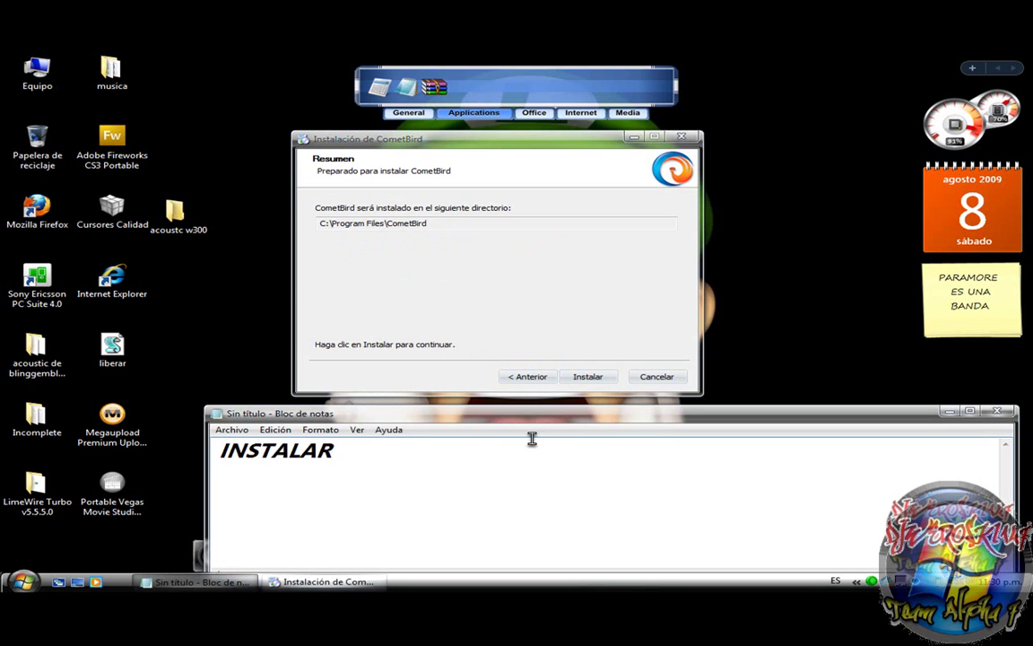
click(588, 377)
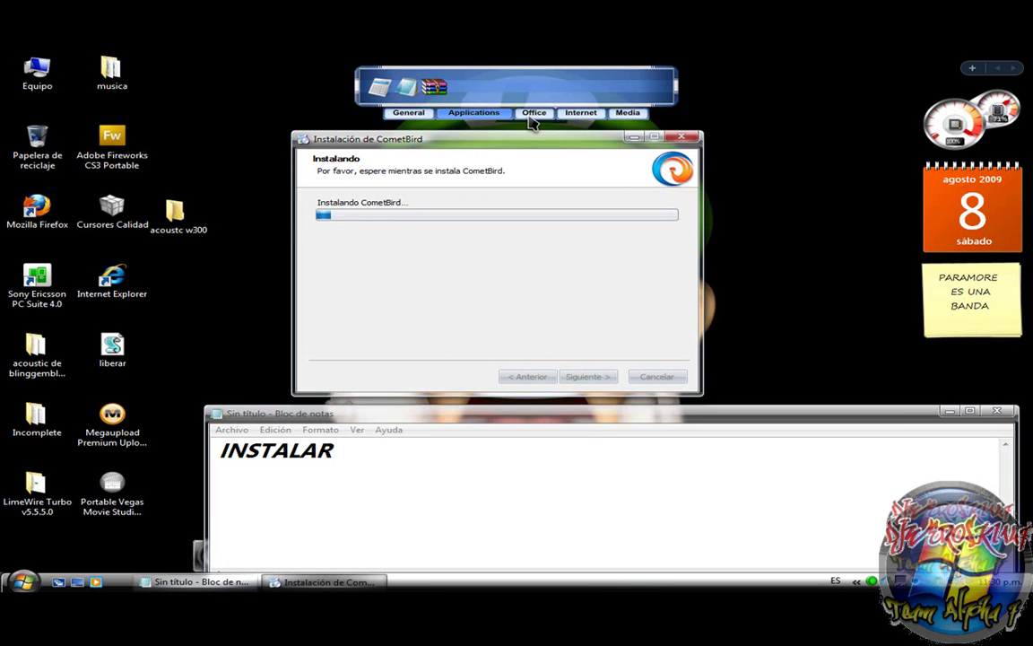
click(580, 113)
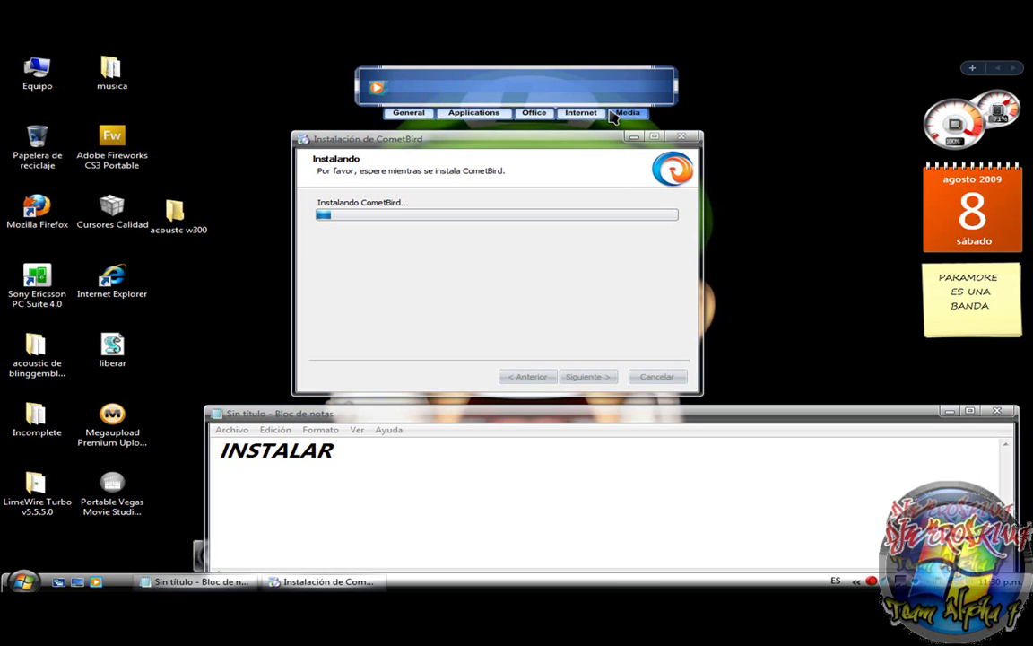
click(580, 113)
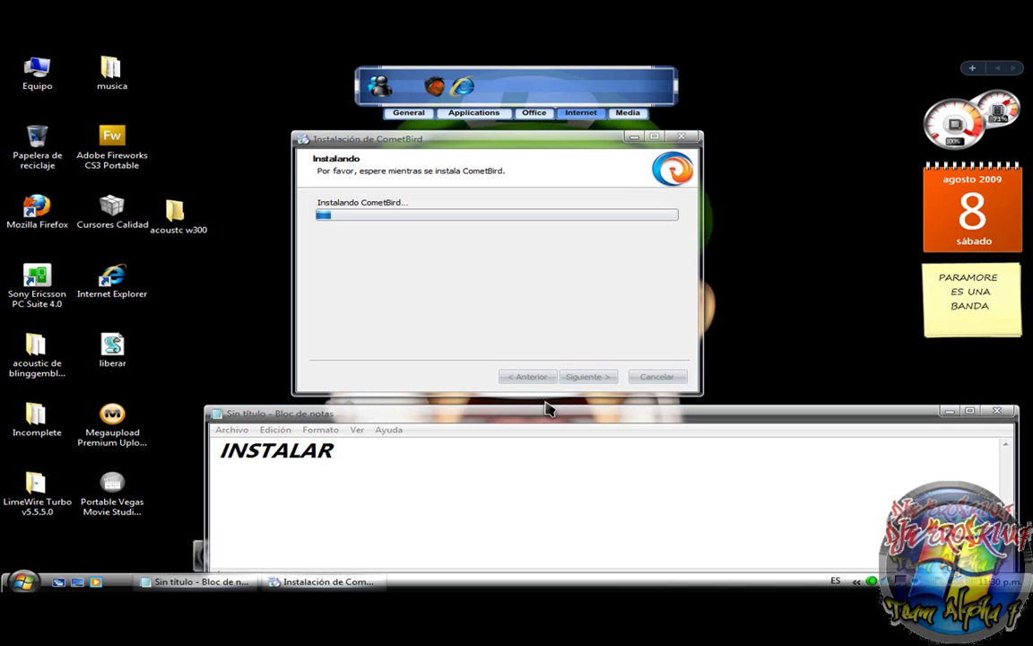
Shrink the note window slightly and place it just below the installer window.
drag(561, 419, 449, 357)
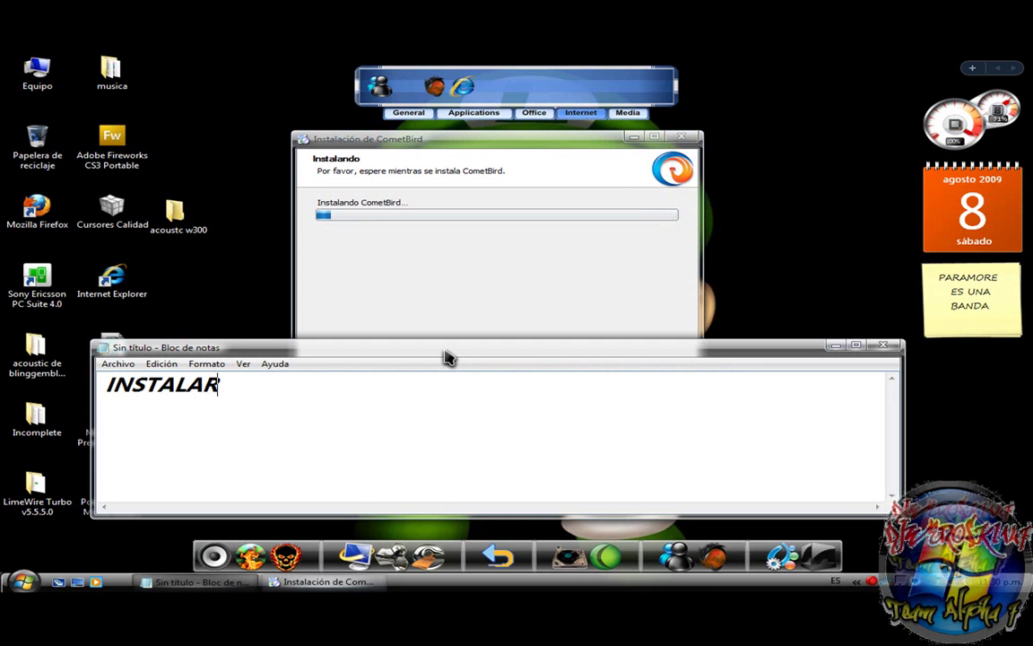
drag(903, 513, 883, 478)
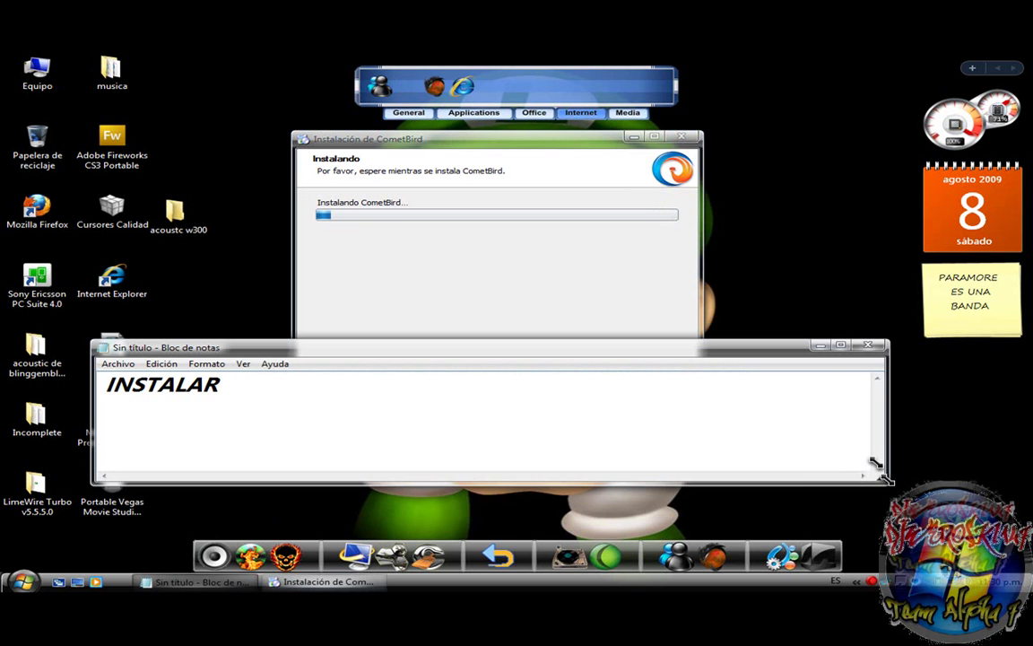
drag(681, 352, 717, 419)
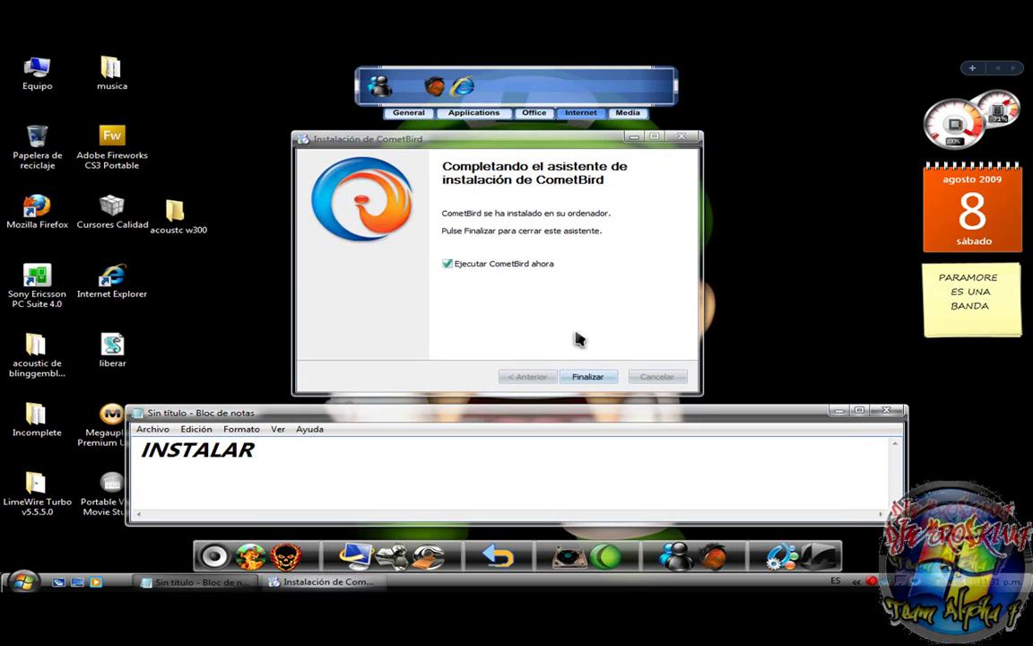
Replace the note's text with "FINALIZAR".
drag(339, 452, 139, 444)
text(FINALI)
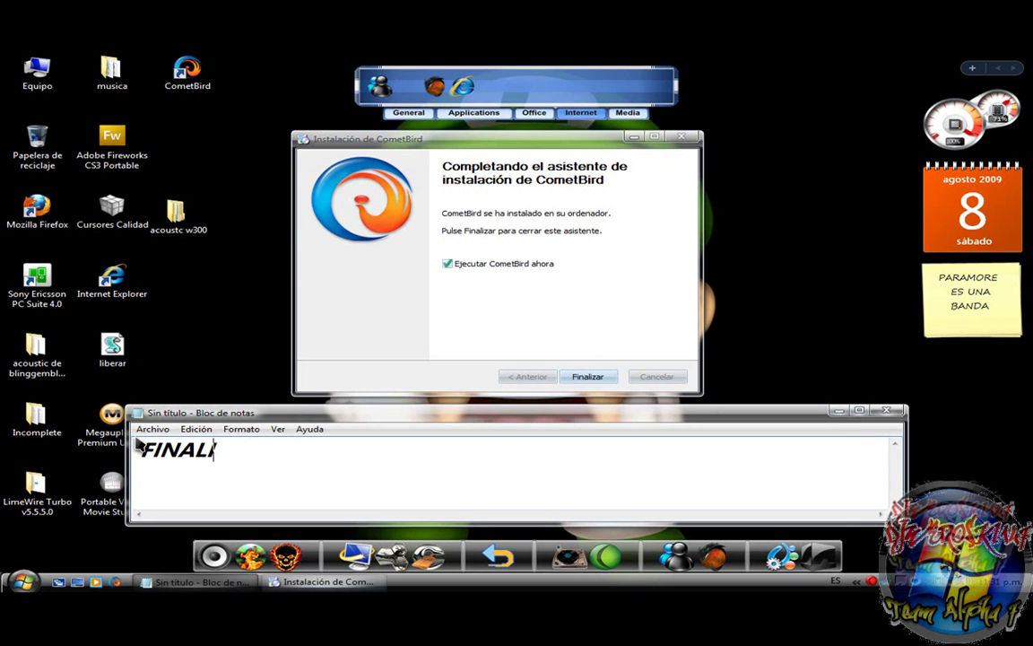
text(ZAR)
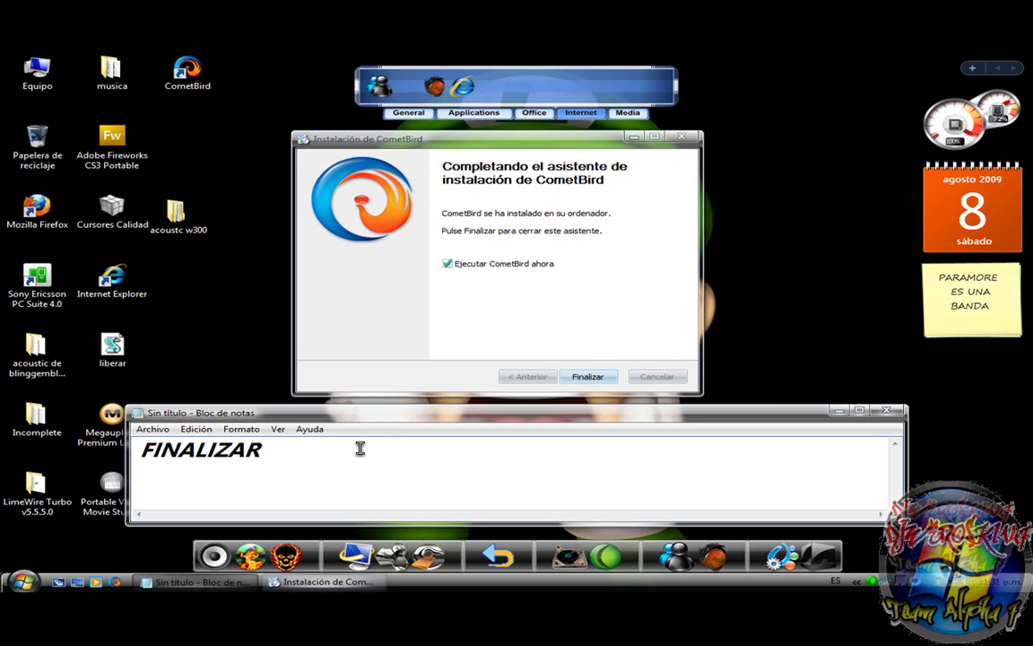
Clear the note and finish the installer with the option to run CometBird immediately left on.
drag(383, 443, 86, 439)
key(Delete)
click(588, 376)
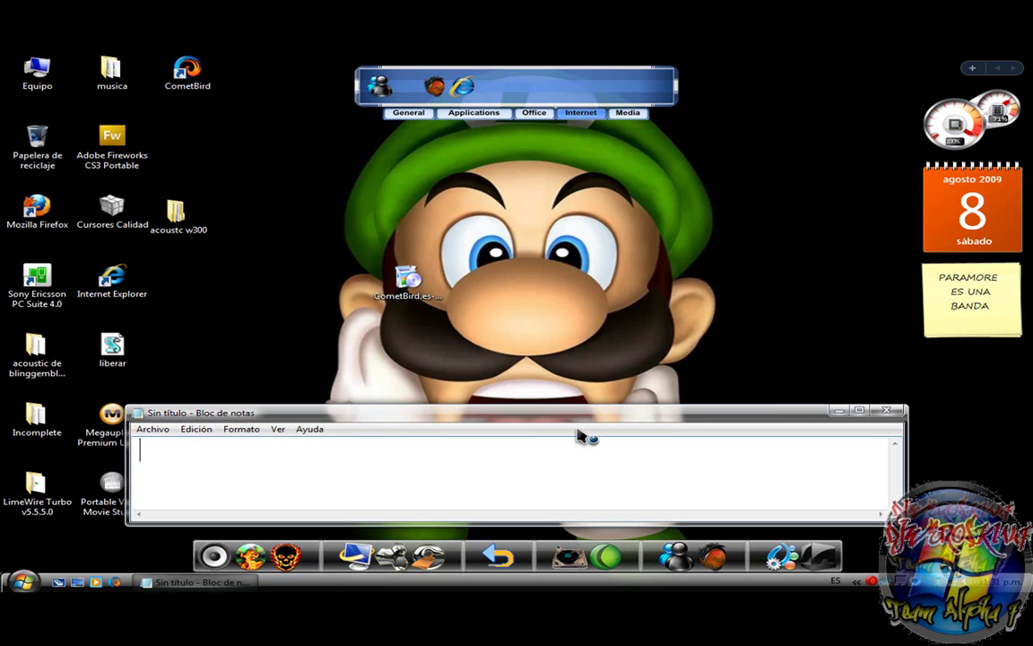
Write "Y LISTO YA LO ABRIRA ESPERAMOS" in the empty note.
text(Y LISTO )
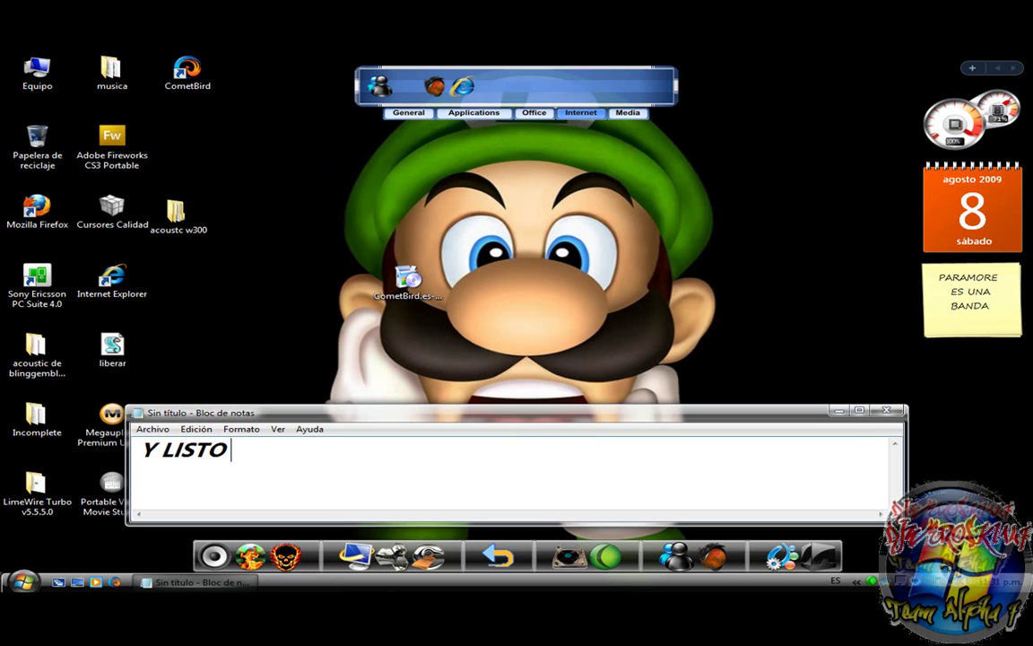
text(YA LO AB)
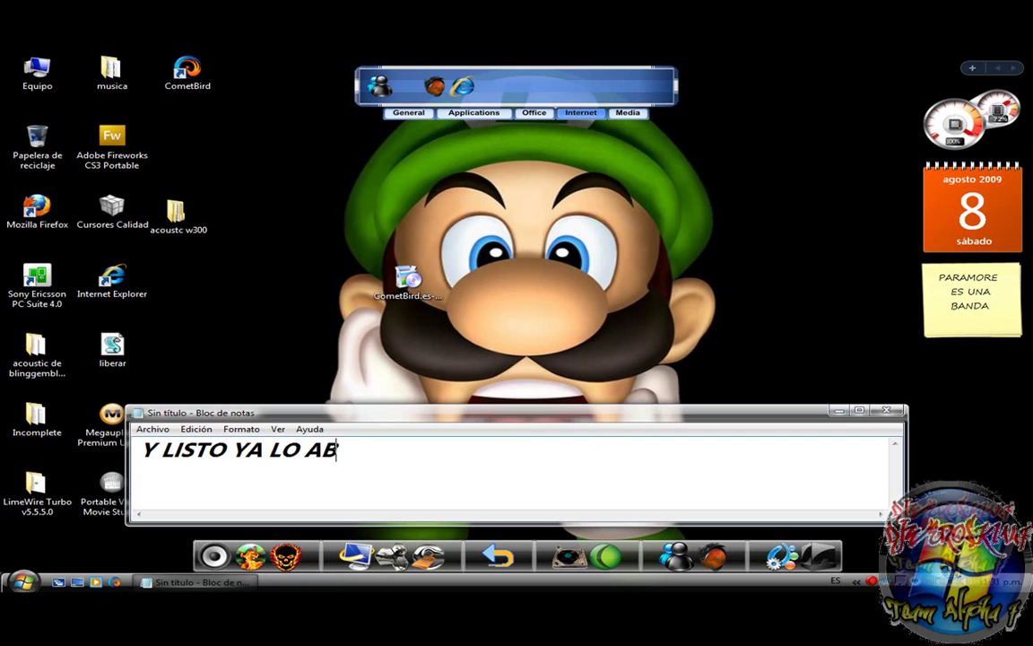
text(RIRA ES)
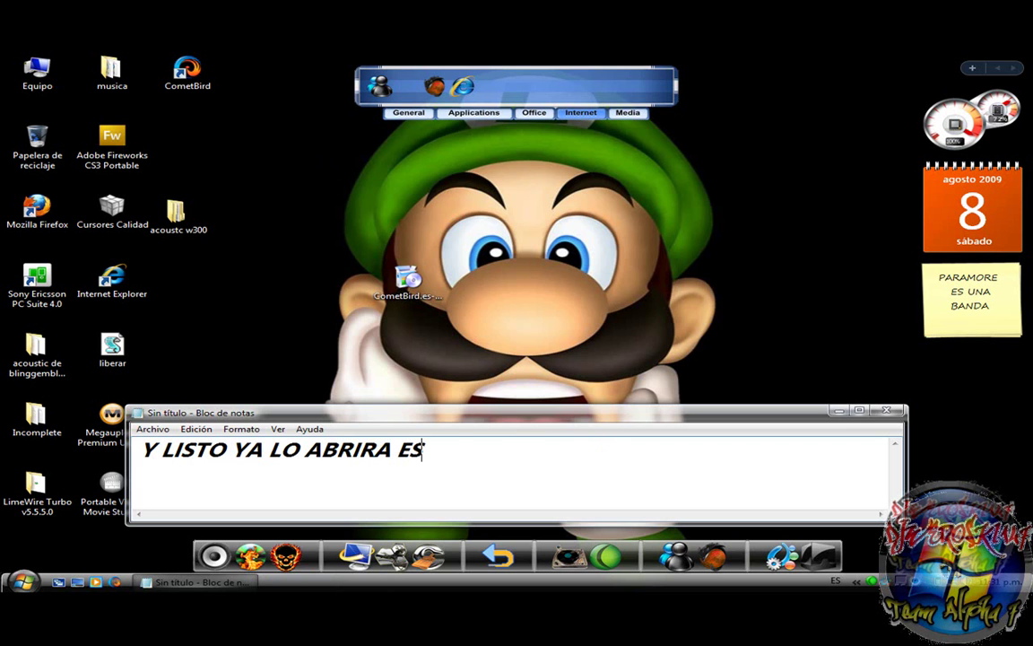
text(PERAMOS)
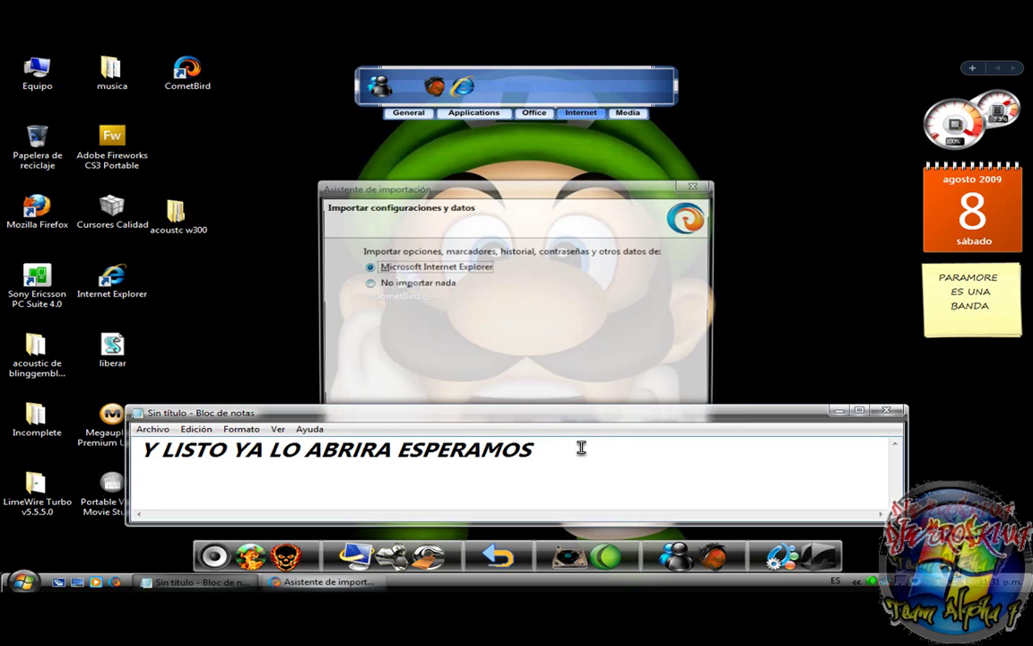
Choose "No importar nada" in CometBird's import assistant and continue.
click(402, 220)
click(574, 361)
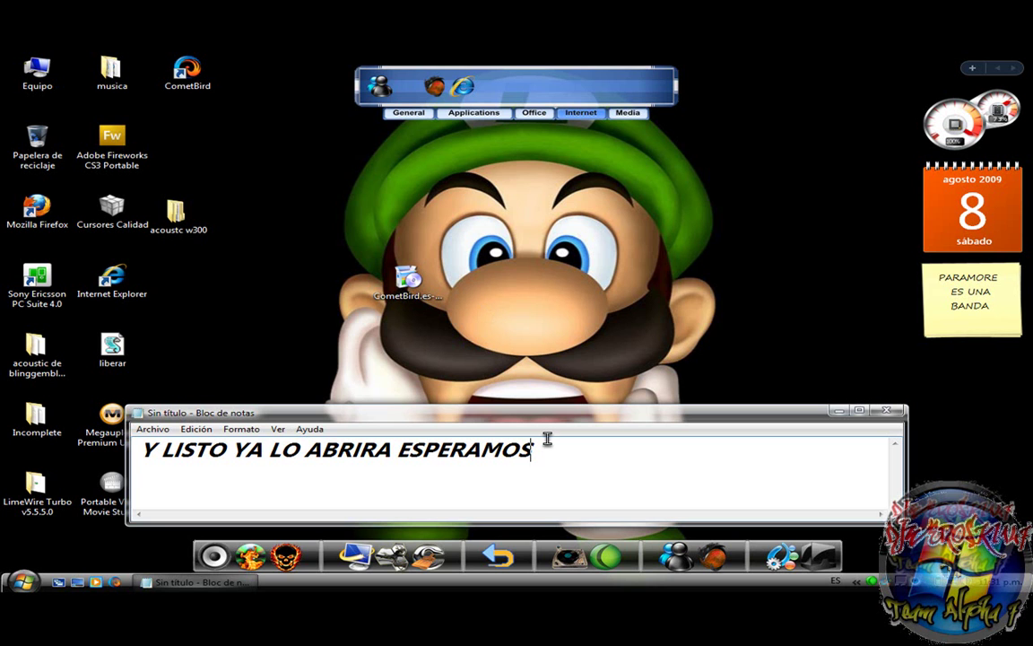
Clear the note, and decline making CometBird the default browser with its startup check turned off.
drag(548, 450, 130, 451)
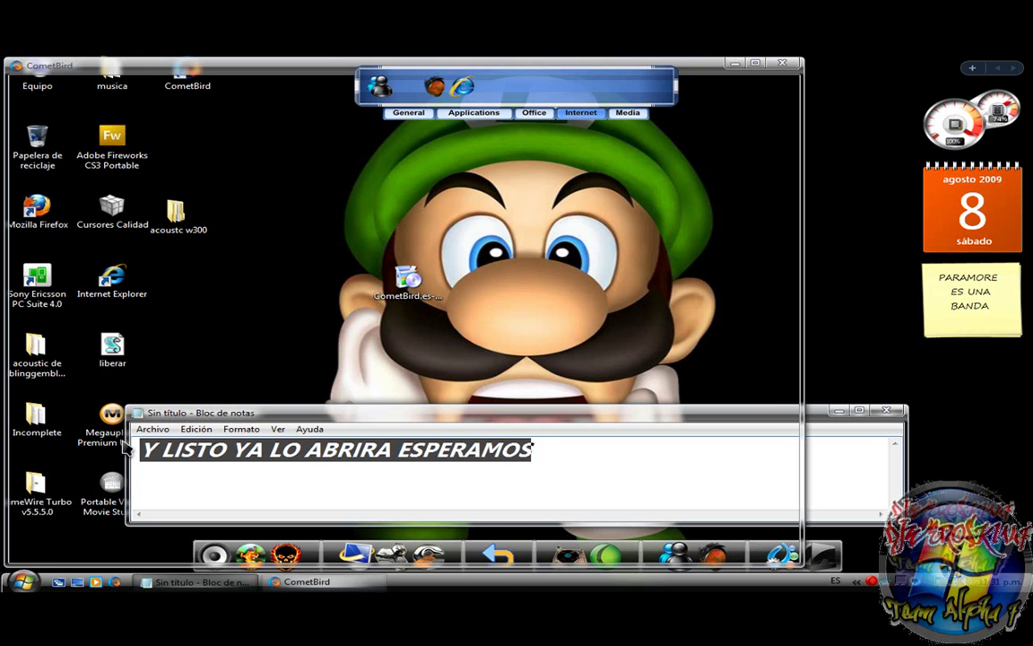
key(BackSpace)
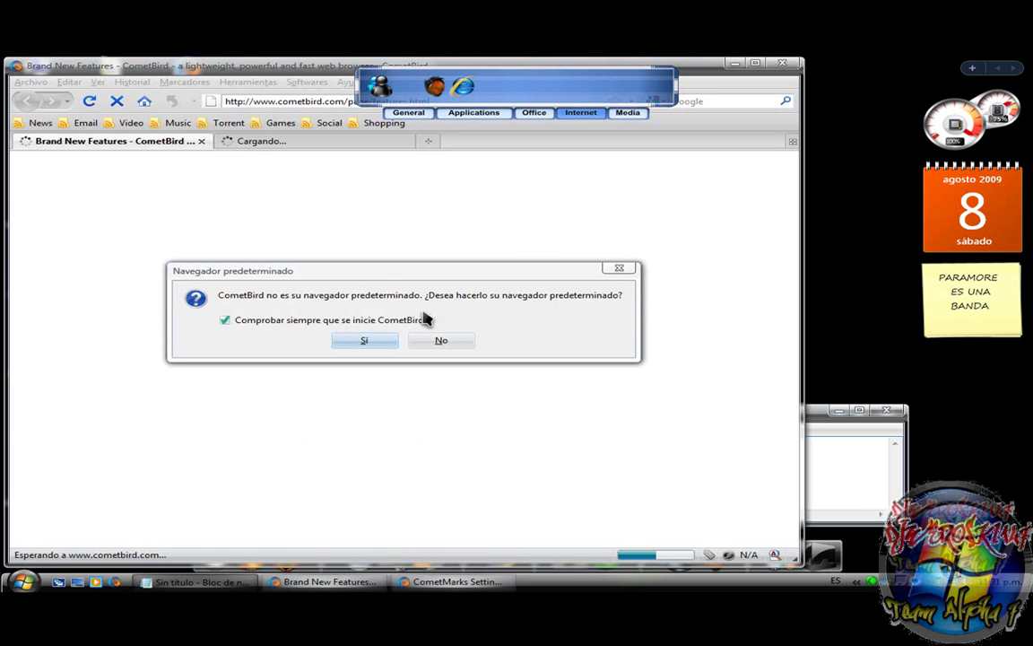
click(285, 319)
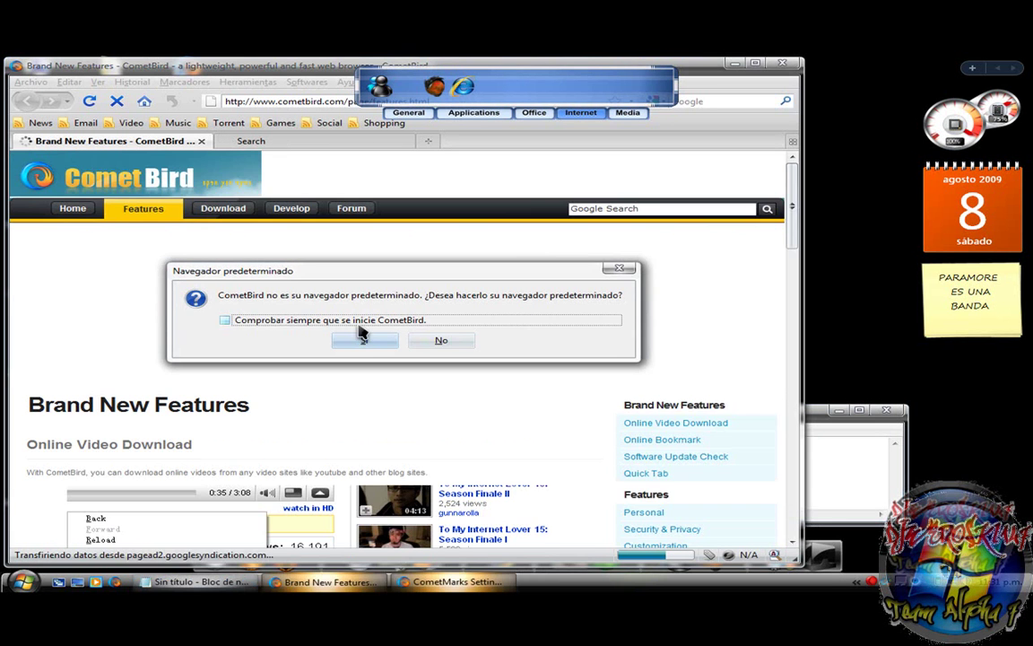
click(454, 348)
Skim CometBird's Brand New Features page and close its tab.
scroll(459, 394, down, 5)
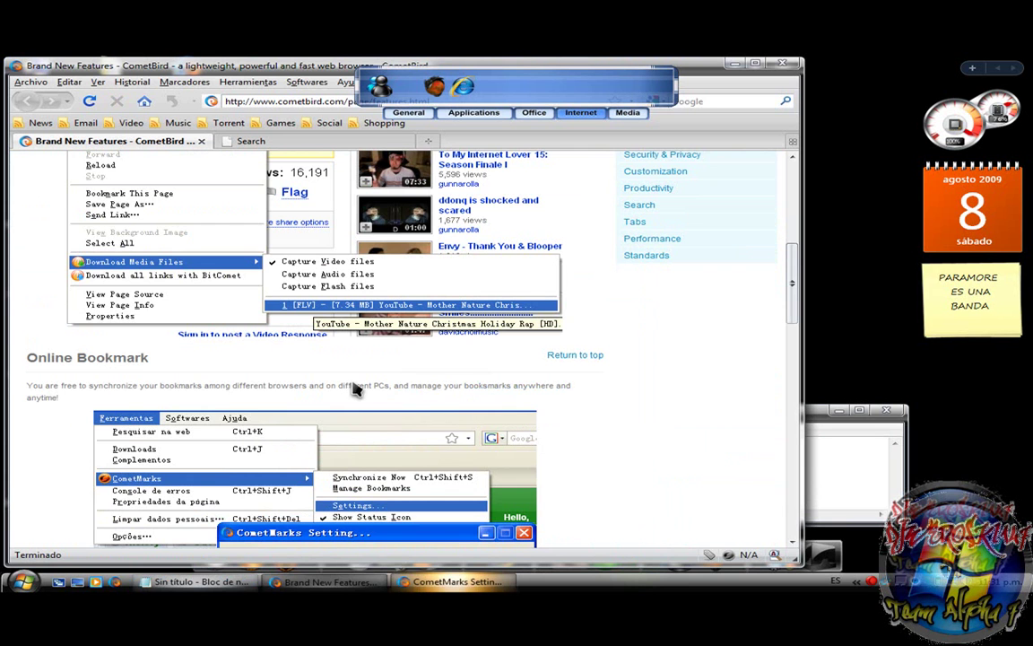
scroll(314, 363, up, 5)
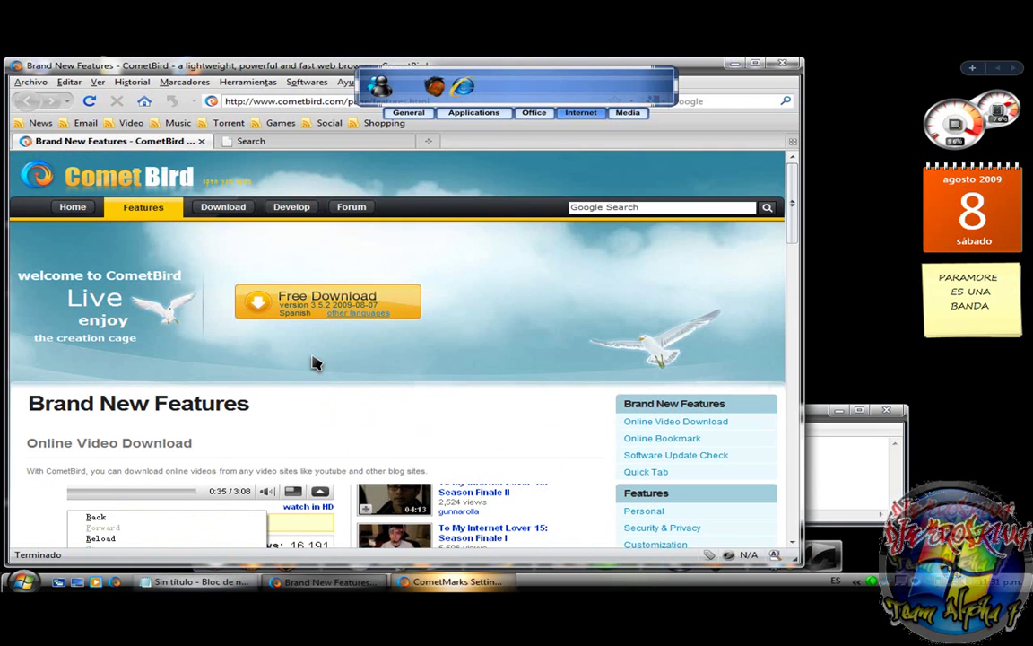
click(202, 141)
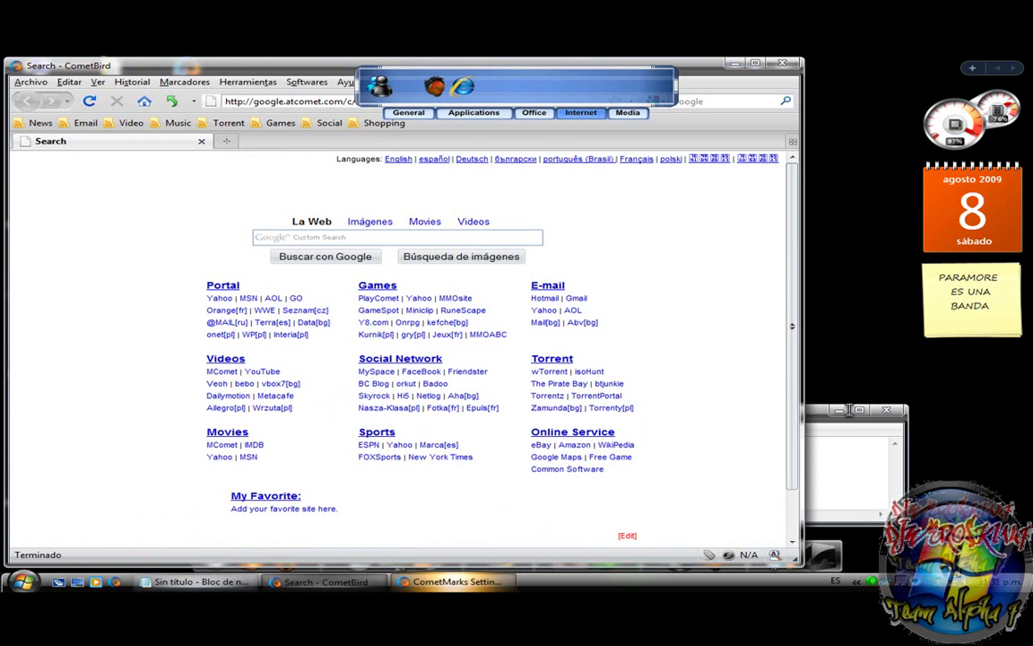
Write "Y LISTO MIREN" in the empty Notepad note.
click(851, 440)
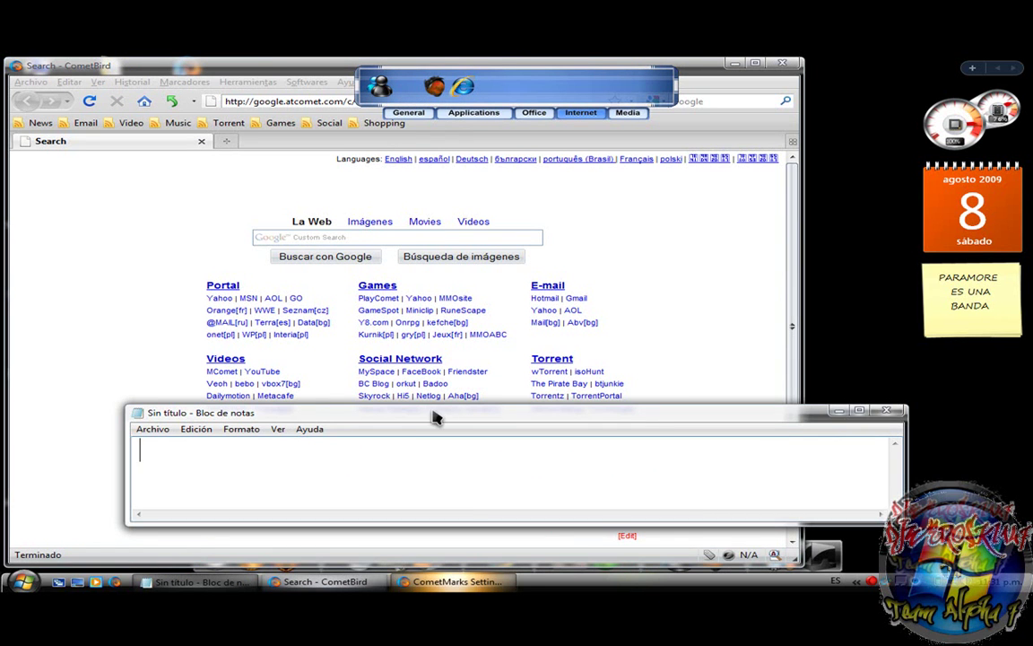
text(Y KISTO)
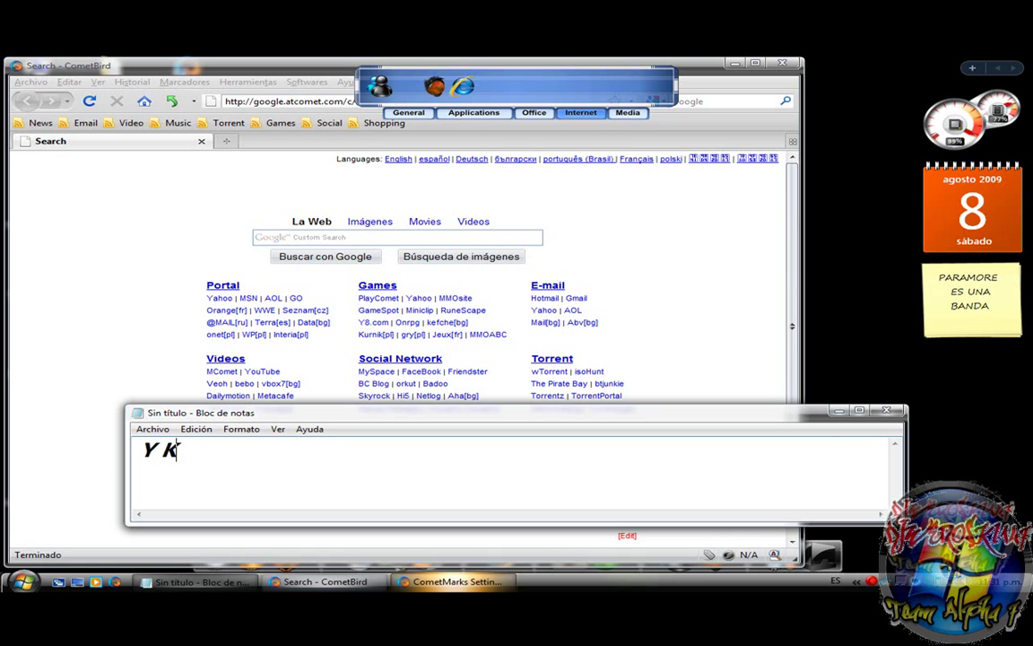
key(BackSpace)
key(BackSpace)
key(BackSpace)
key(BackSpace)
key(BackSpace)
key(BackSpace)
text(LIA)
text(STO MIRE)
text(N)
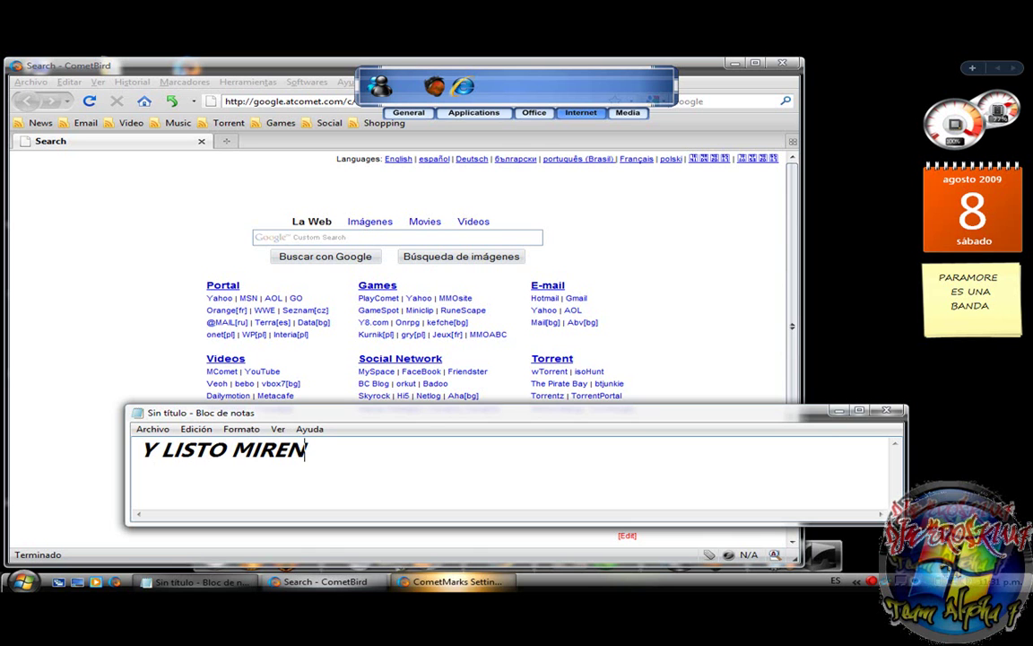
click(836, 415)
click(300, 101)
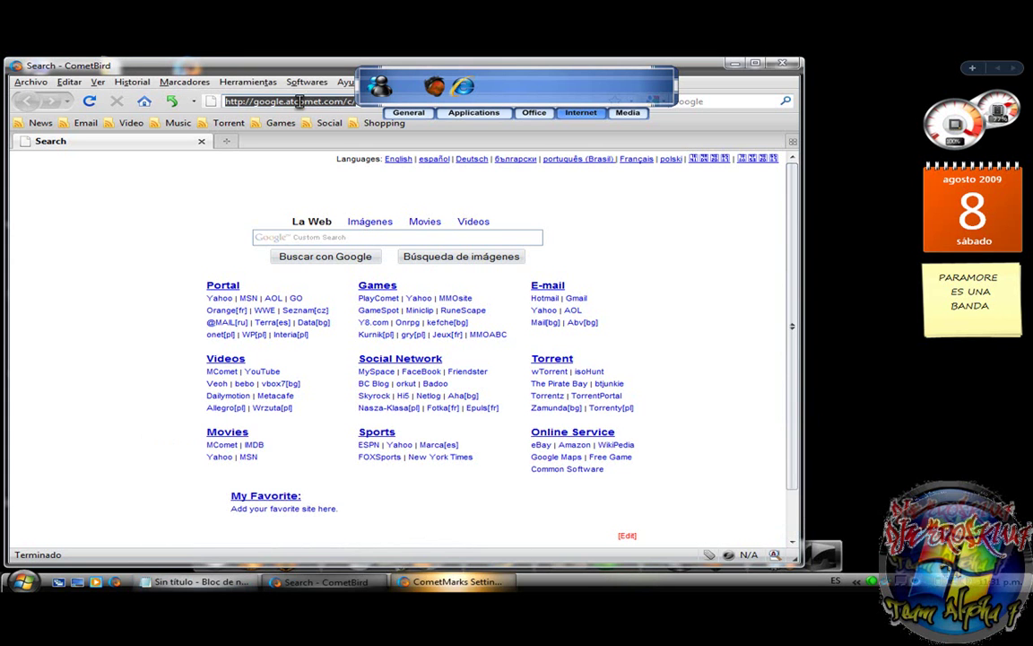
text(www)
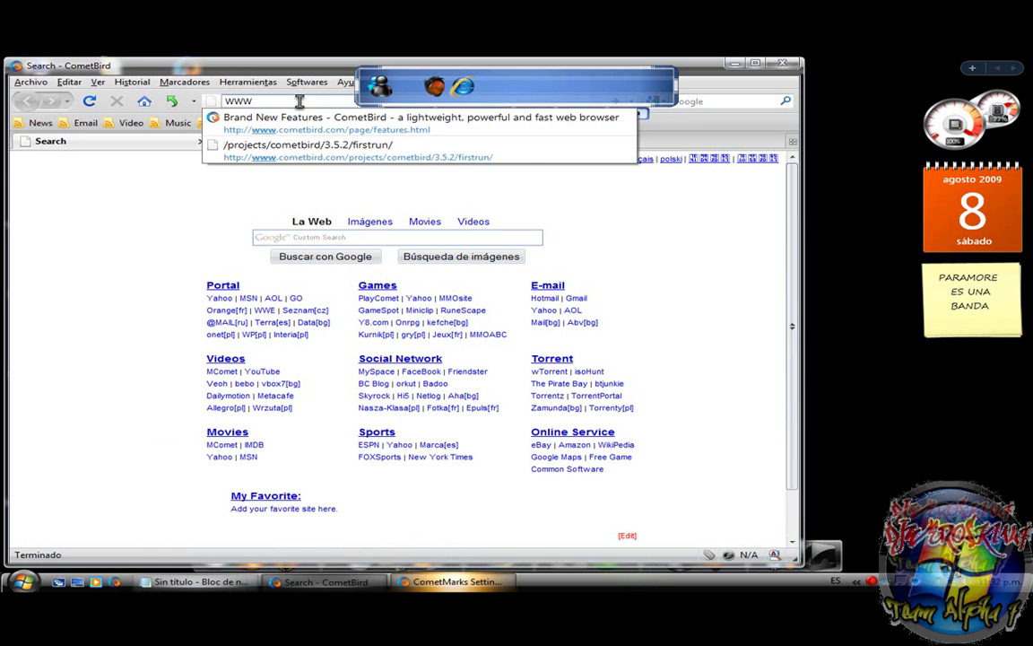
key(BackSpace)
key(BackSpace)
key(BackSpace)
text(www.youtube)
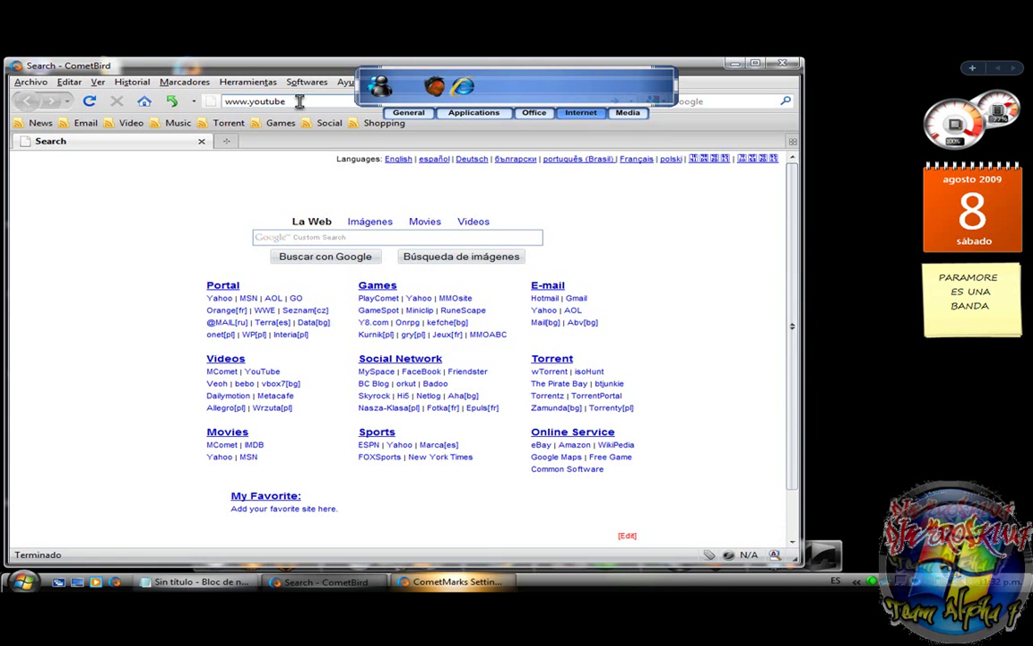
text(.com)
key(Return)
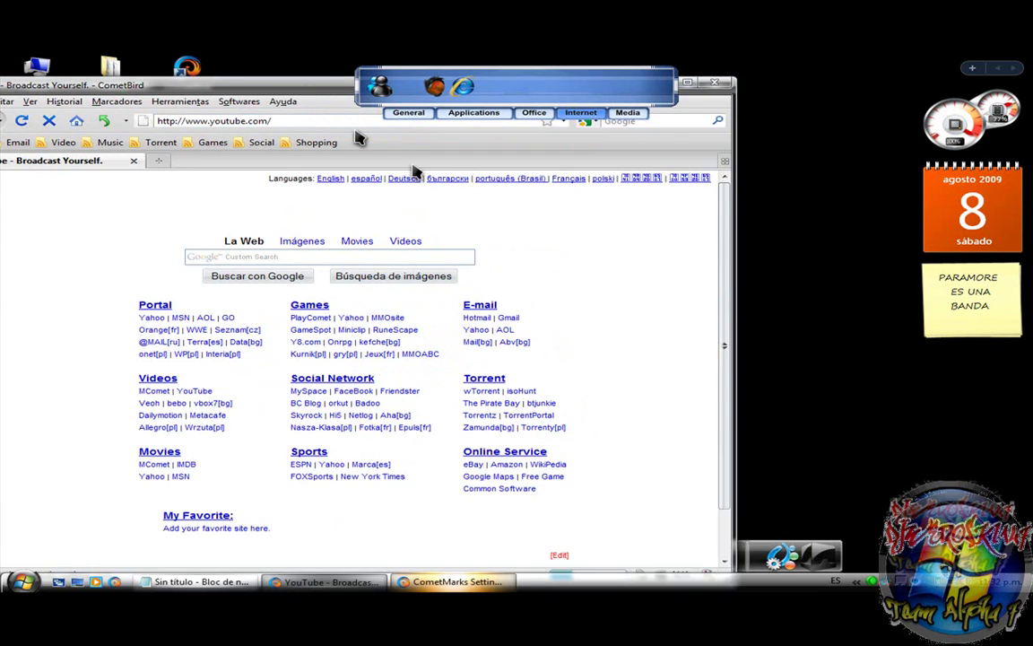
Maximize the CometBird window, and accept the CometMarks settings along with the sign-off confirmation.
drag(748, 67, 771, 119)
click(771, 114)
click(445, 307)
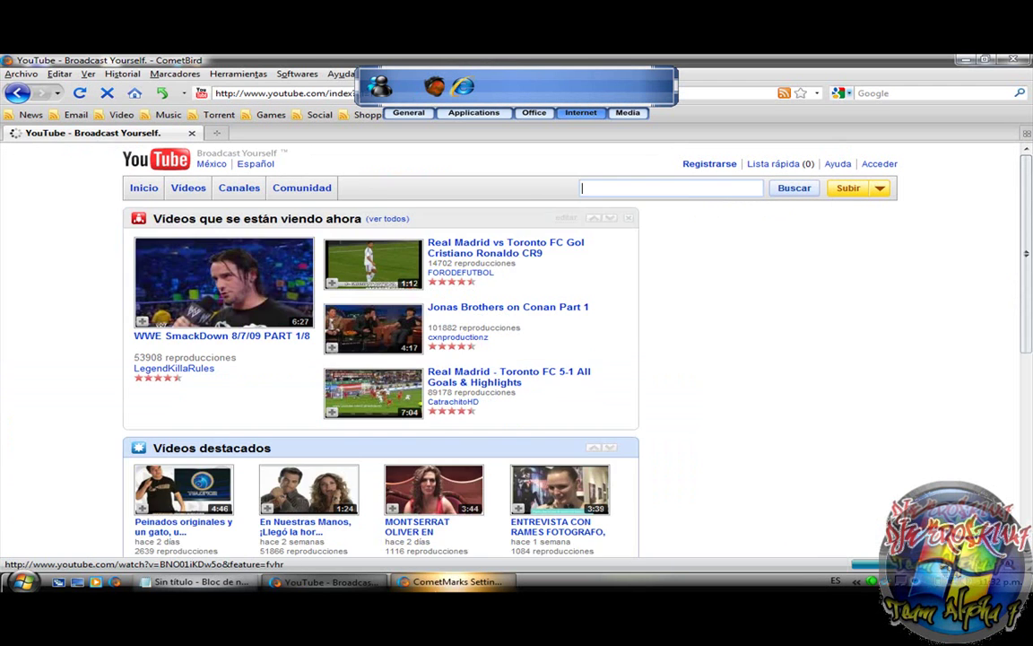
click(453, 581)
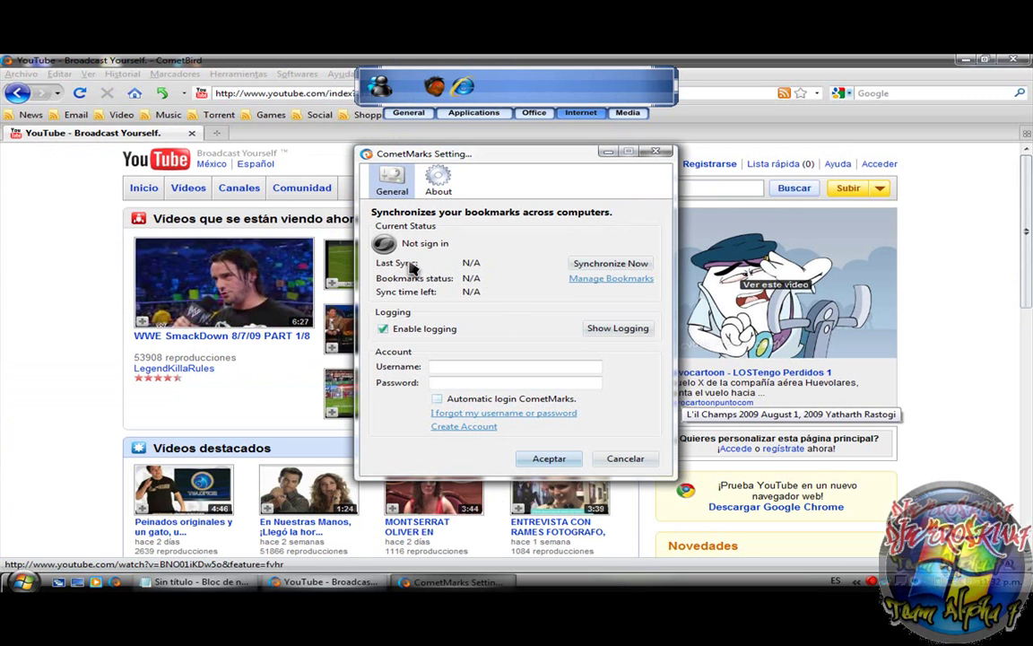
click(557, 461)
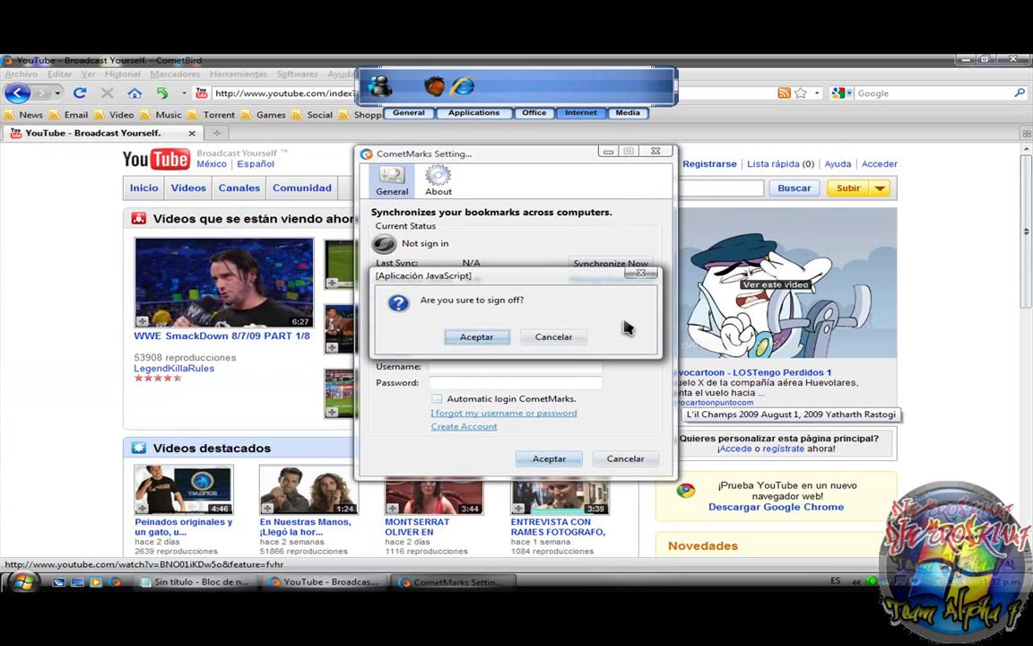
click(477, 337)
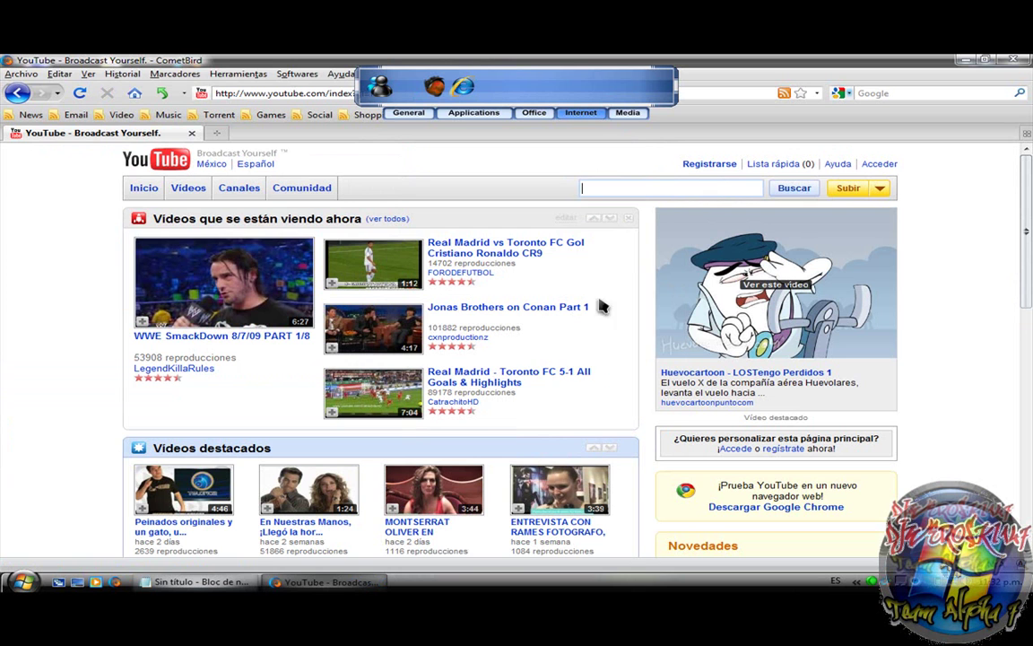
Replace the note's text with "esperen lo pausare" and pause the screen recording.
click(199, 581)
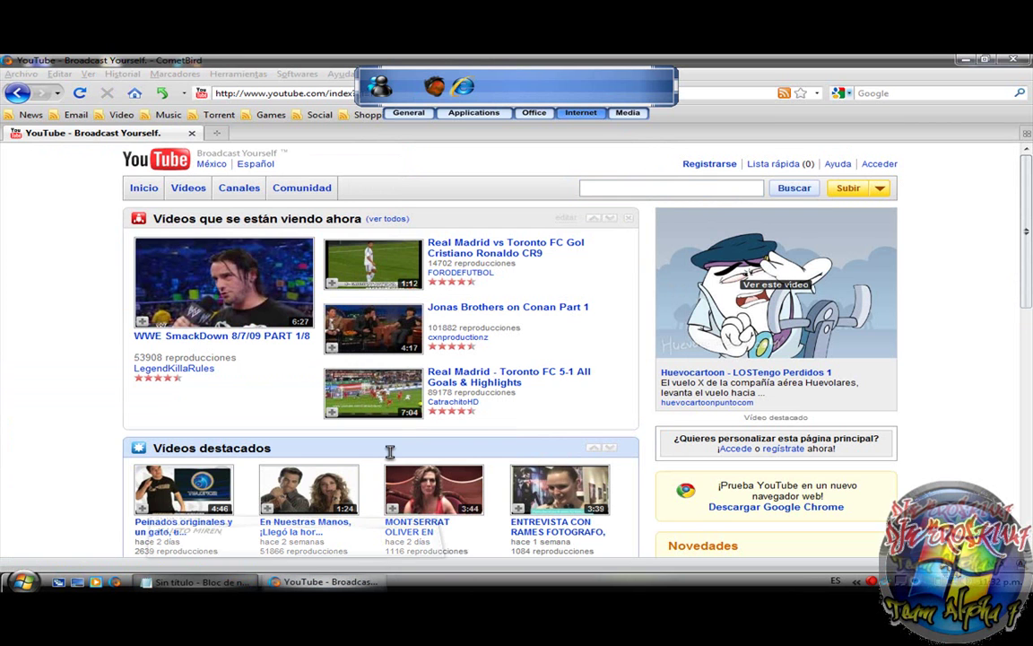
key(ctrl+a)
text(e)
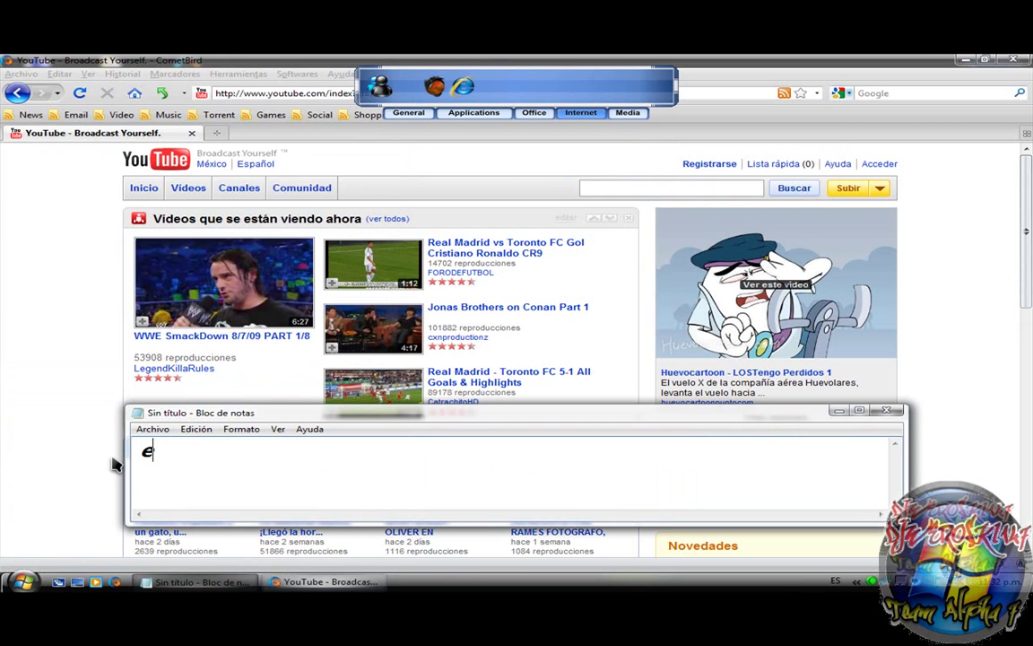
text(speren lo paud)
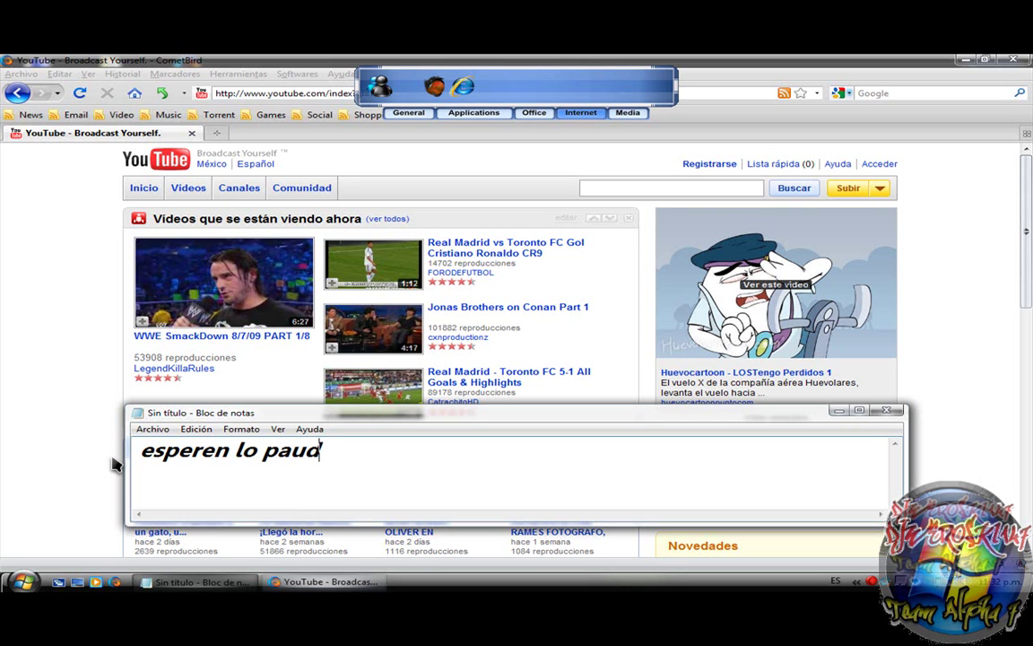
key(BackSpace)
text(sare)
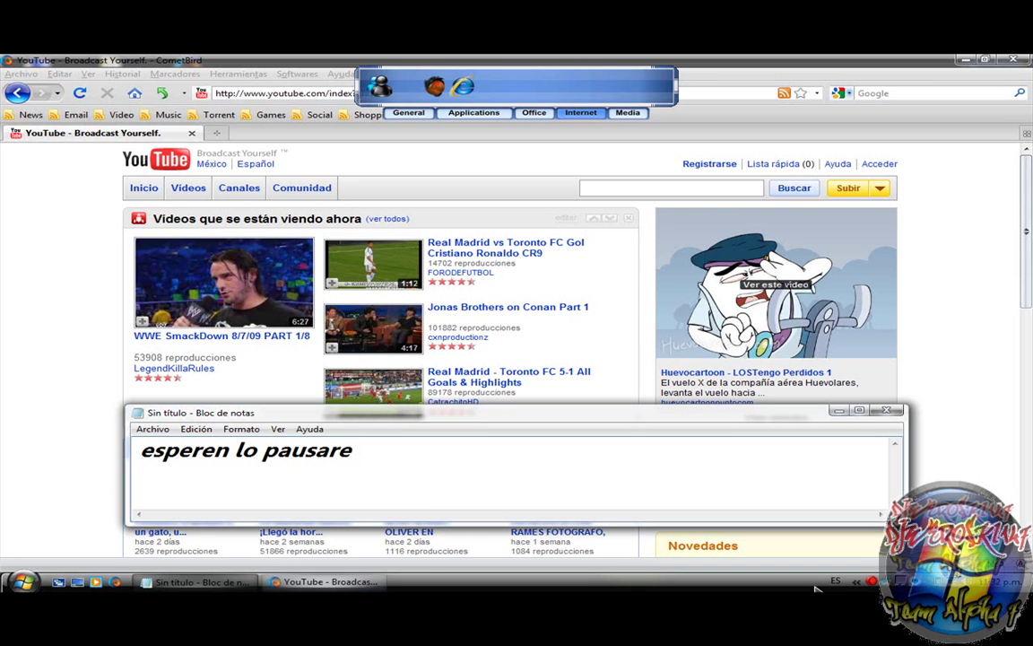
right_click(871, 581)
click(842, 493)
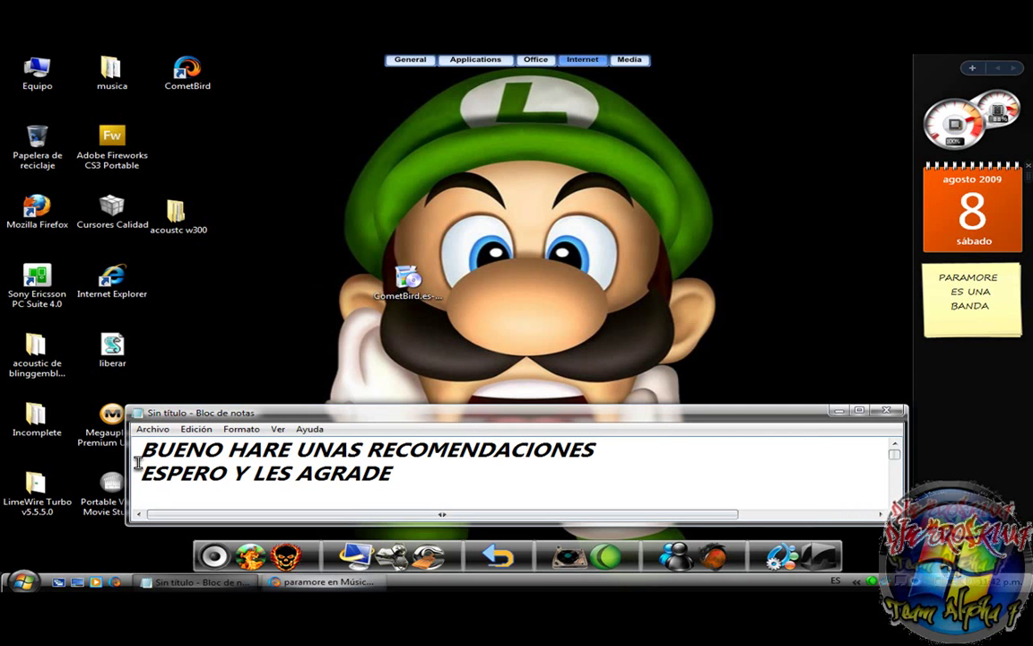
Delete the lines "BUENO HARE UNAS RECOMENDACIONES ESPERO Y LES AGRADE" from the note.
drag(141, 448, 595, 448)
drag(142, 472, 405, 478)
key(ctrl+a)
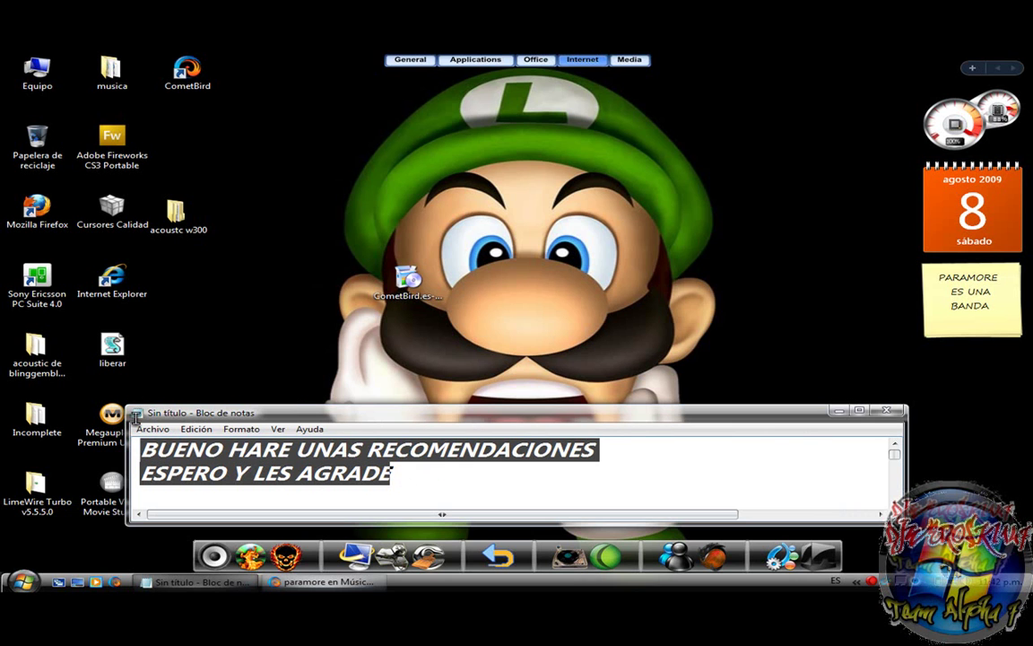
key(BackSpace)
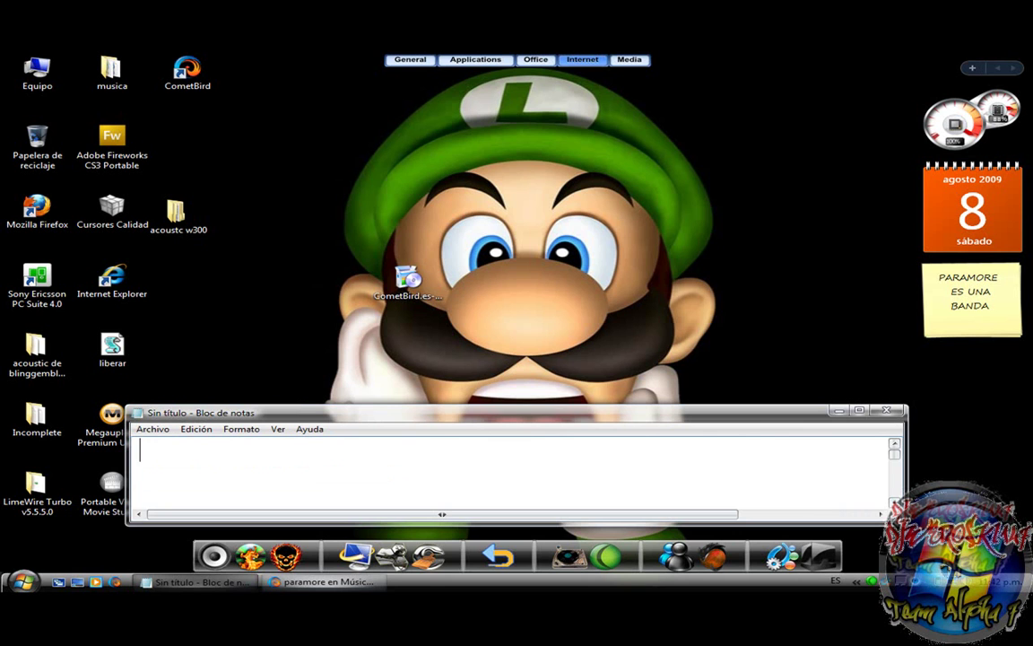
Read through the note from the line about the new browser to the 911 WINDOWS .EXE recommendation, glancing at the CometBird window.
key(ctrl+v)
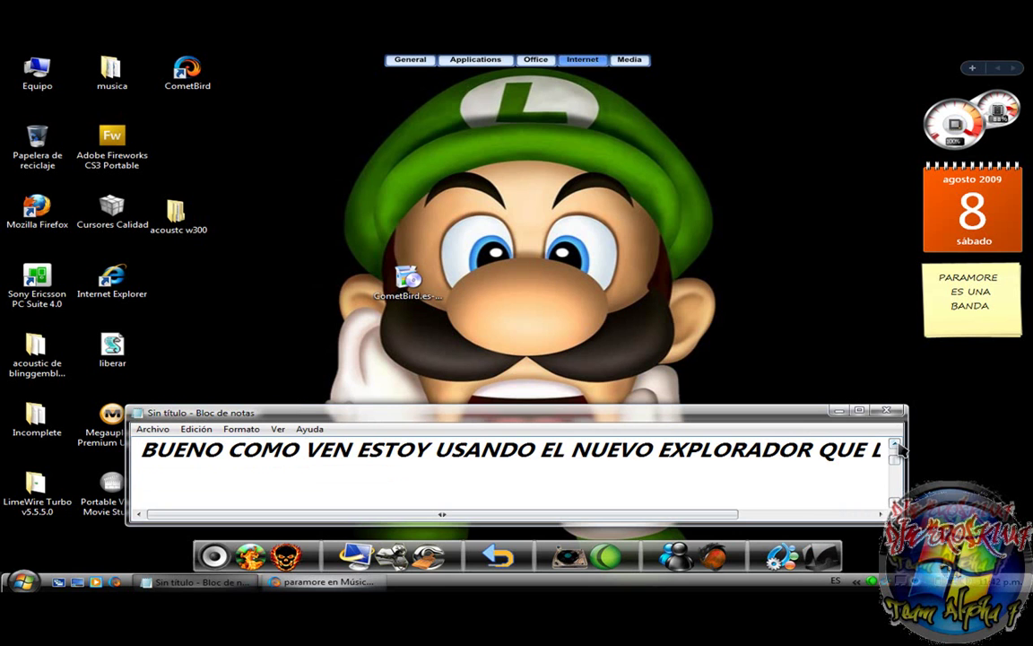
drag(409, 516, 525, 517)
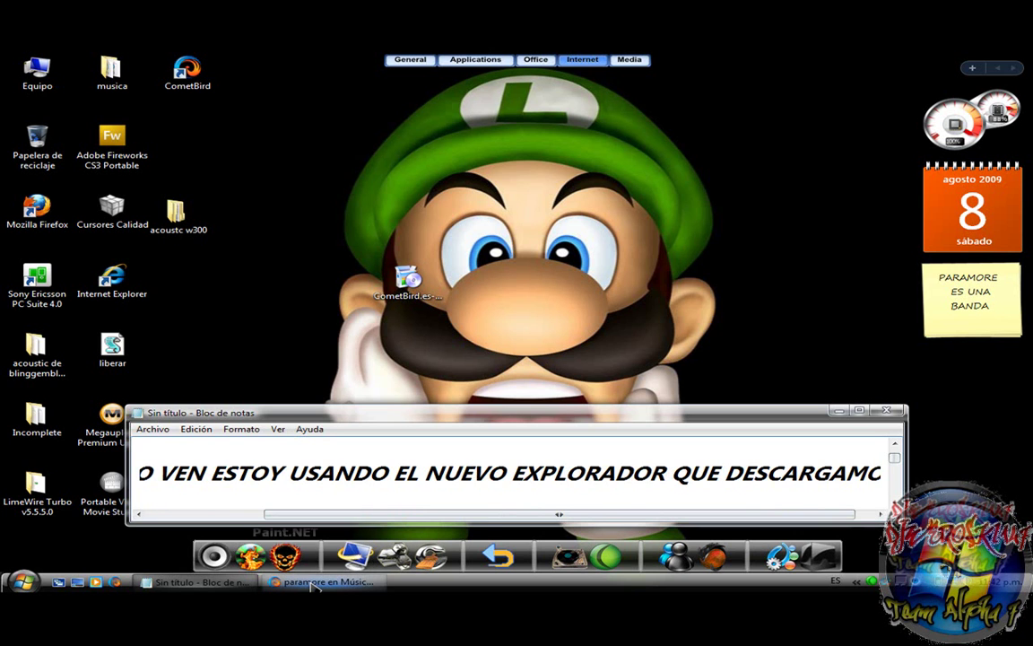
mouse_move(314, 587)
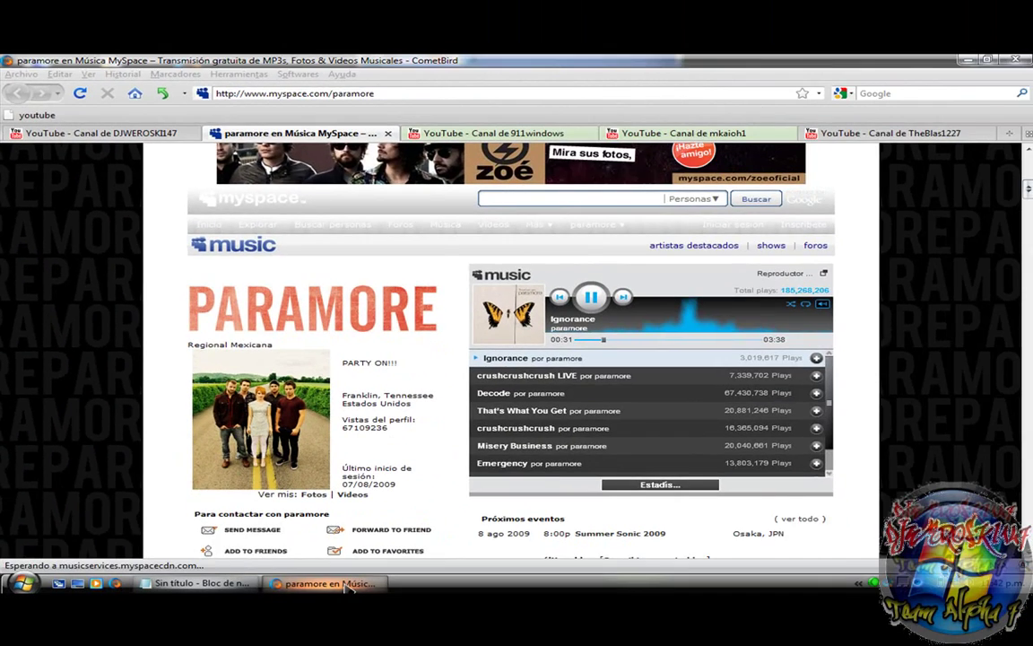
click(330, 583)
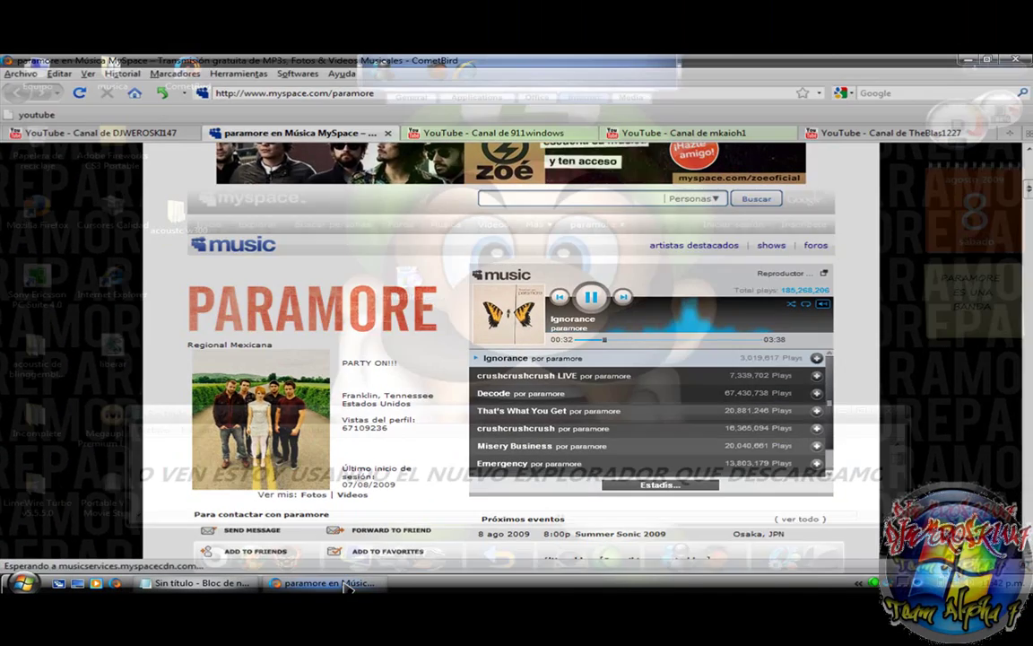
click(859, 516)
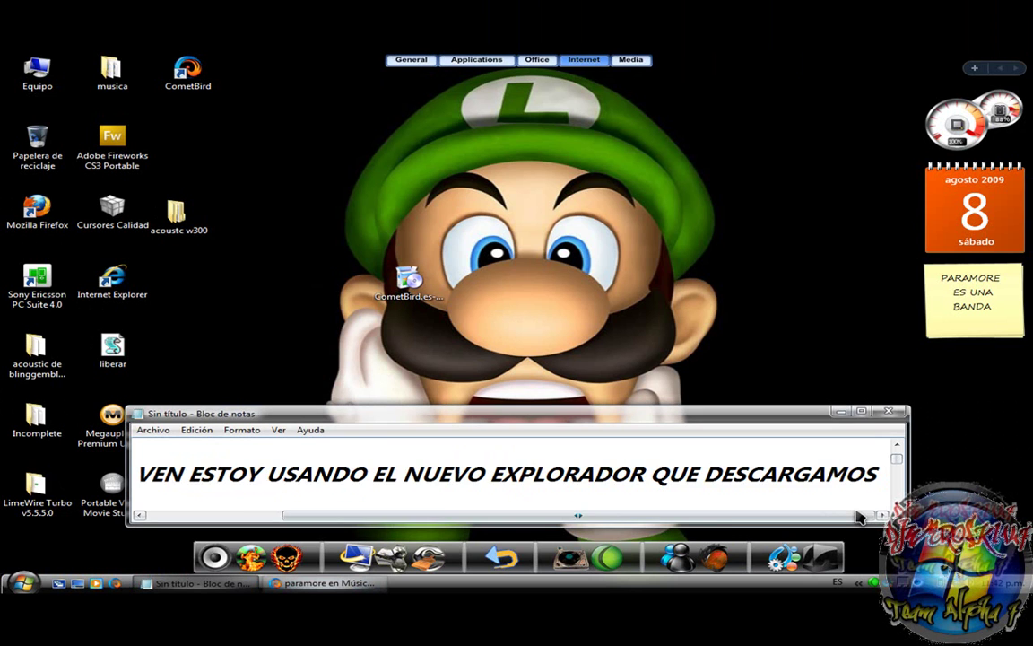
drag(859, 515, 728, 518)
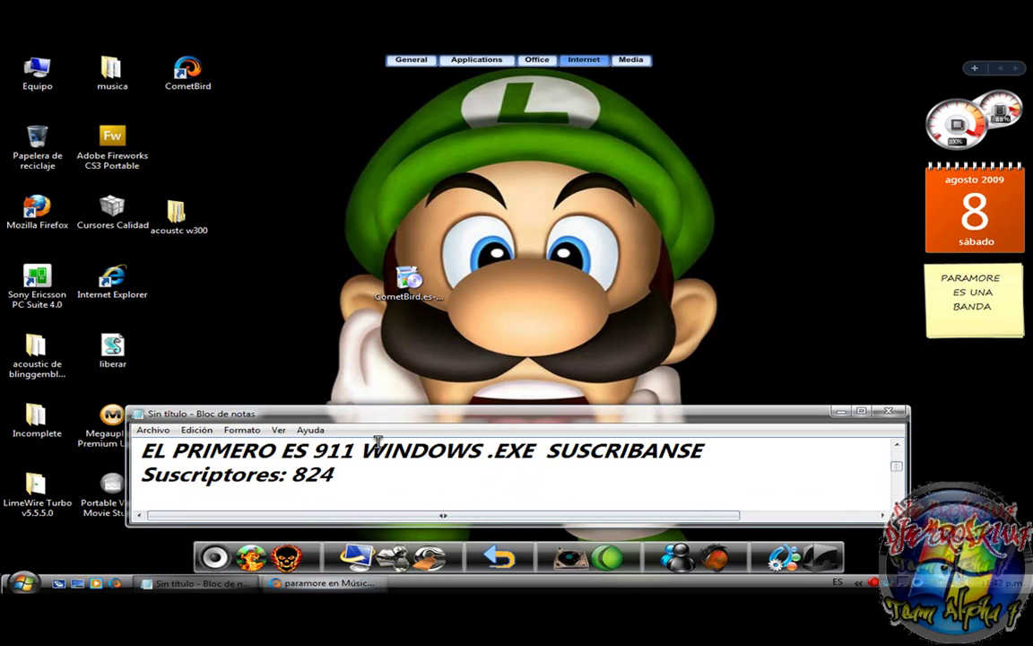
Switch to CometBird and view the top of the Paramore MySpace page and of the 911windows YouTube channel.
click(323, 583)
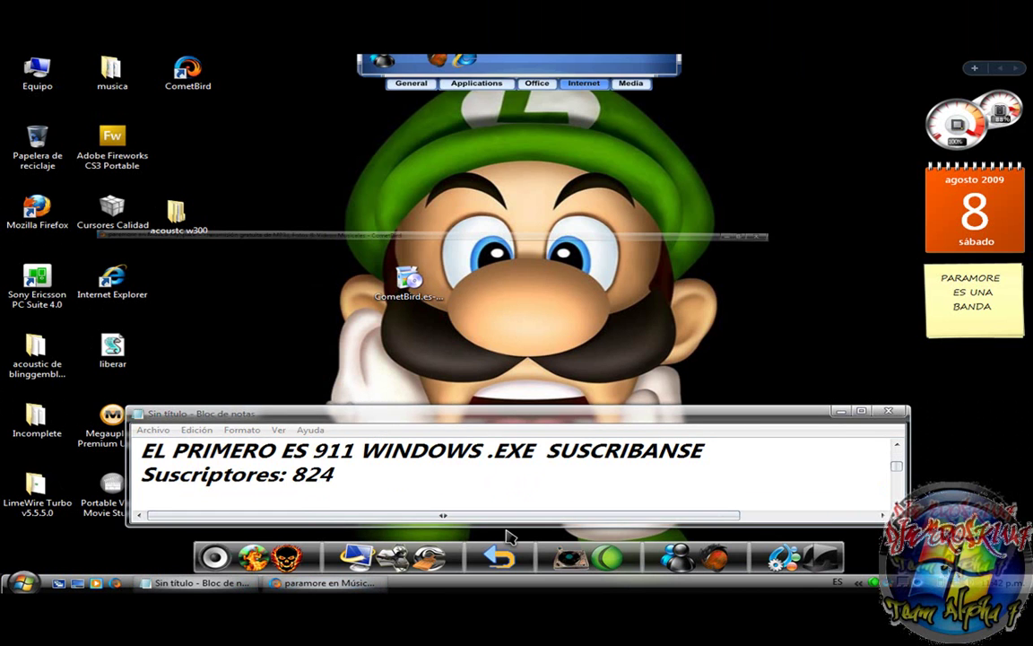
middle_click(923, 306)
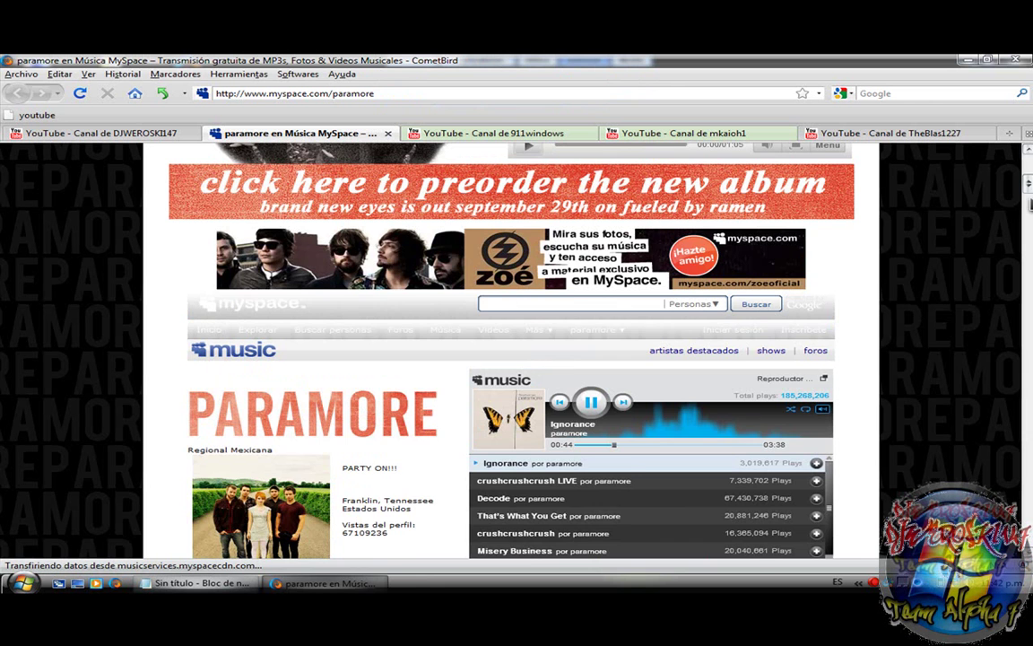
scroll(511, 359, up, 5)
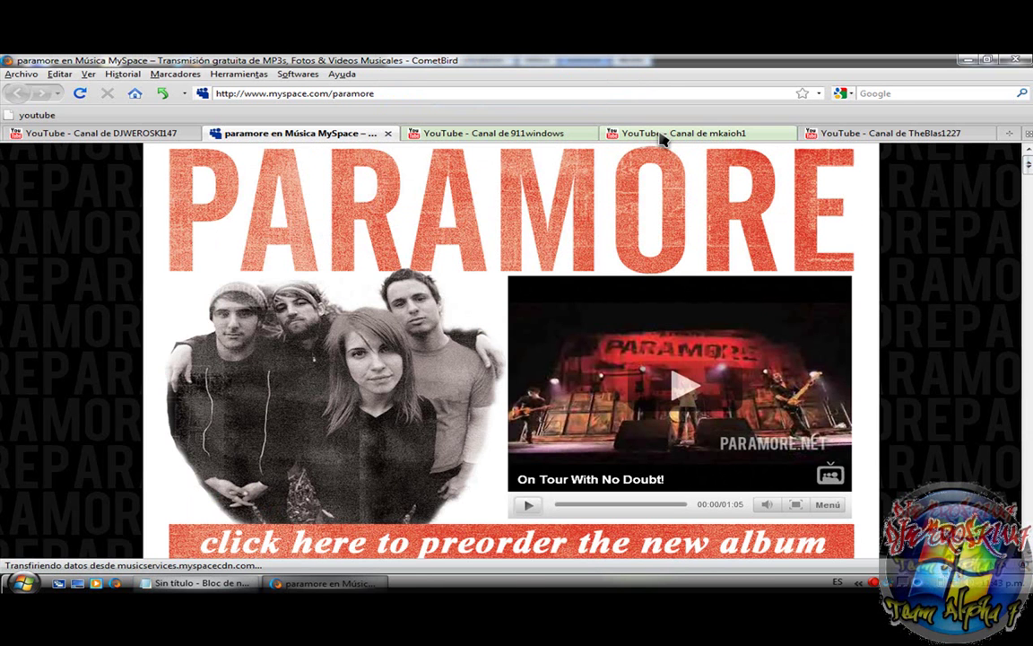
click(535, 134)
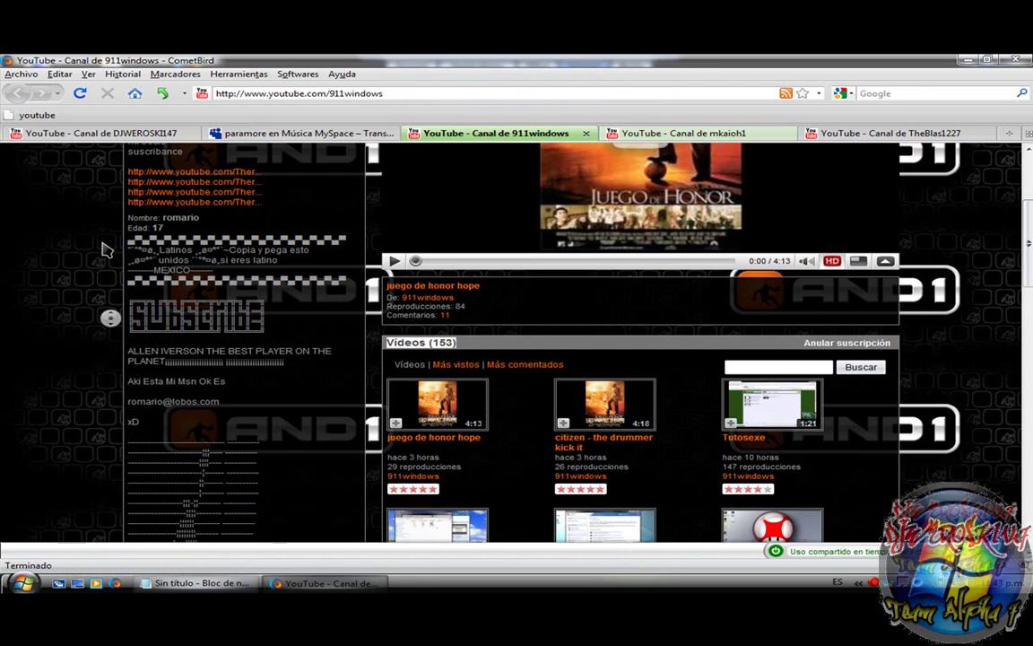
scroll(104, 224, up, 3)
scroll(40, 198, up, 3)
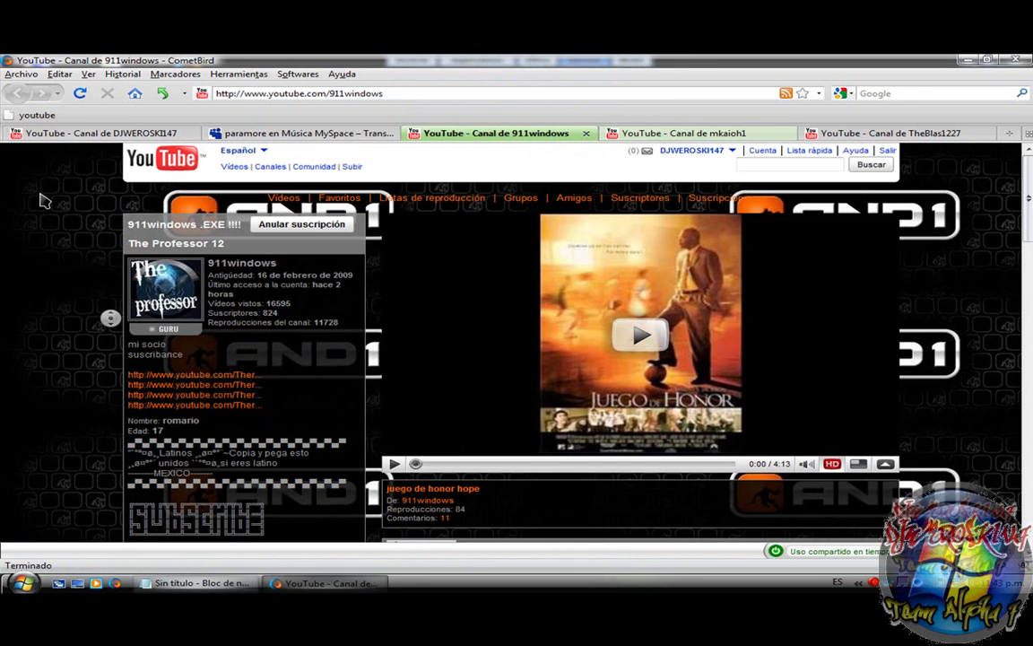
Bring up the note's "EL PRIMERO ES 911 WINDOWS .EXE SUSCRIBANSE" line and highlight the channel name there and on the 911windows page.
mouse_move(202, 616)
click(202, 584)
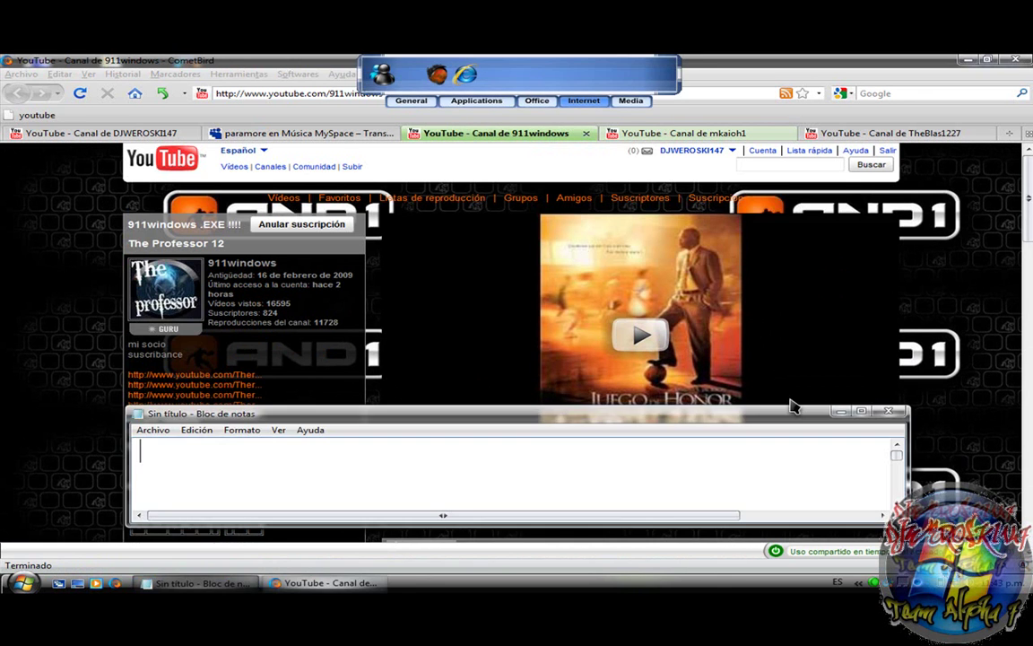
key(ctrl+v)
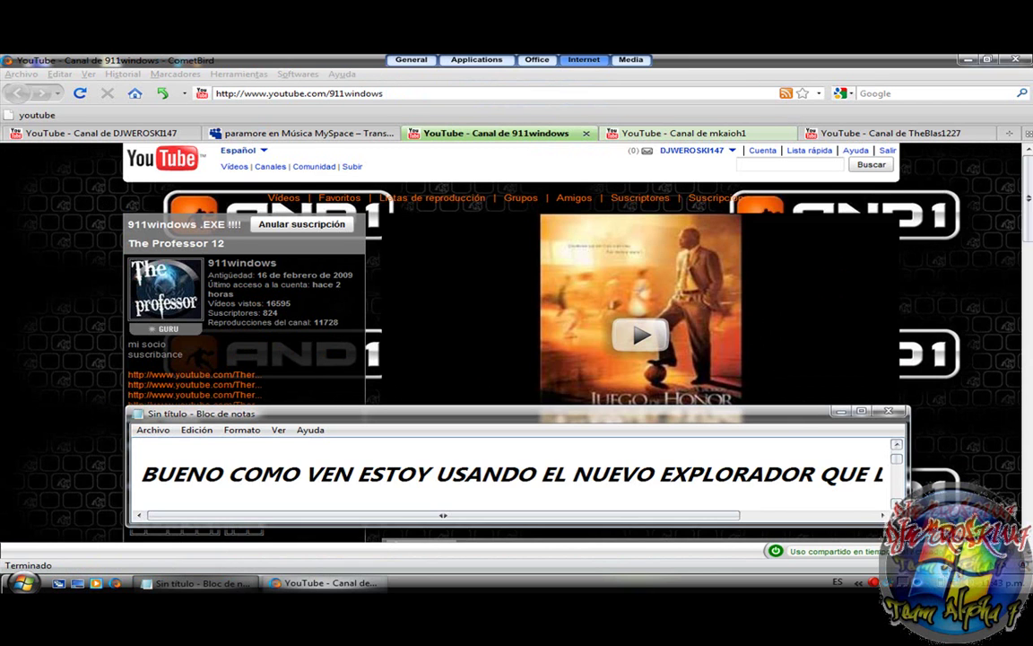
text(EL PRIMERO ES 911 WINDOWS .EXE  SUSCRIBANSE)
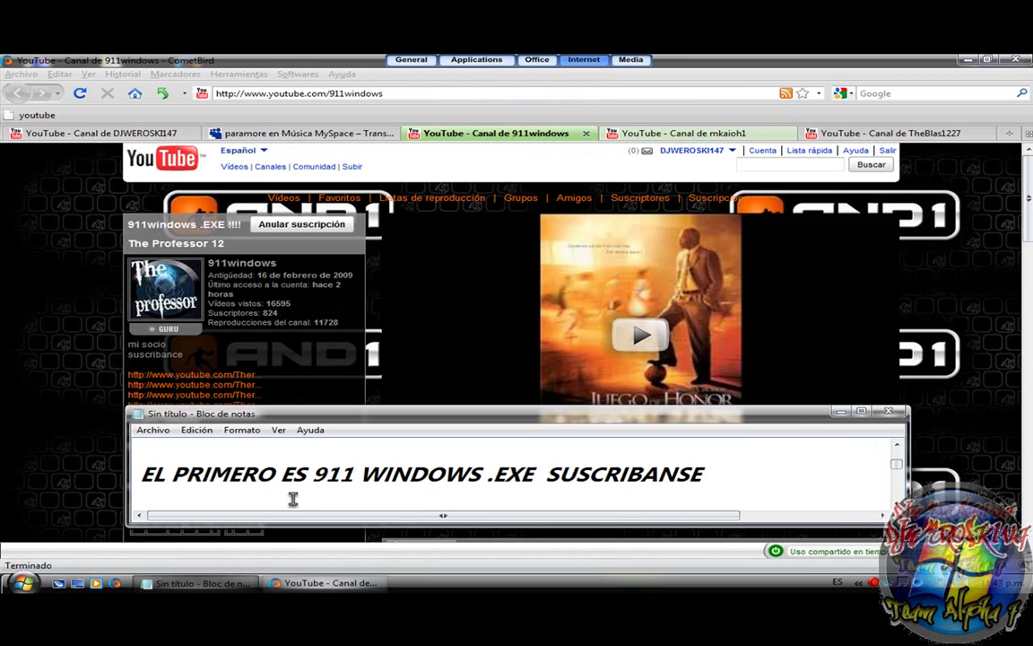
drag(305, 479, 544, 477)
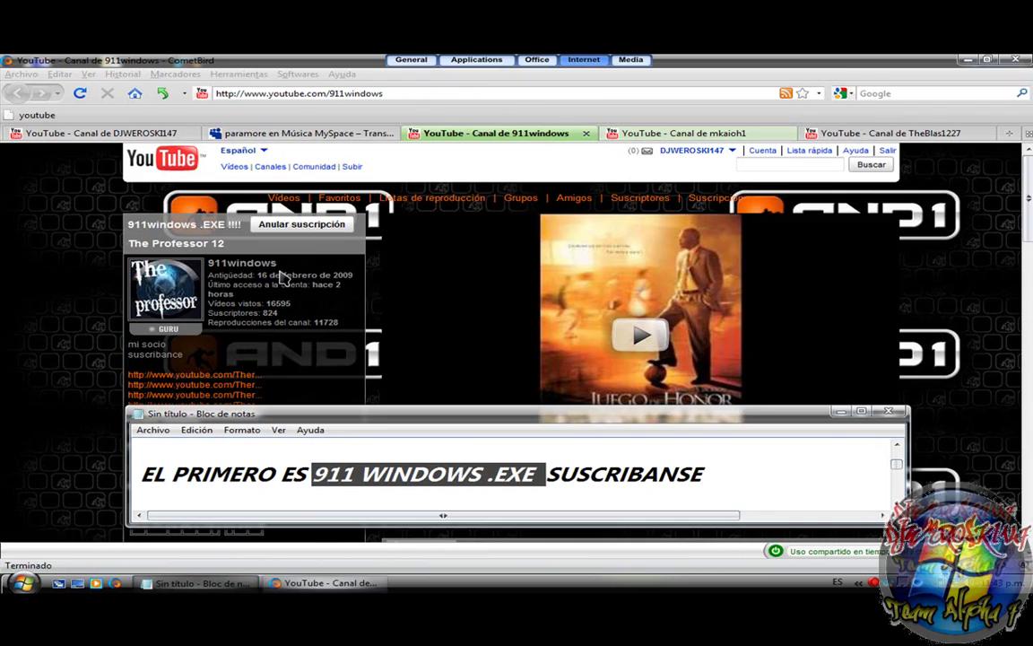
drag(275, 263, 219, 263)
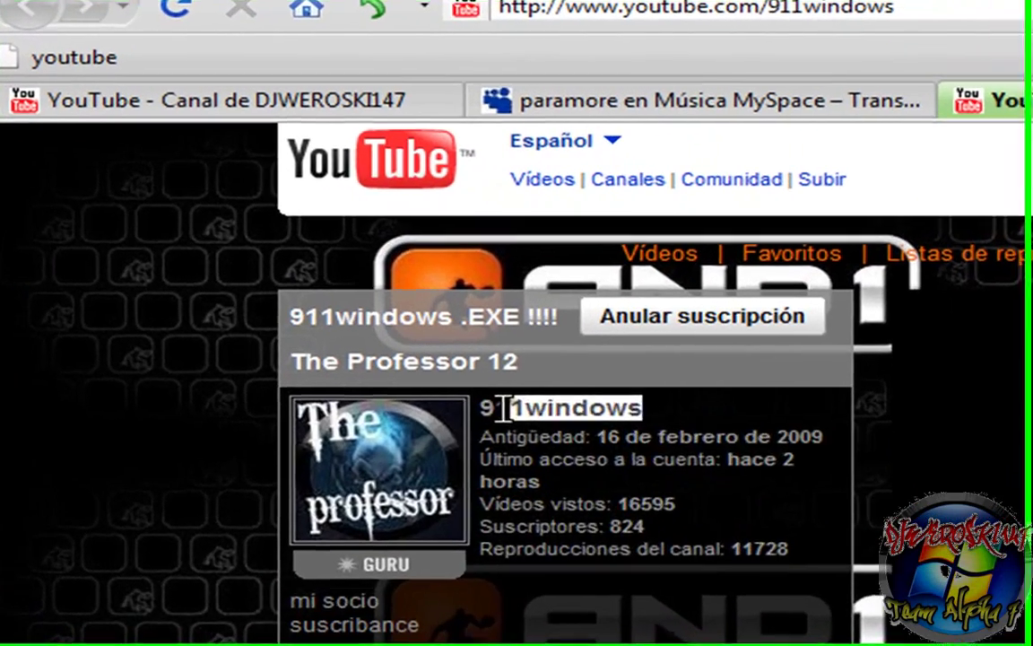
drag(506, 408, 653, 550)
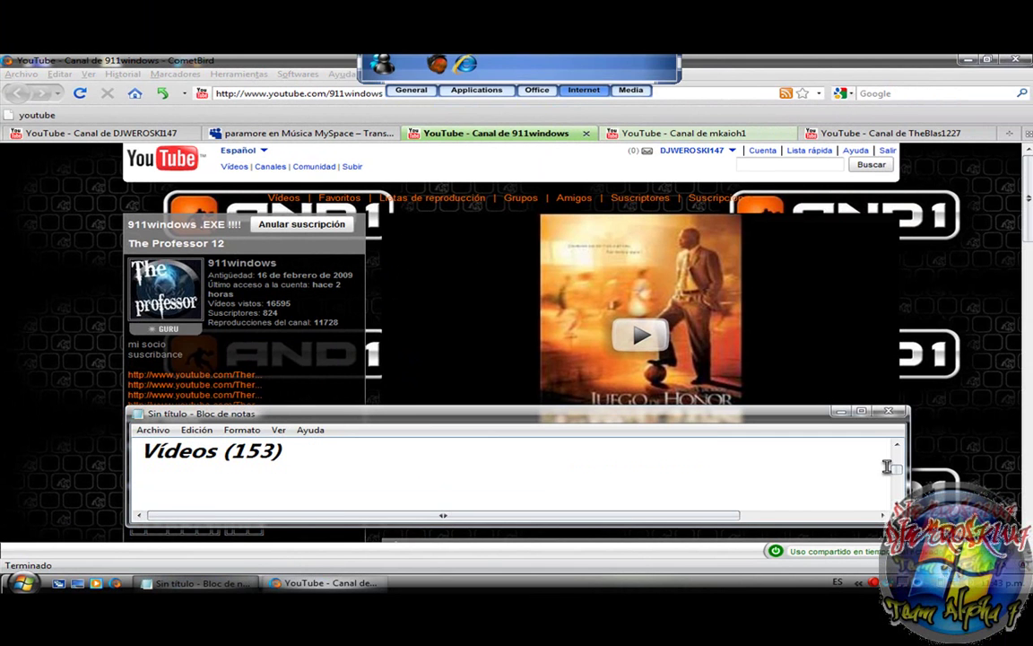
Read the note's subscriber and video lines for 911windows and look through the channel page's comments, subscribers and videos in CometBird.
text(Suscriptores: 824)
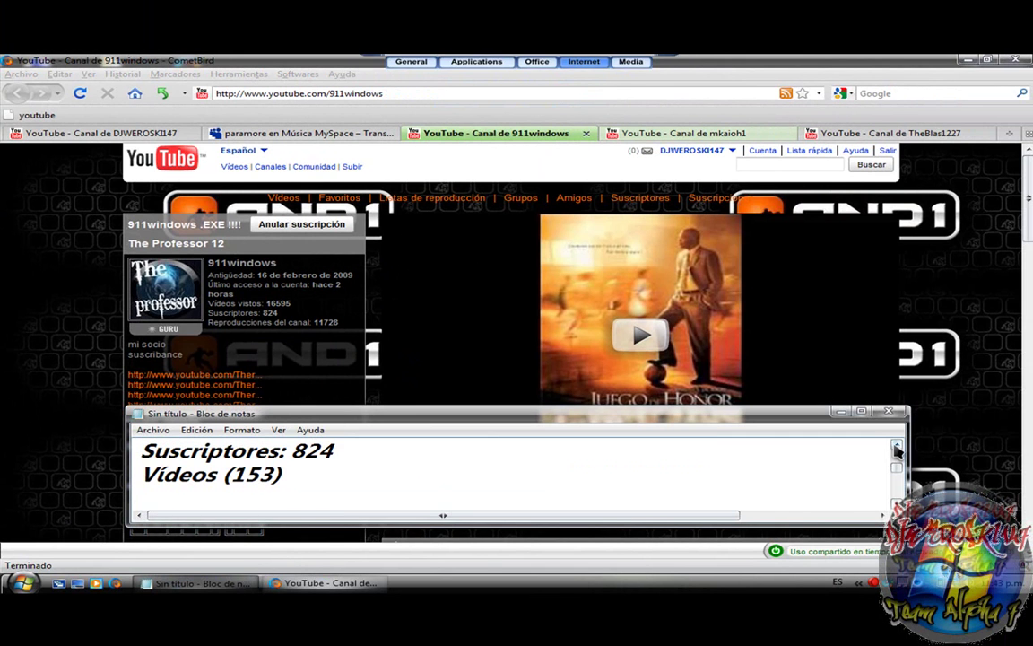
click(965, 408)
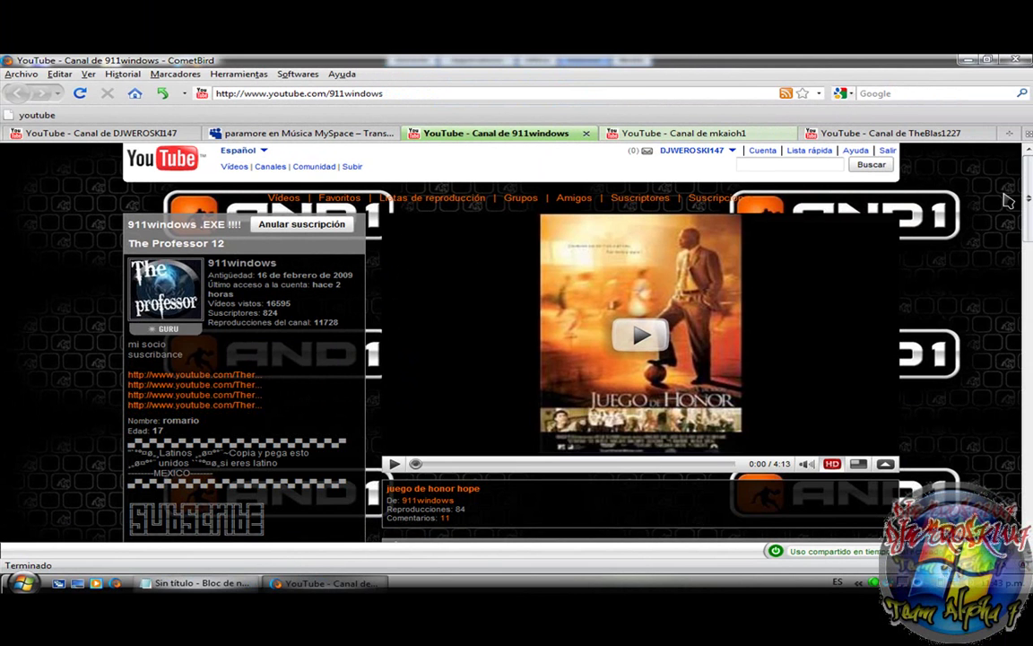
scroll(1006, 201, down, 10)
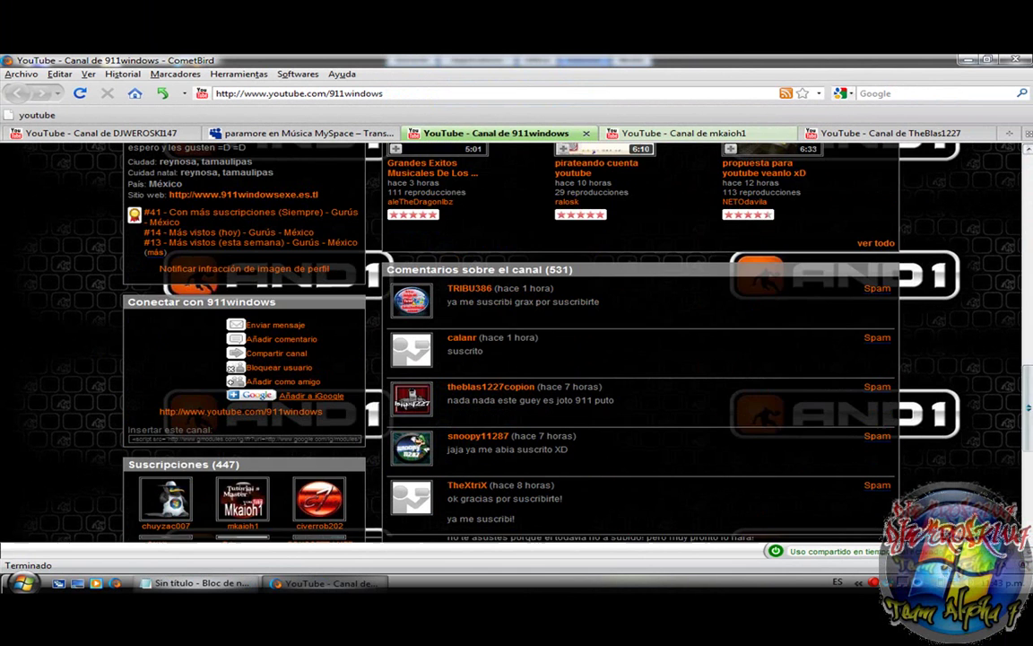
scroll(594, 396, down, 3)
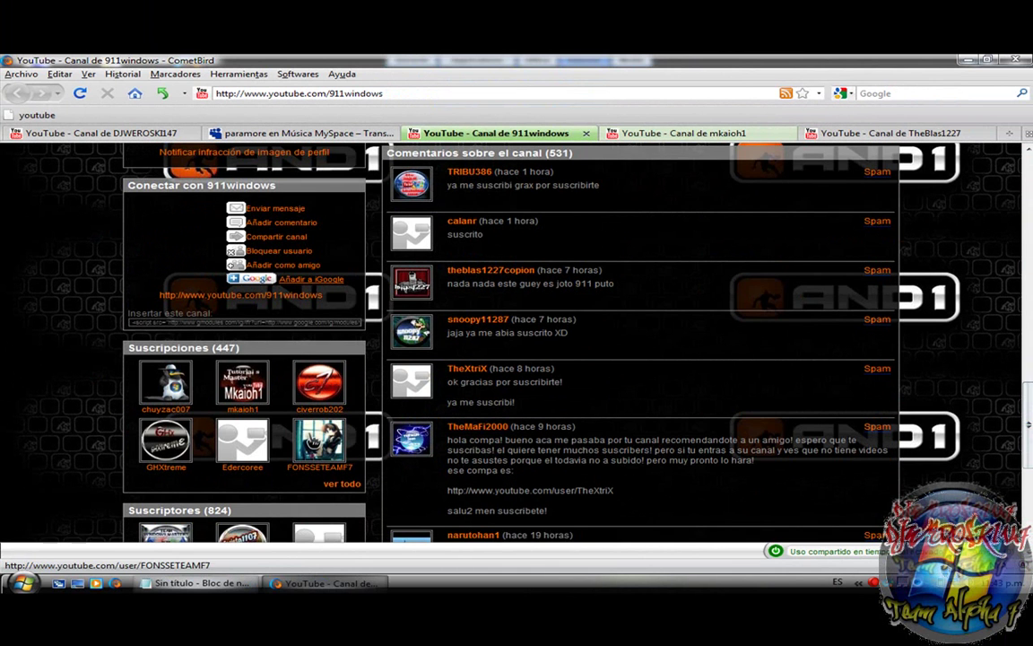
scroll(303, 496, down, 3)
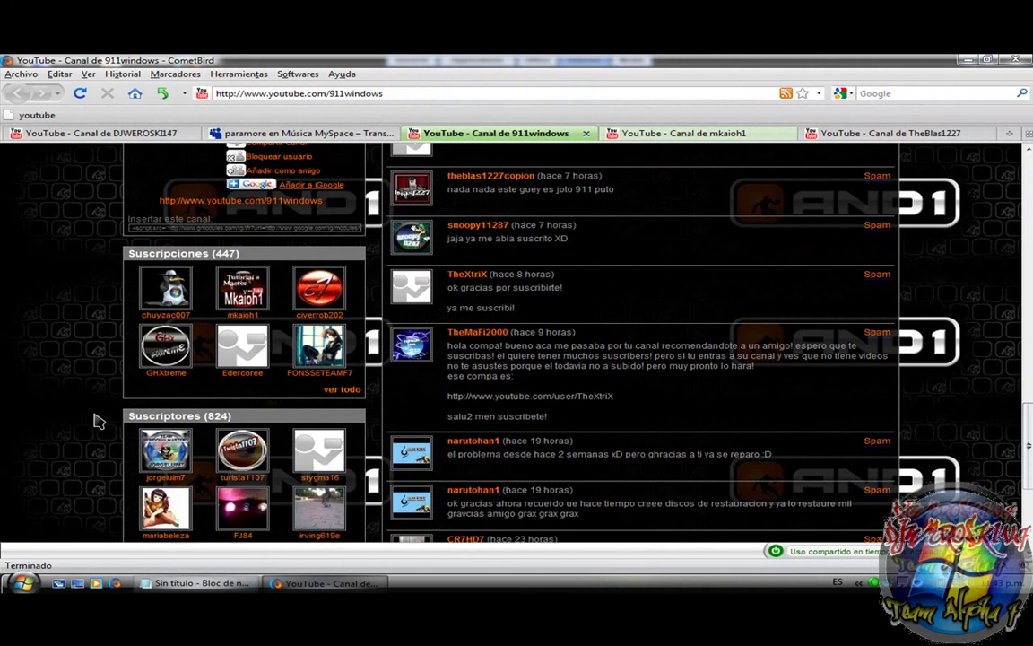
scroll(685, 360, up, 15)
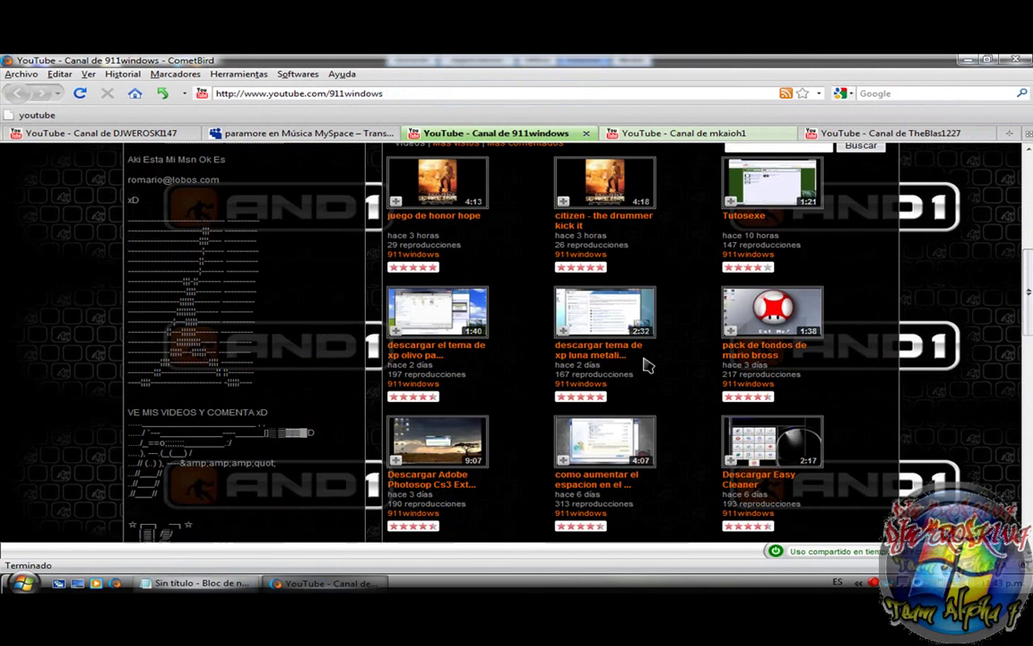
scroll(503, 219, up, 3)
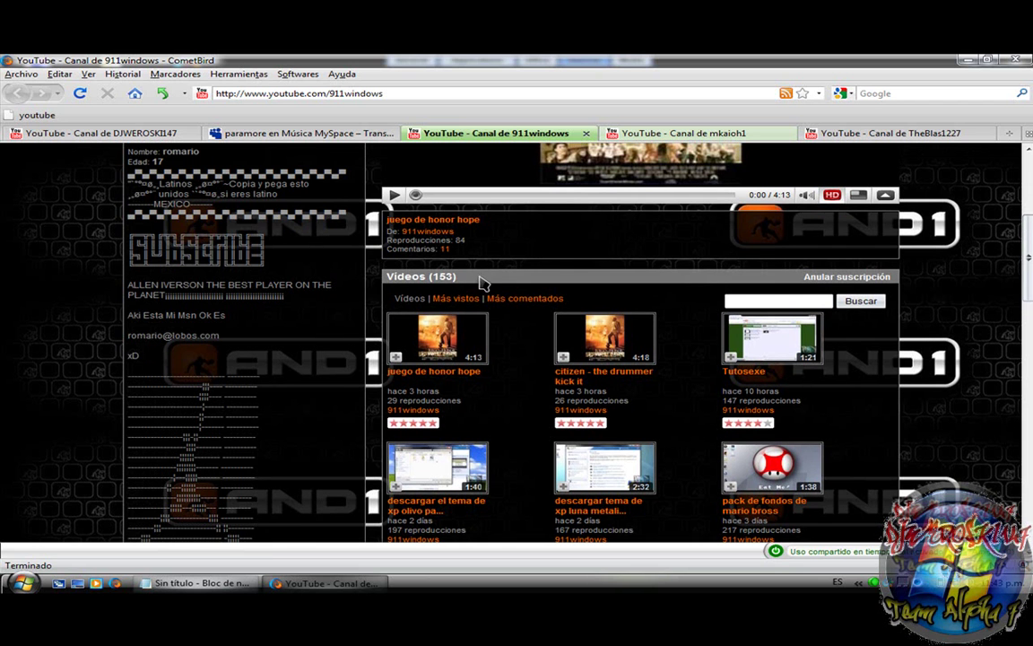
Bring up the note's "EL SEGUNDO ES MKAIOH1 SUSCRIBANSE" line, show the mkaioh1 YouTube channel in CometBird, and highlight MKAIOH1 in the note.
click(196, 583)
drag(346, 476, 142, 475)
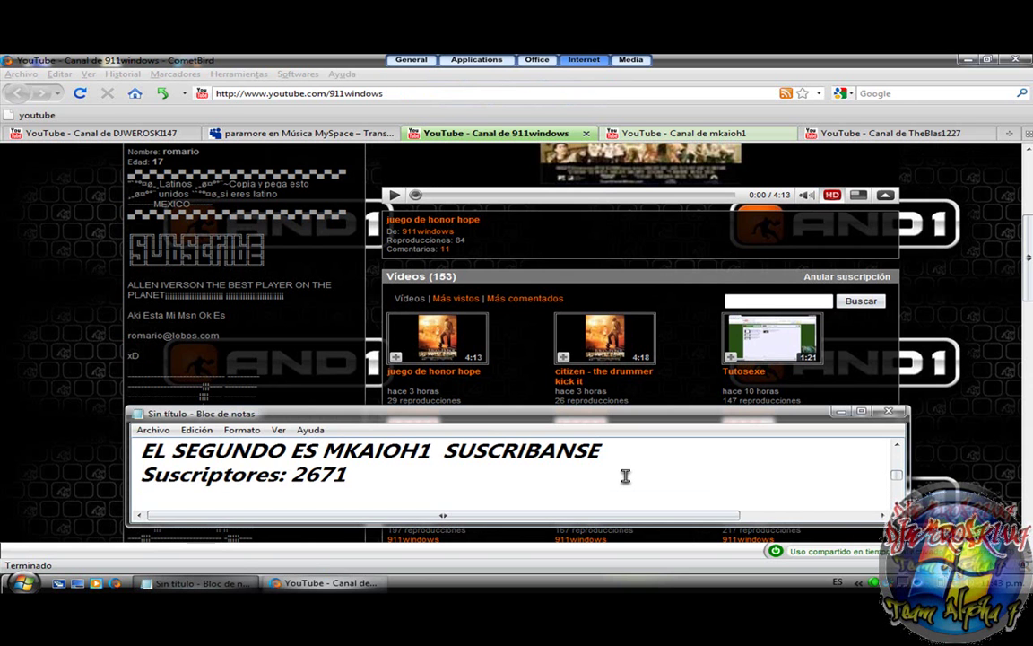
click(666, 135)
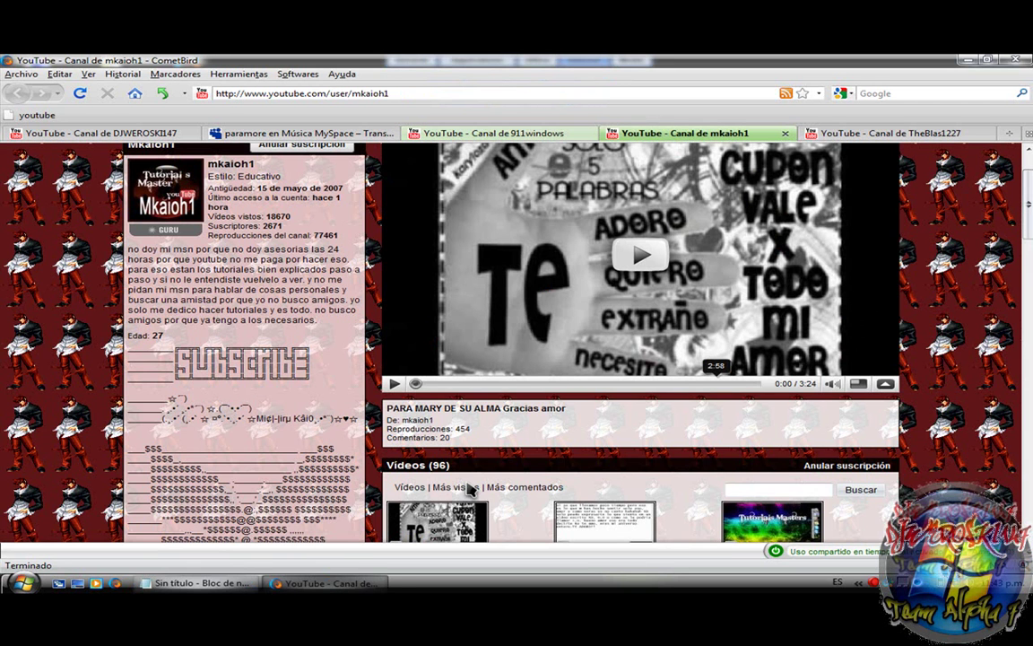
click(198, 583)
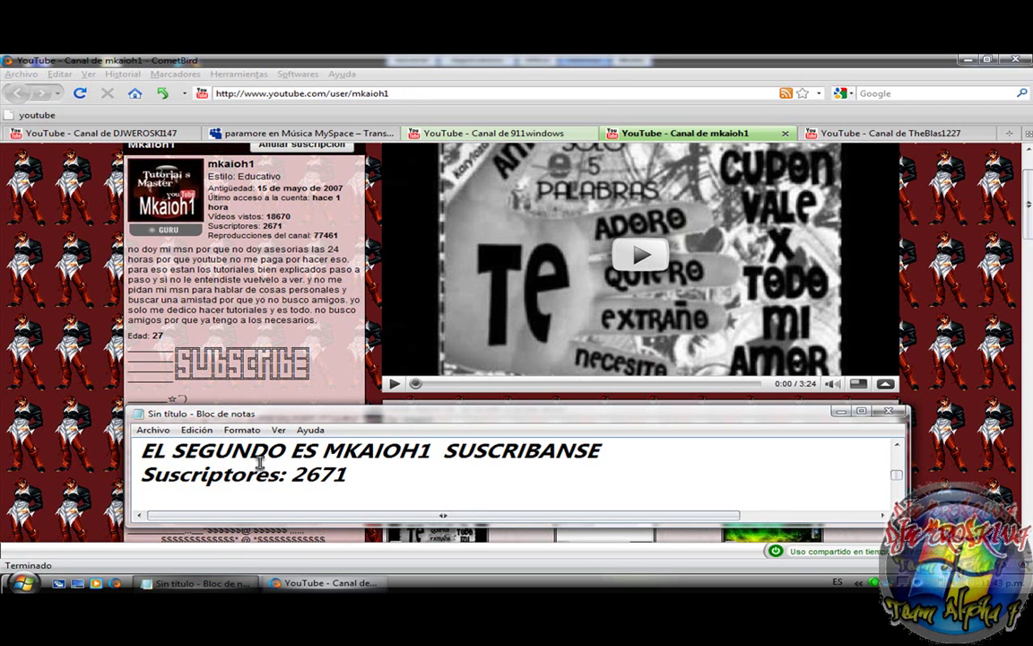
drag(431, 452, 321, 452)
click(267, 170)
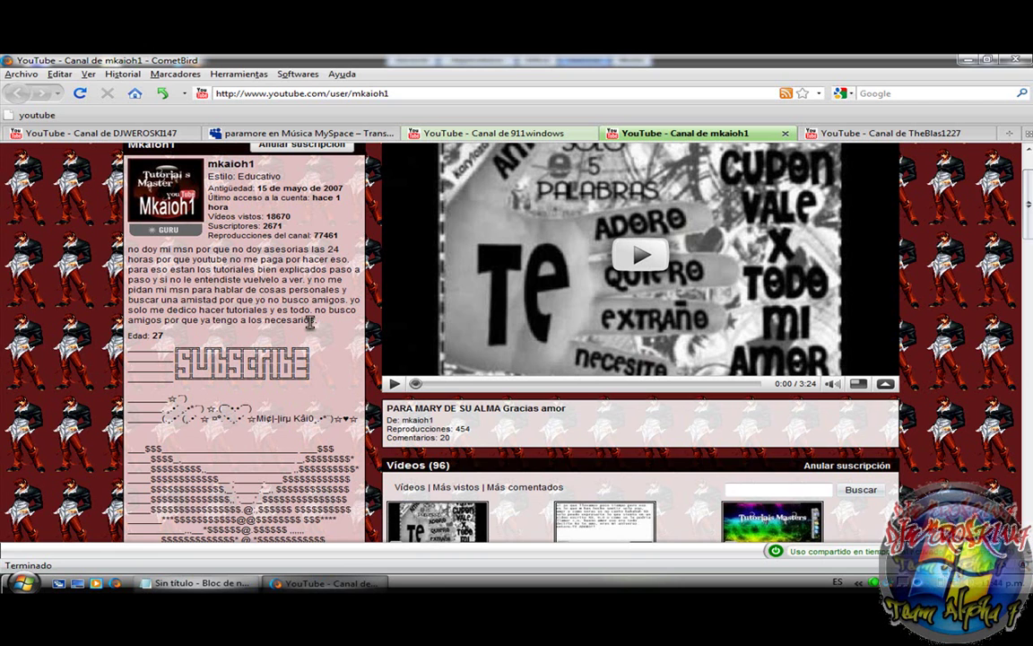
Read the note's subscriber and video lines for MKAIOH1, highlight the subscriber figure, and compare it with the mkaioh1 channel page.
key(alt+Tab)
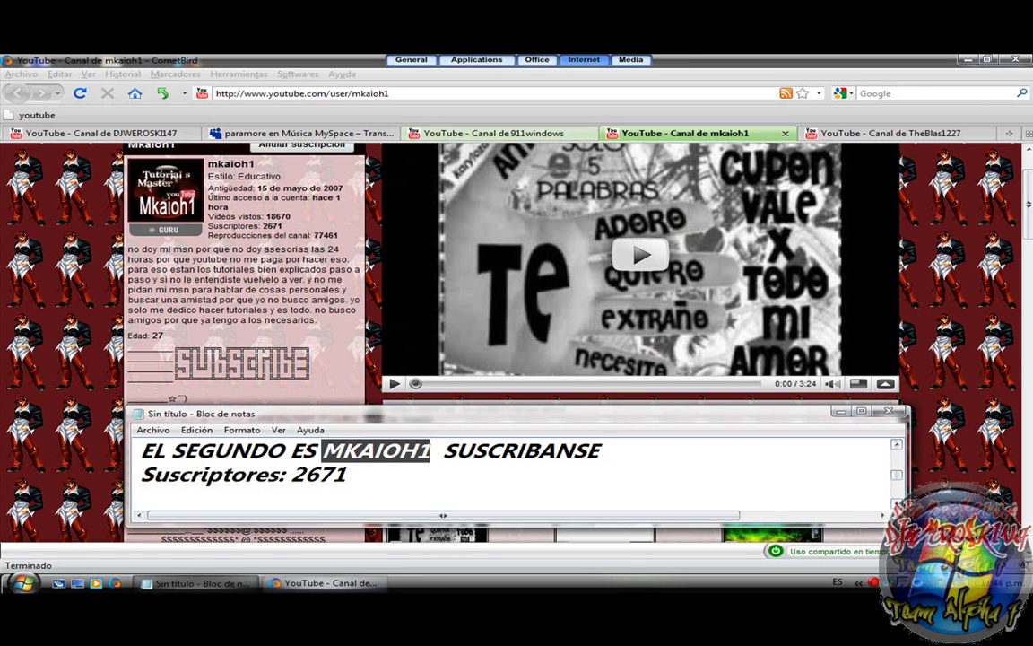
key(Return)
text(Vídeos (96))
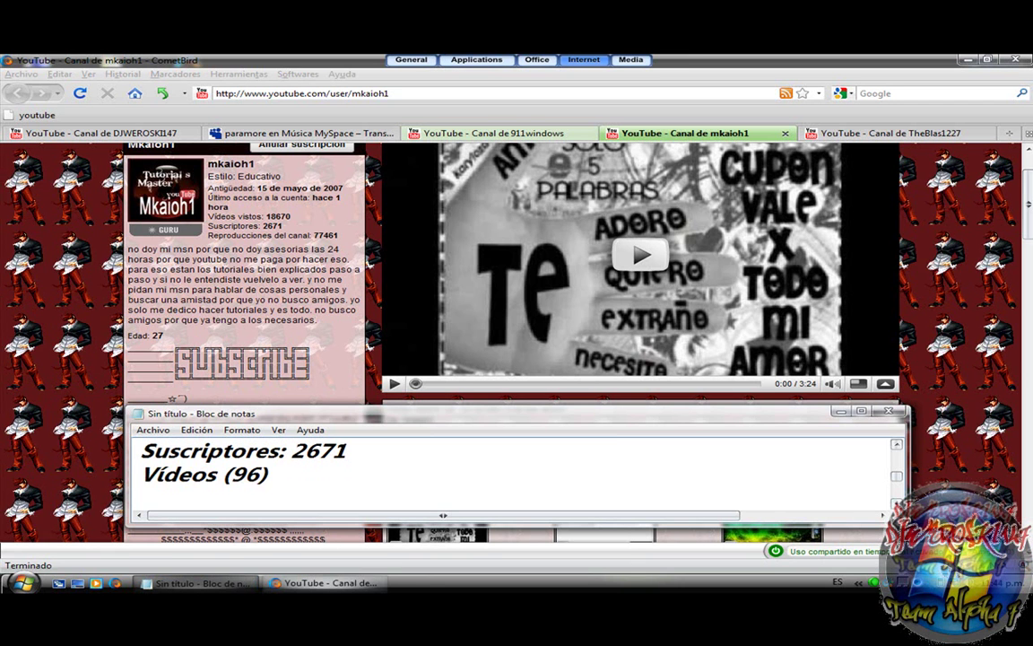
double_click(349, 451)
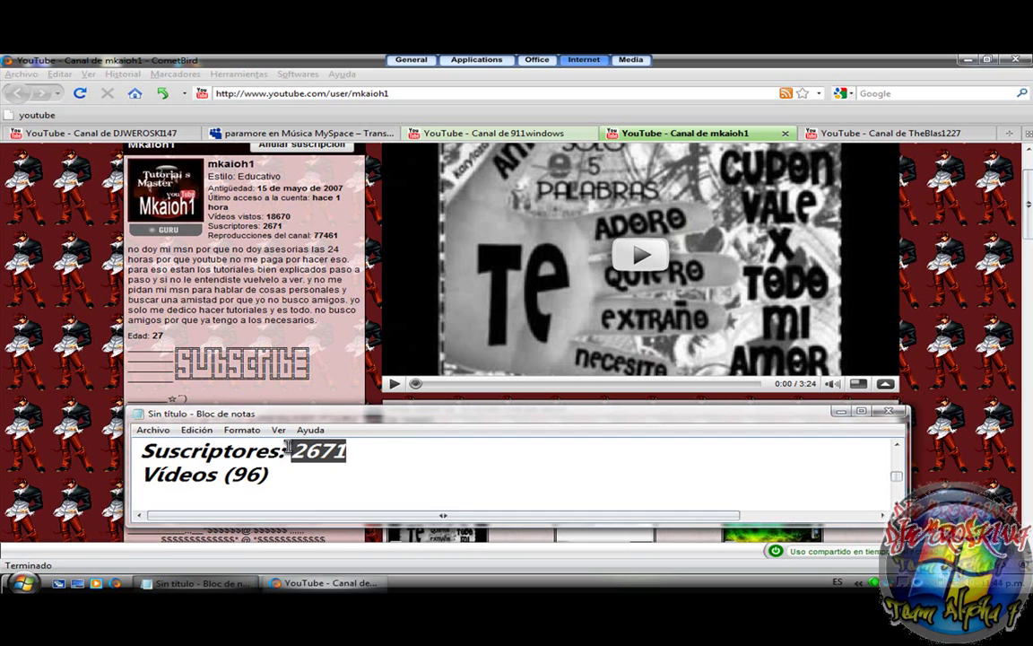
click(339, 375)
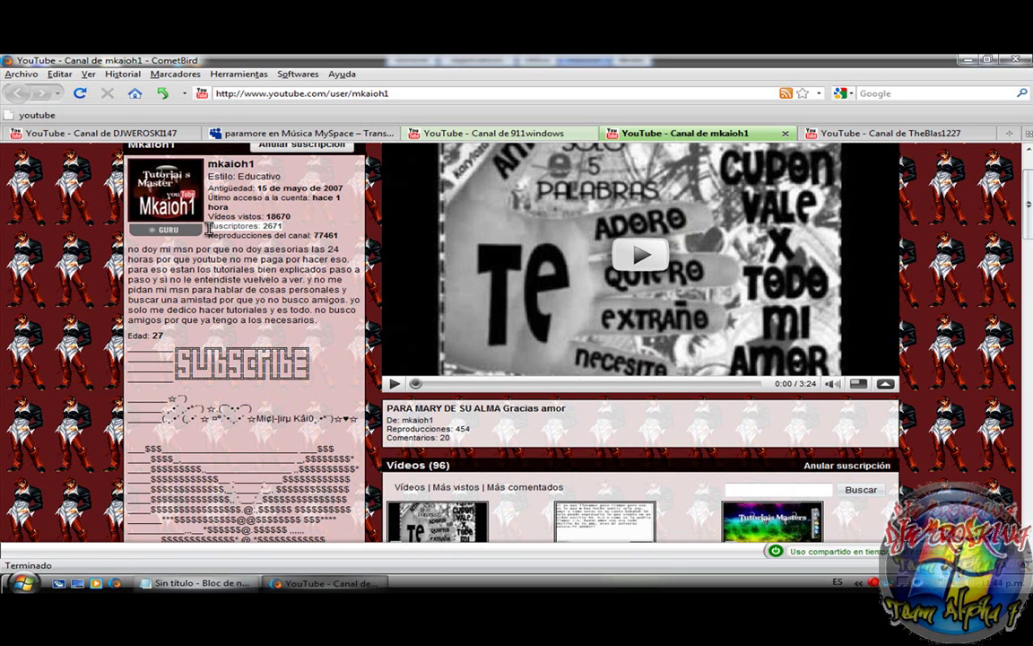